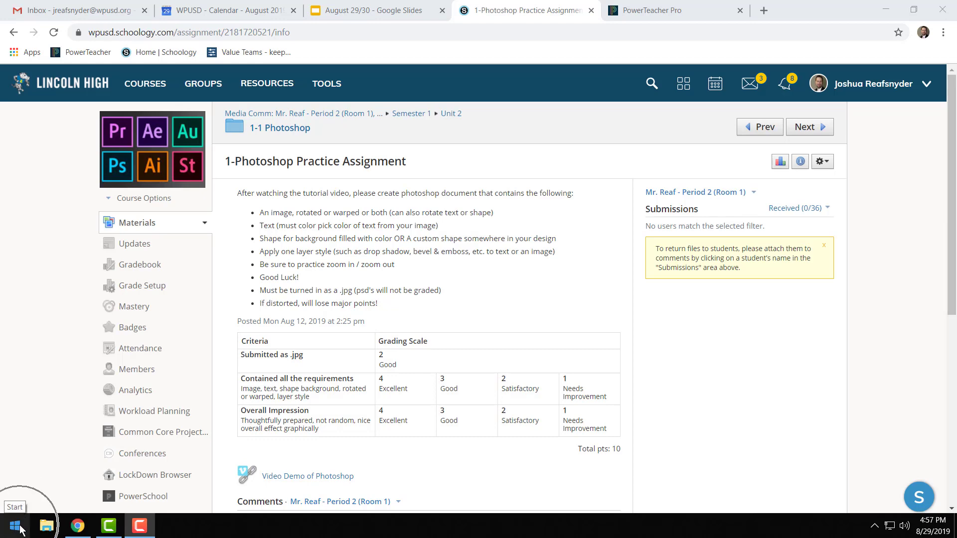
Find and launch Adobe Photoshop CC 2019.
{"action": "left_click", "coordinate": [20, 529]}
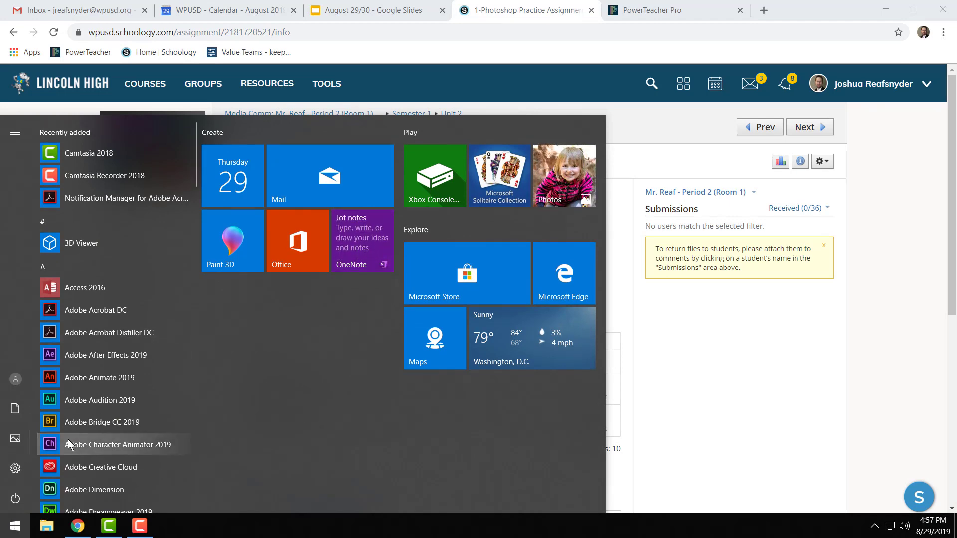
{"action": "type", "text": "p"}
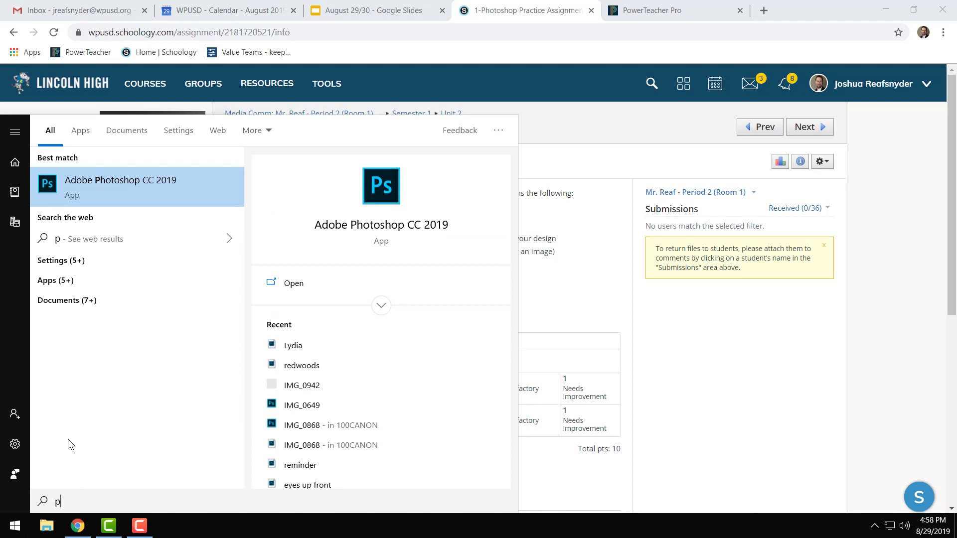
{"action": "type", "text": "hoto"}
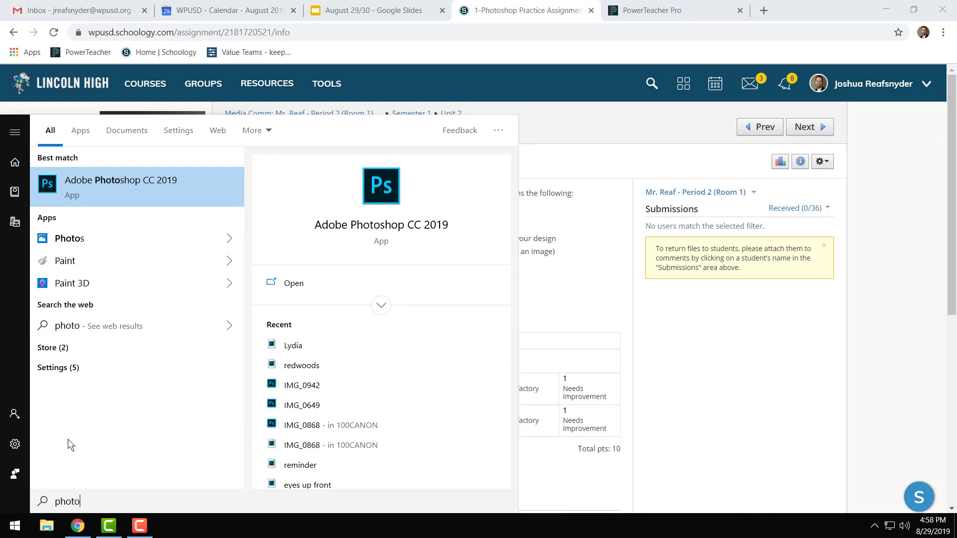
{"action": "left_click", "coordinate": [90, 184]}
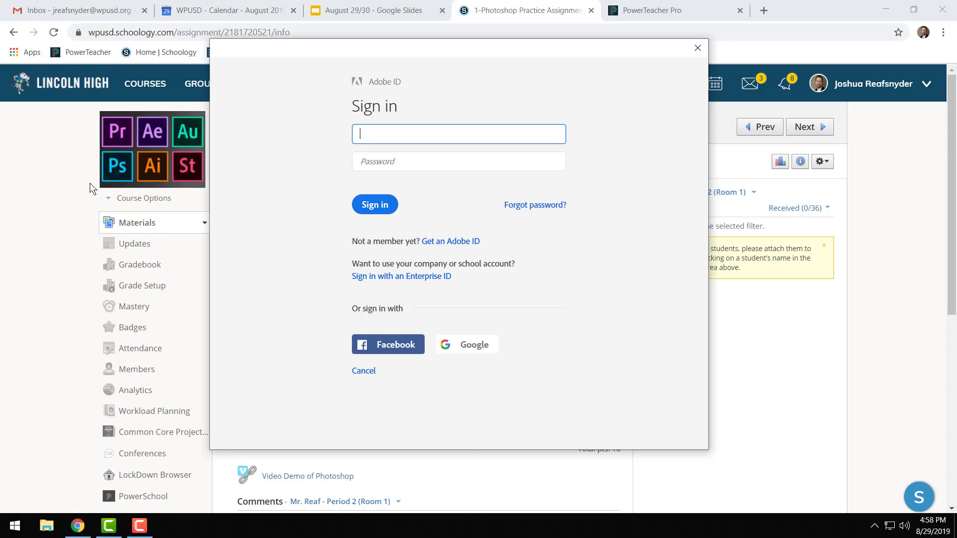
Switch to Enterprise ID sign-in and enter the account's e-mail and password.
{"action": "left_click", "coordinate": [426, 282]}
{"action": "left_click", "coordinate": [426, 281]}
{"action": "left_click", "coordinate": [431, 277]}
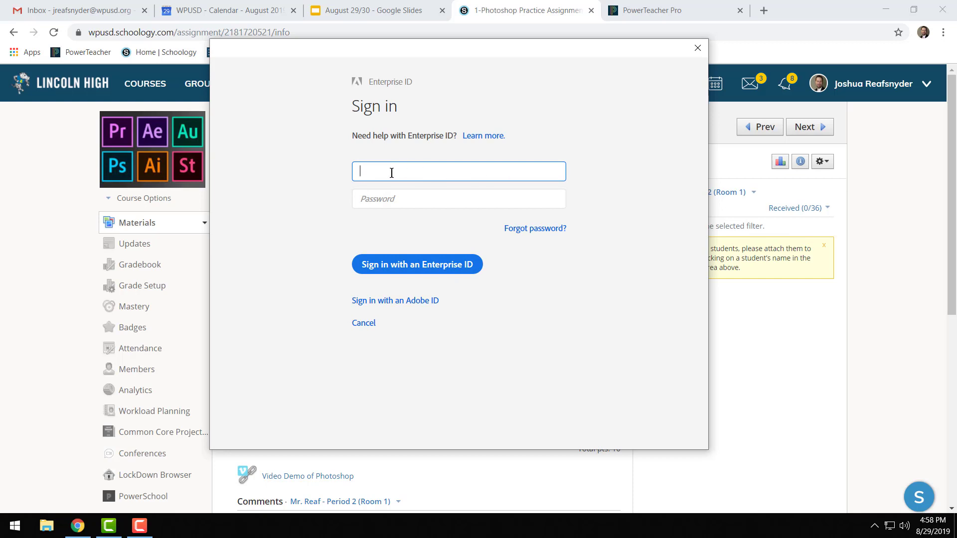
{"action": "type", "text": "@wpud"}
{"action": "key", "text": "BackSpace"}
{"action": "type", "text": "sd.org"}
{"action": "left_click", "coordinate": [397, 199]}
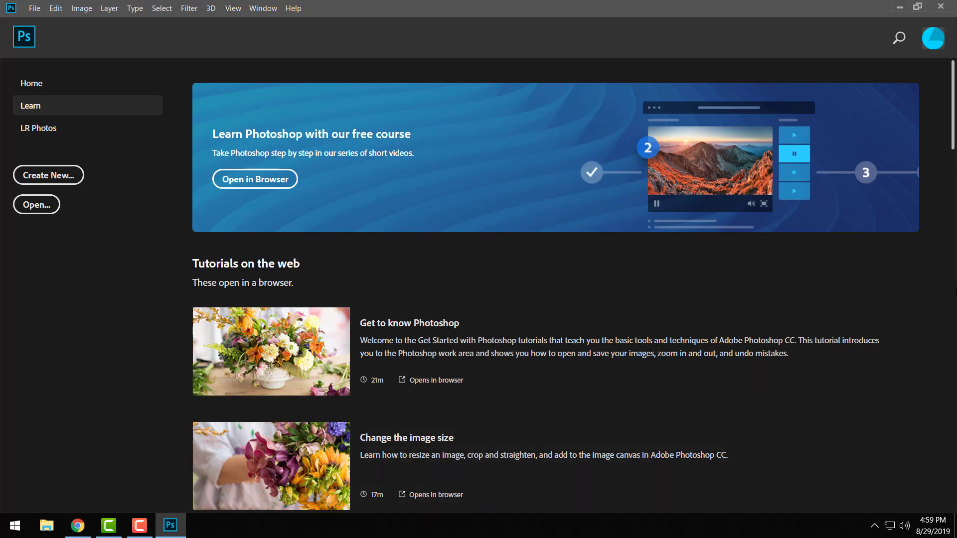
Go to the Home screen and open the settings for a new document.
{"action": "left_click", "coordinate": [39, 86]}
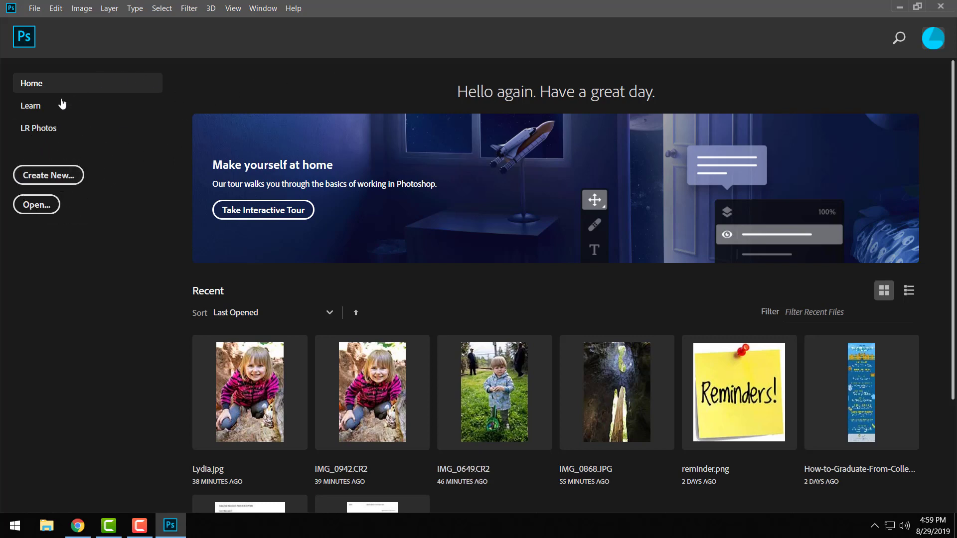
{"action": "left_click", "coordinate": [33, 9]}
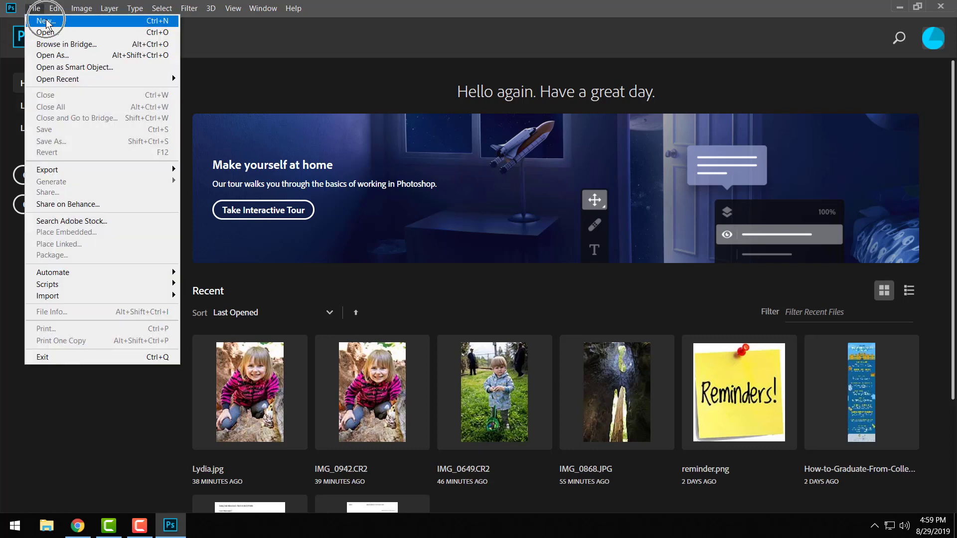
{"action": "left_click", "coordinate": [40, 20]}
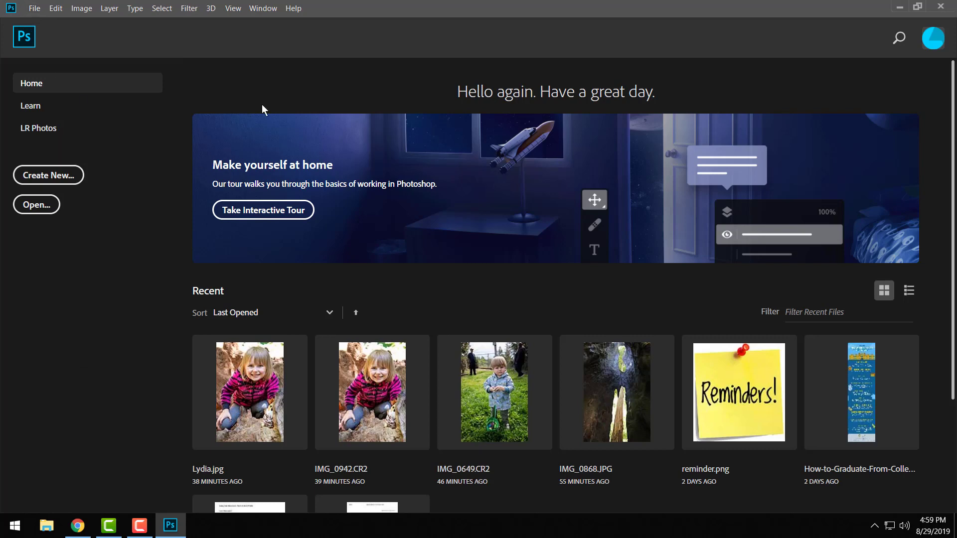
{"action": "left_click", "coordinate": [54, 177]}
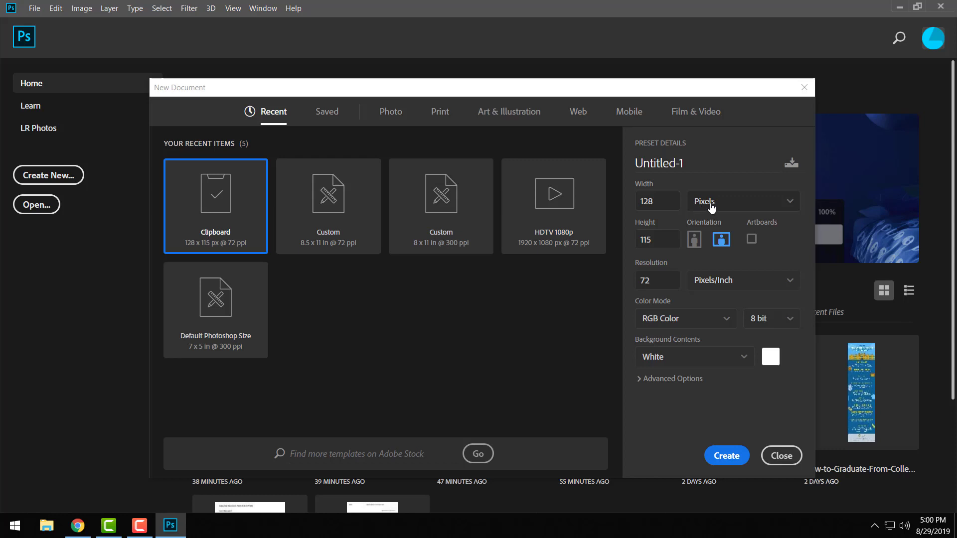
Set the new document's units to inches, with a width of 8.5 and a height of 11.
{"action": "left_click", "coordinate": [741, 204]}
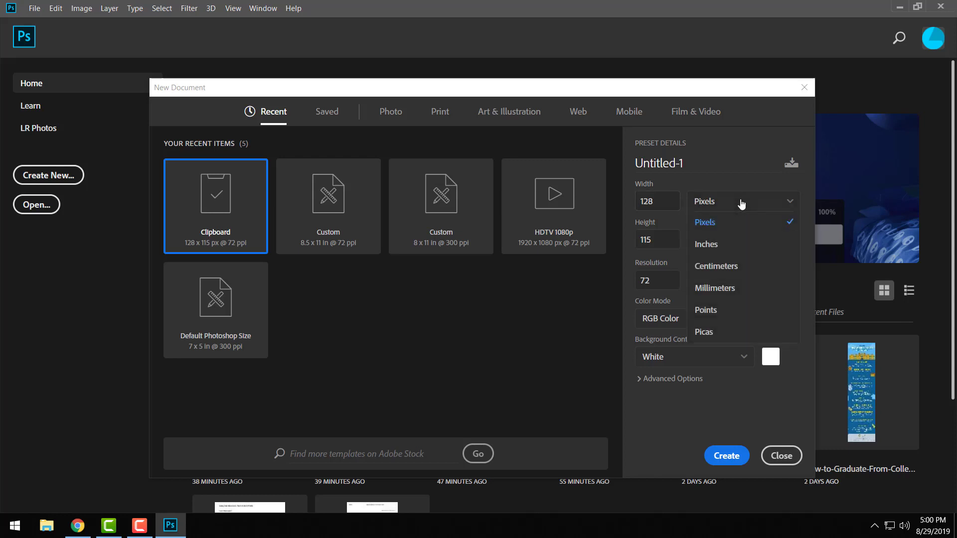
{"action": "left_click", "coordinate": [725, 244]}
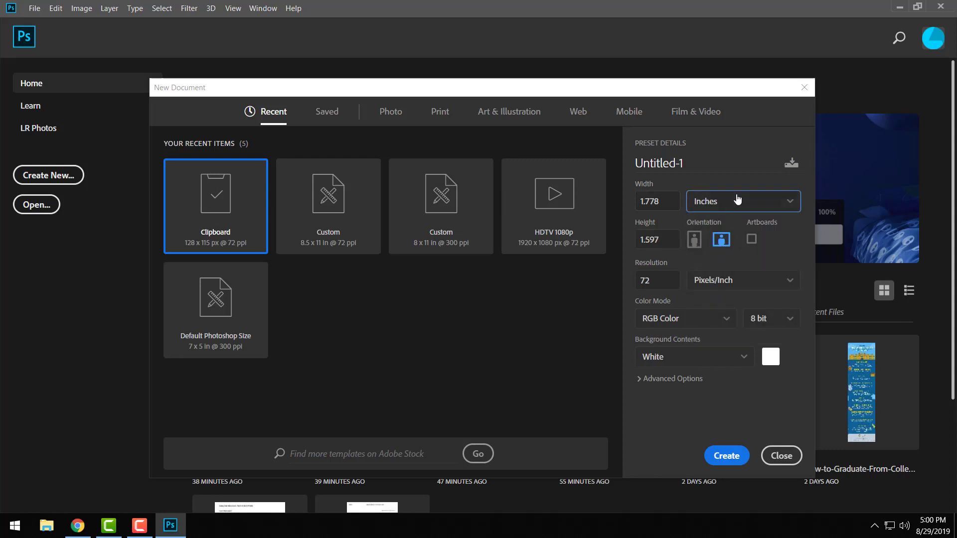
{"action": "left_click", "coordinate": [659, 202]}
{"action": "left_click_drag", "start_coordinate": [659, 202], "coordinate": [630, 202]}
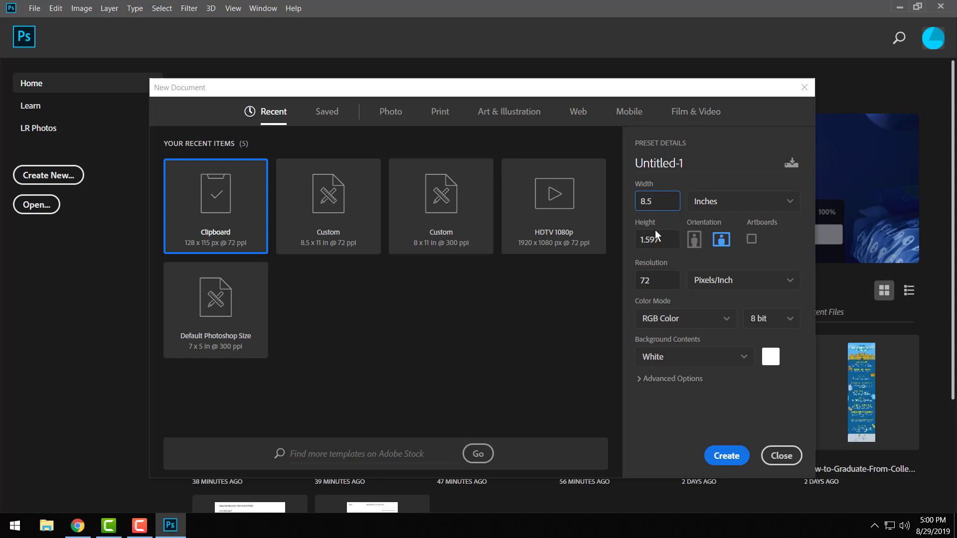
{"action": "left_click_drag", "start_coordinate": [654, 232], "coordinate": [634, 245]}
{"action": "type", "text": "11"}
{"action": "key", "text": "Tab"}
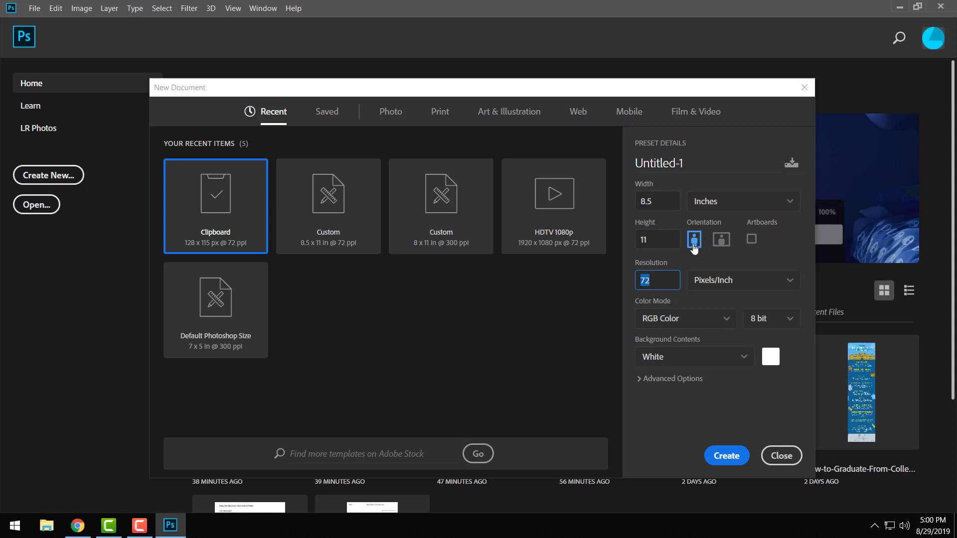
Create the document in portrait orientation at 300 pixels/inch, using RGB Color and a white background.
{"action": "left_click", "coordinate": [721, 240]}
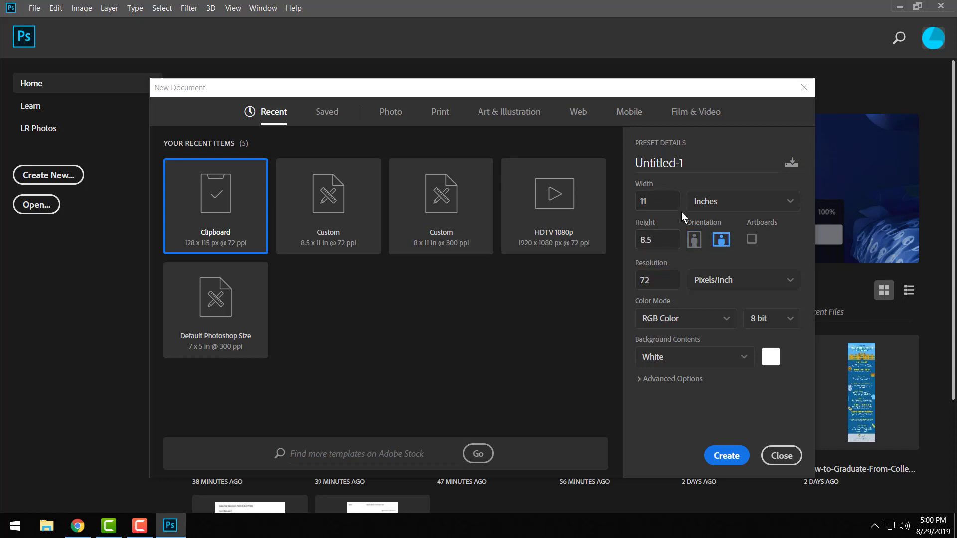
{"action": "left_click", "coordinate": [695, 241]}
{"action": "left_click_drag", "start_coordinate": [659, 280], "coordinate": [646, 280]}
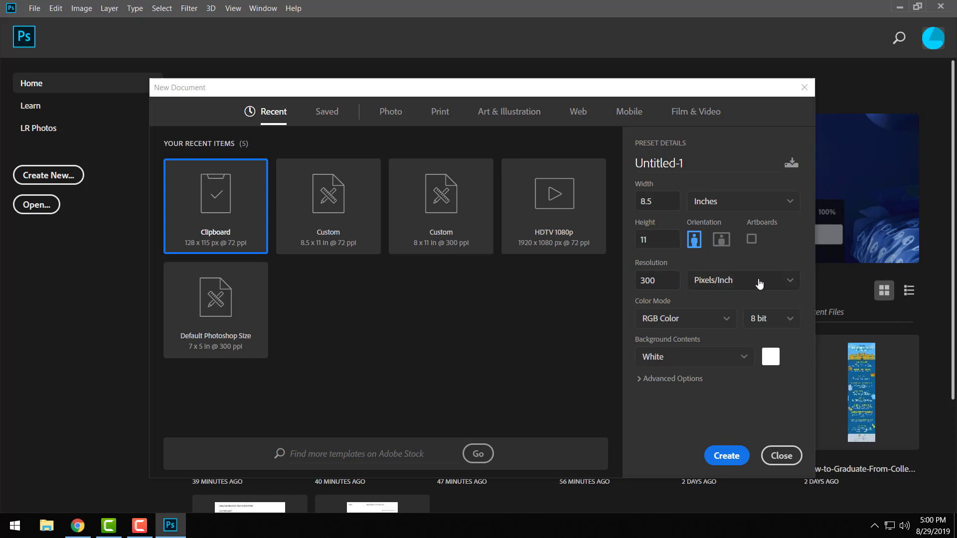
{"action": "left_click", "coordinate": [695, 321]}
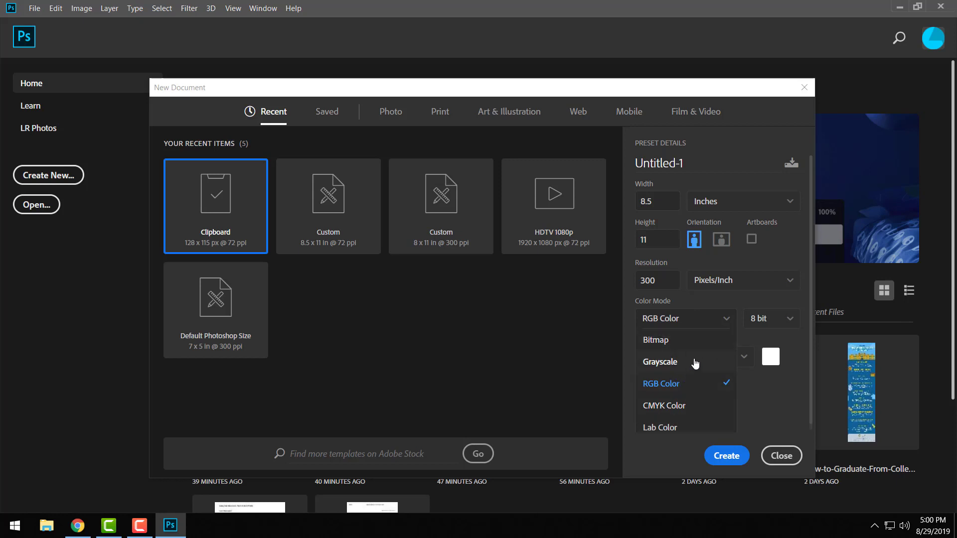
{"action": "left_click", "coordinate": [702, 318]}
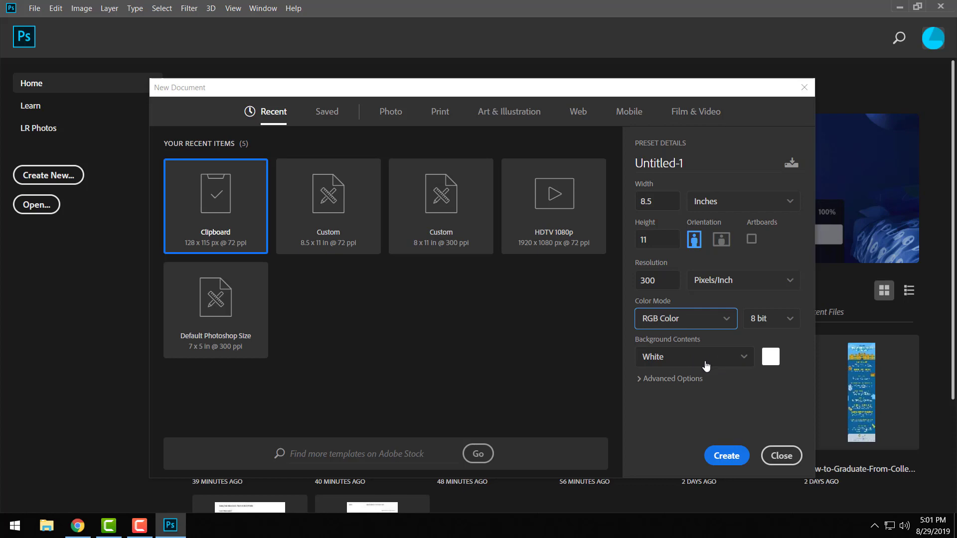
{"action": "left_click", "coordinate": [724, 457]}
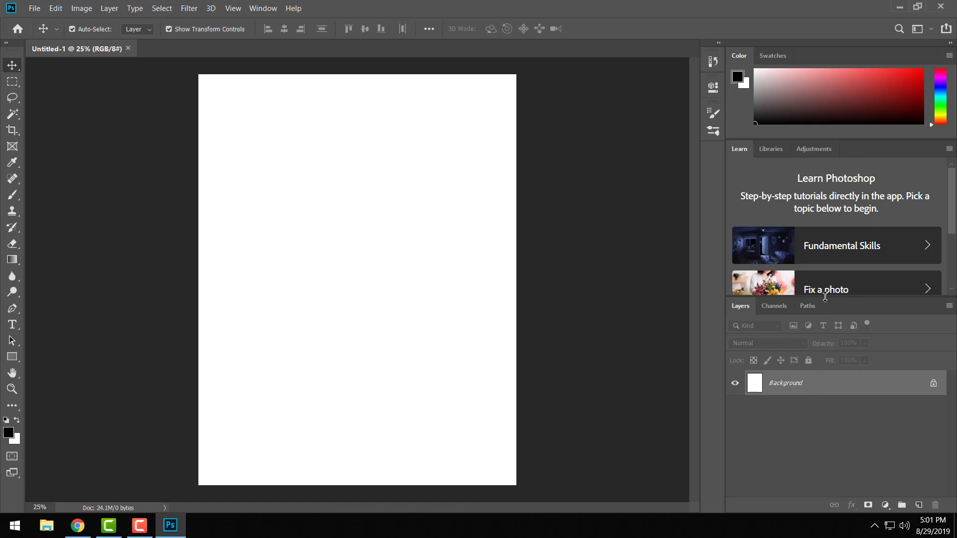
Enlarge the Layers panel, and check the practice assignment's requirements in Chrome before returning to Photoshop.
{"action": "left_click_drag", "start_coordinate": [825, 297], "coordinate": [825, 260]}
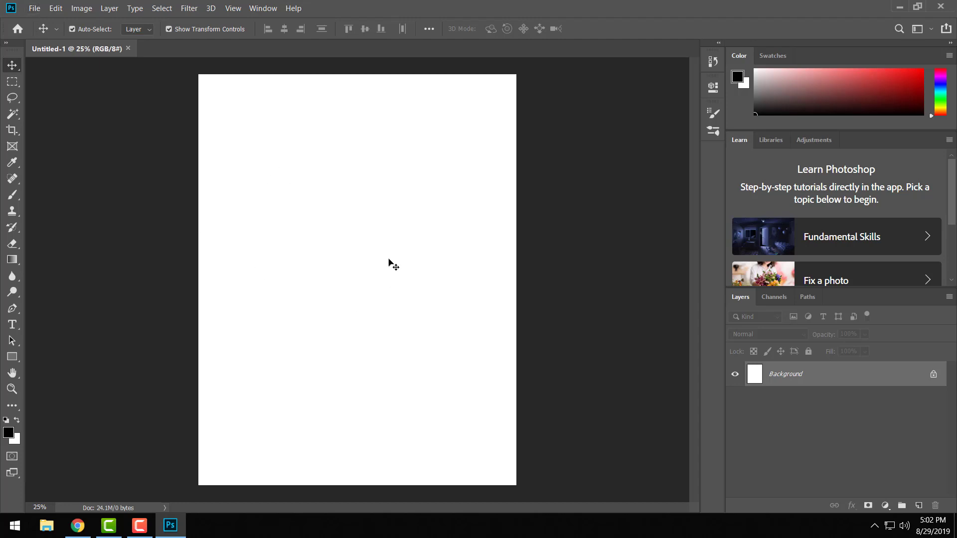
{"action": "left_click", "coordinate": [78, 526]}
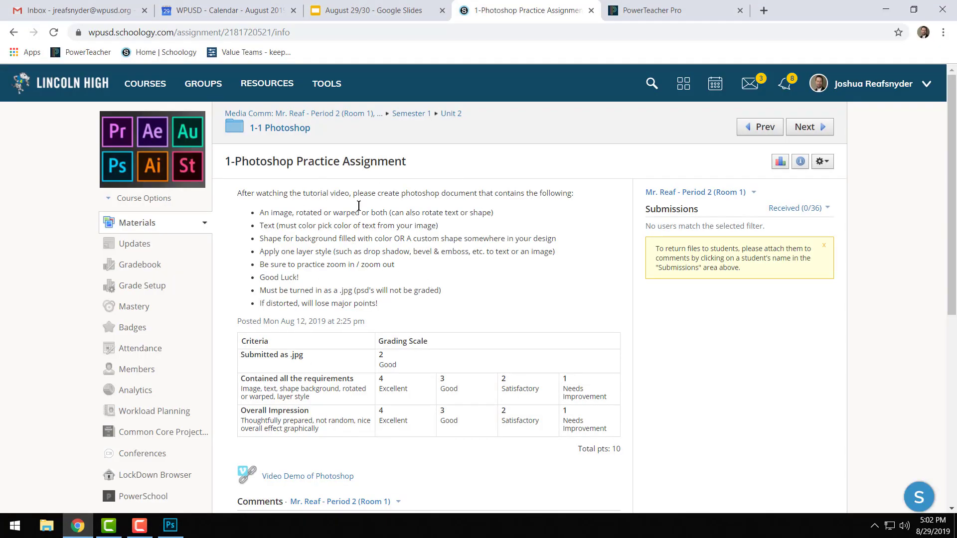
{"action": "left_click", "coordinate": [170, 527]}
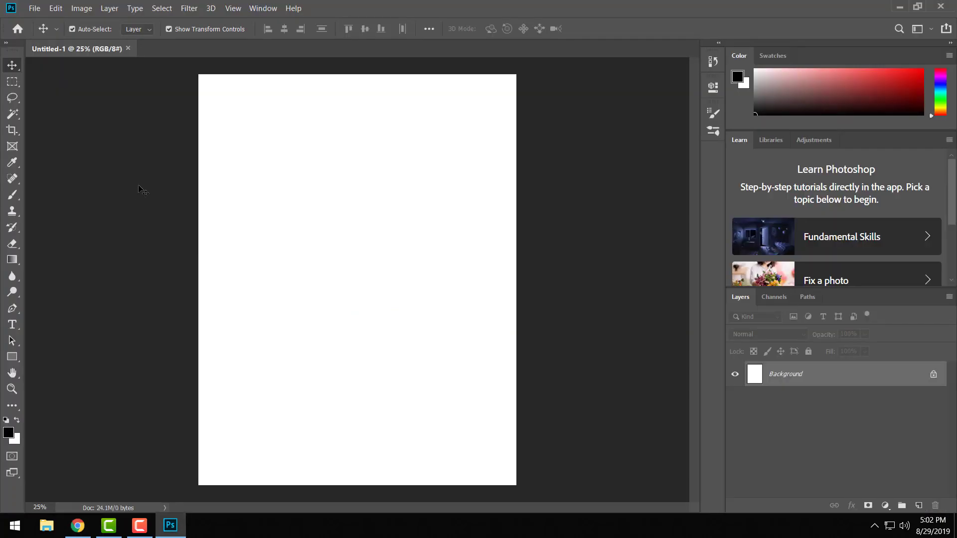
Place the photo of the girl in the pink striped jacket from the Pictures folder as an embedded image.
{"action": "left_click", "coordinate": [33, 9]}
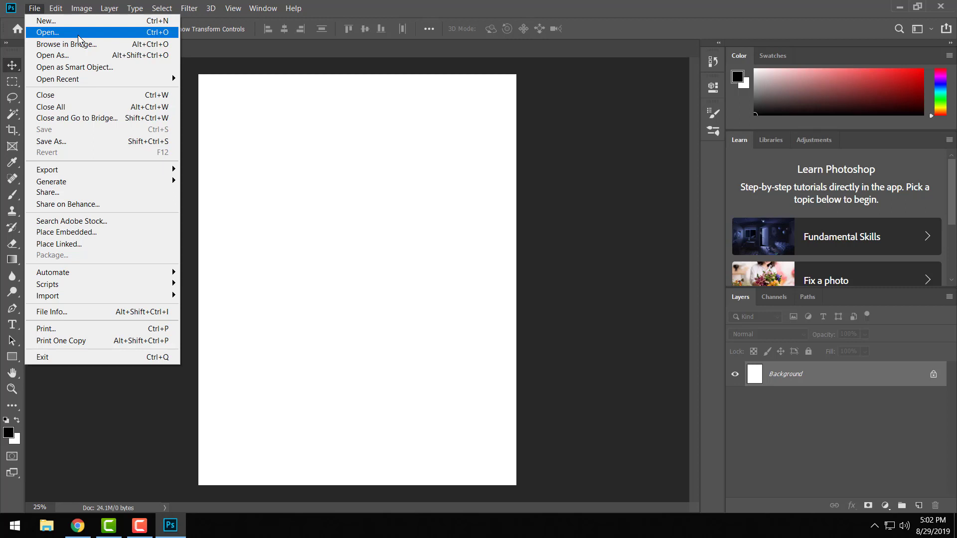
{"action": "left_click", "coordinate": [92, 234]}
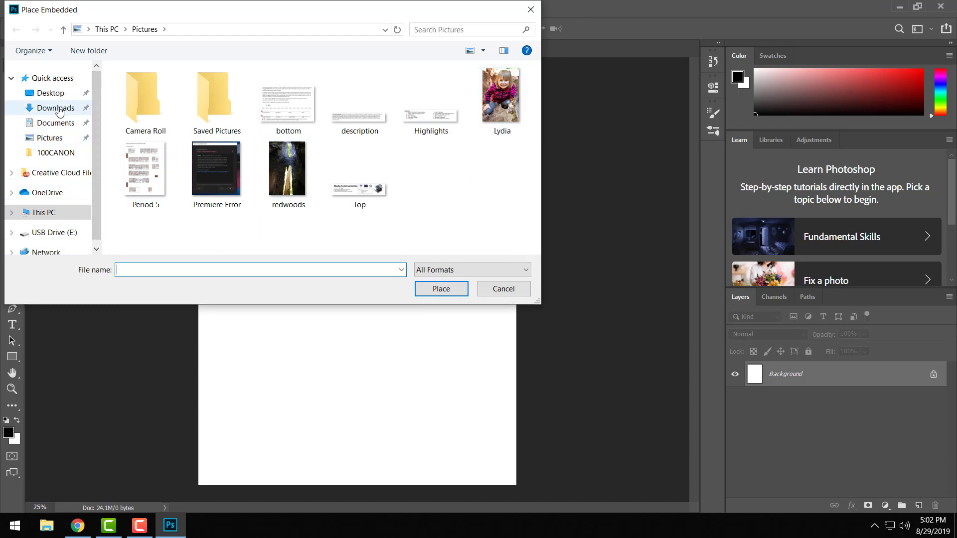
{"action": "left_click", "coordinate": [506, 106]}
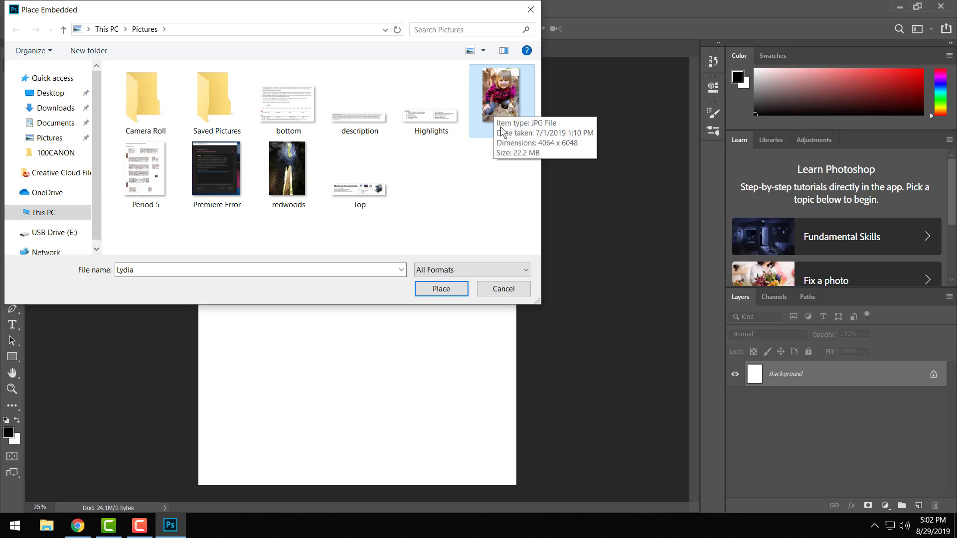
{"action": "left_click", "coordinate": [441, 291]}
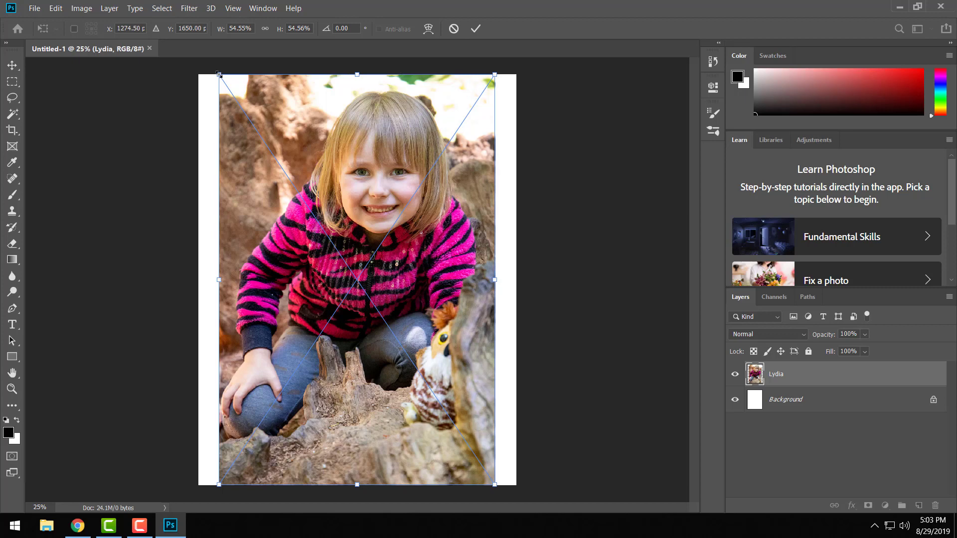
Scale the placed photo down proportionally to about 41% and position it horizontally centred, slightly above the middle of the page.
{"action": "mouse_move", "coordinate": [219, 75]}
{"action": "left_mouse_down"}
{"action": "mouse_move", "coordinate": [303, 198]}
{"action": "mouse_move", "coordinate": [211, 78]}
{"action": "left_mouse_up"}
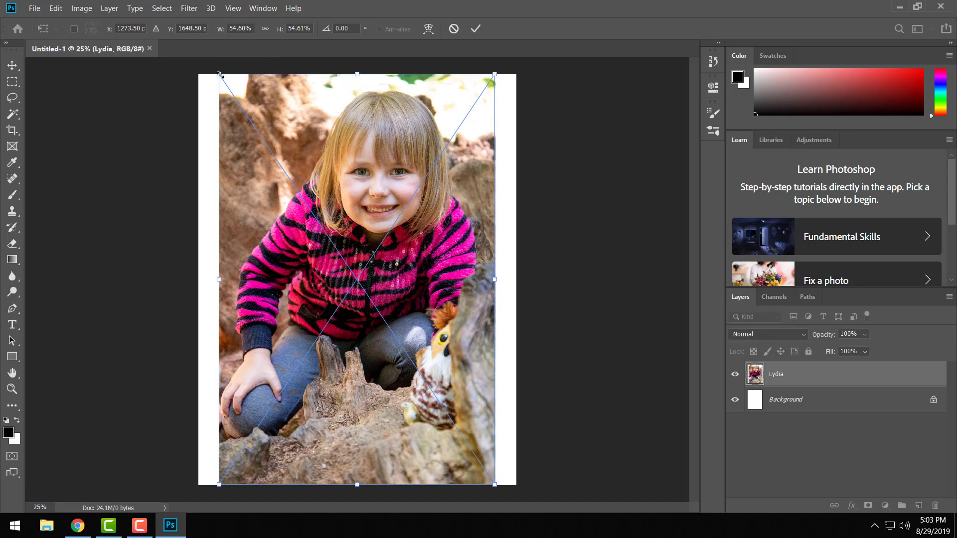
{"action": "left_click_drag", "start_coordinate": [220, 75], "coordinate": [289, 199]}
{"action": "left_click_drag", "start_coordinate": [391, 271], "coordinate": [350, 209]}
{"action": "left_click_drag", "start_coordinate": [444, 410], "coordinate": [467, 444]}
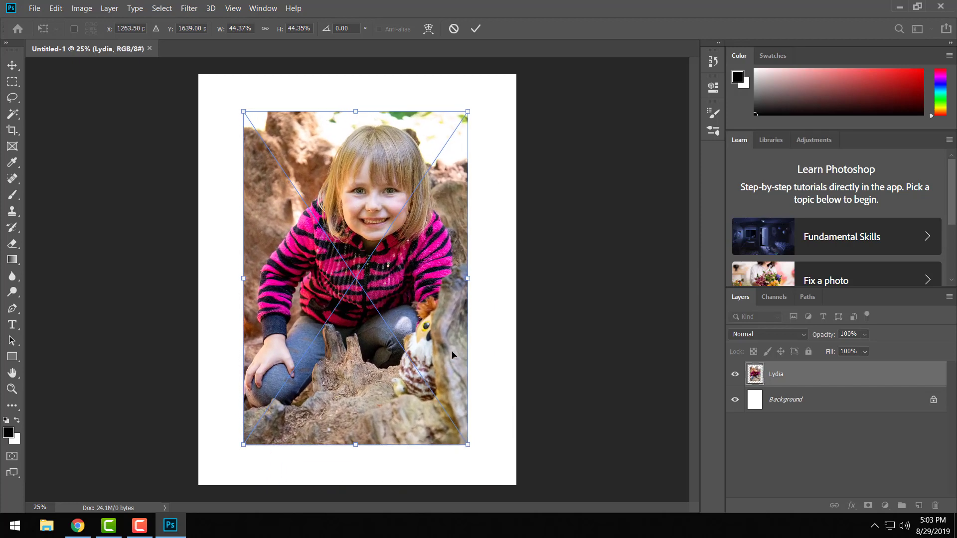
{"action": "mouse_move", "coordinate": [452, 355]}
{"action": "left_mouse_down"}
{"action": "mouse_move", "coordinate": [466, 324]}
{"action": "mouse_move", "coordinate": [461, 341]}
{"action": "left_mouse_up"}
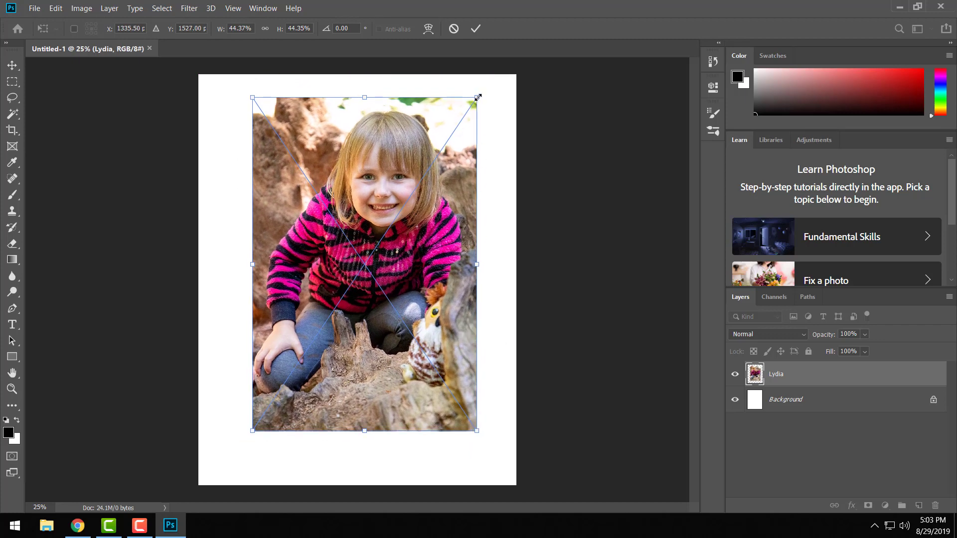
{"action": "left_click_drag", "start_coordinate": [477, 97], "coordinate": [388, 131]}
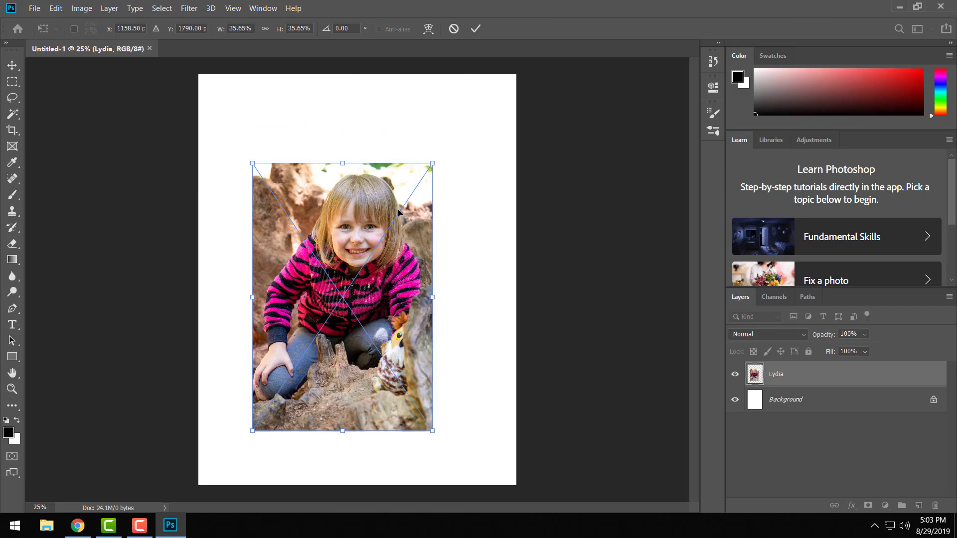
{"action": "left_click_drag", "start_coordinate": [393, 280], "coordinate": [389, 228]}
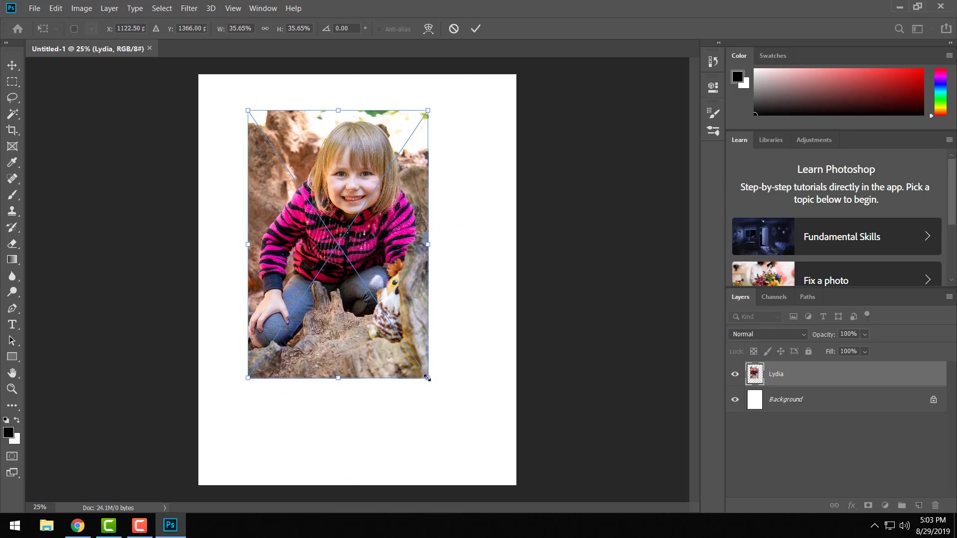
{"action": "left_click_drag", "start_coordinate": [428, 378], "coordinate": [448, 409]}
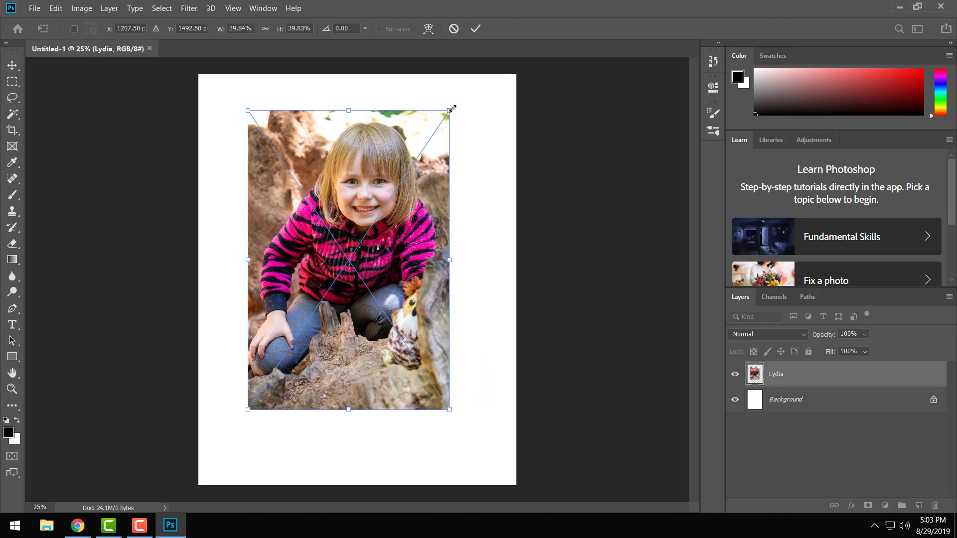
{"action": "left_click_drag", "start_coordinate": [425, 225], "coordinate": [425, 240]}
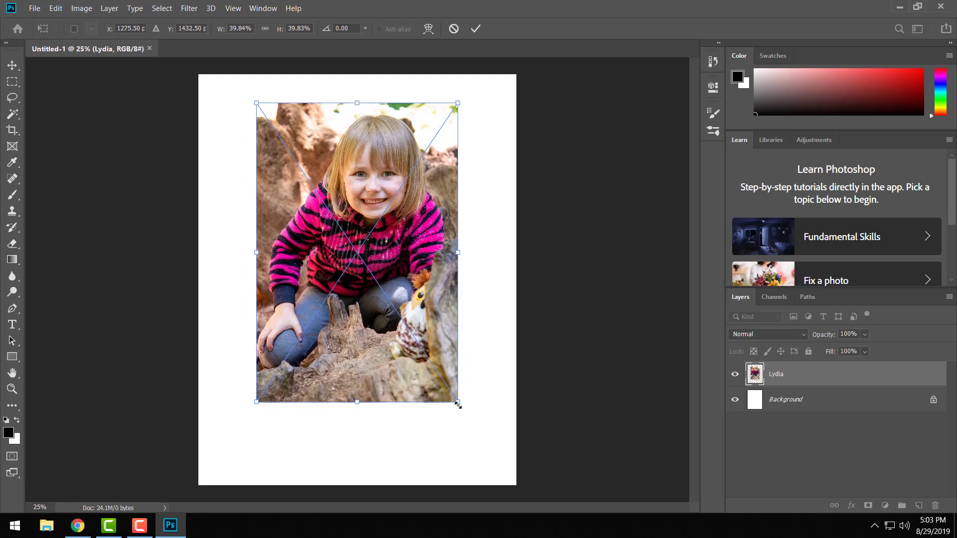
{"action": "left_click_drag", "start_coordinate": [457, 402], "coordinate": [465, 412]}
{"action": "left_click_drag", "start_coordinate": [449, 334], "coordinate": [443, 331]}
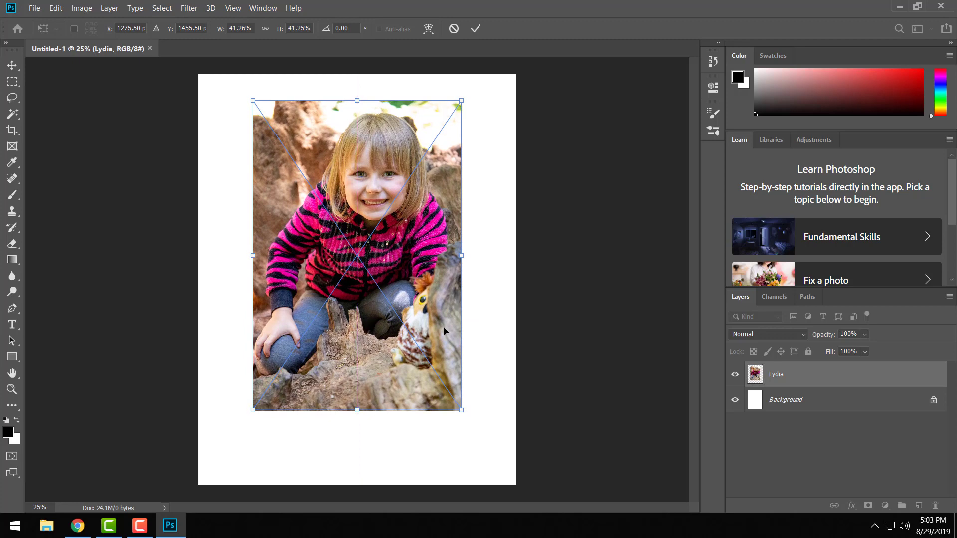
{"action": "mouse_move", "coordinate": [378, 325]}
{"action": "left_mouse_down"}
{"action": "mouse_move", "coordinate": [381, 347]}
{"action": "mouse_move", "coordinate": [388, 325]}
{"action": "left_mouse_up"}
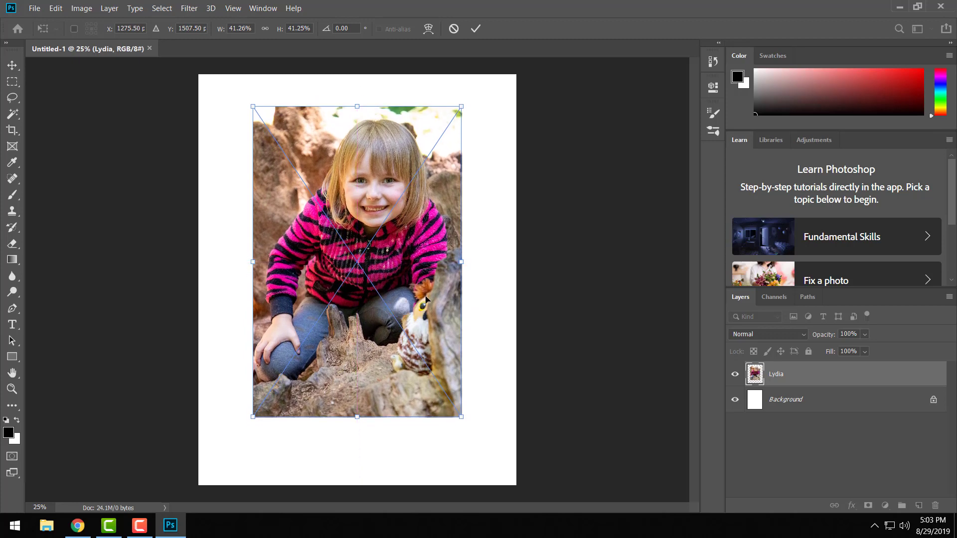
Commit the photo's placement and move it slightly left on the page with the transform controls hidden.
{"action": "left_click", "coordinate": [474, 31]}
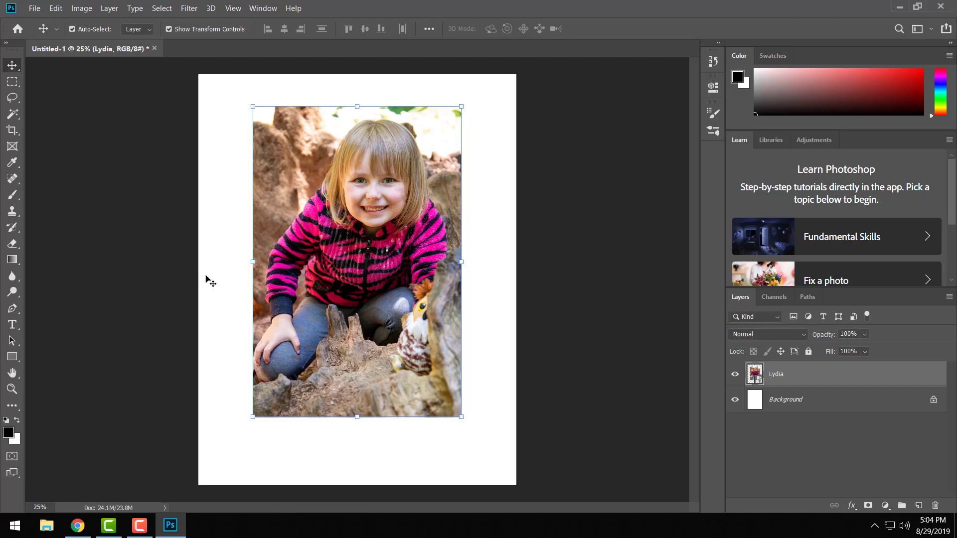
{"action": "left_click", "coordinate": [169, 29]}
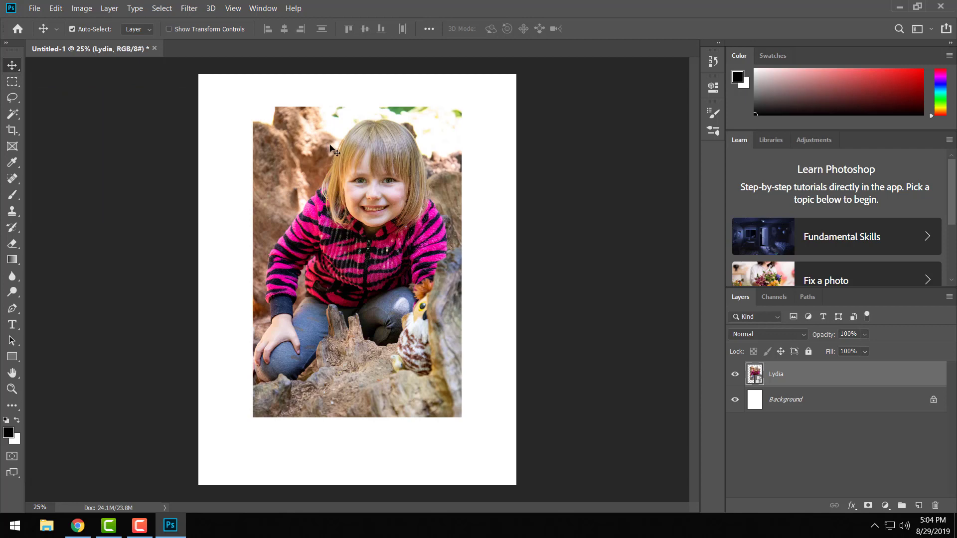
{"action": "mouse_move", "coordinate": [327, 145]}
{"action": "left_mouse_down"}
{"action": "mouse_move", "coordinate": [334, 184]}
{"action": "mouse_move", "coordinate": [344, 149]}
{"action": "mouse_move", "coordinate": [322, 160]}
{"action": "mouse_move", "coordinate": [321, 148]}
{"action": "left_mouse_up"}
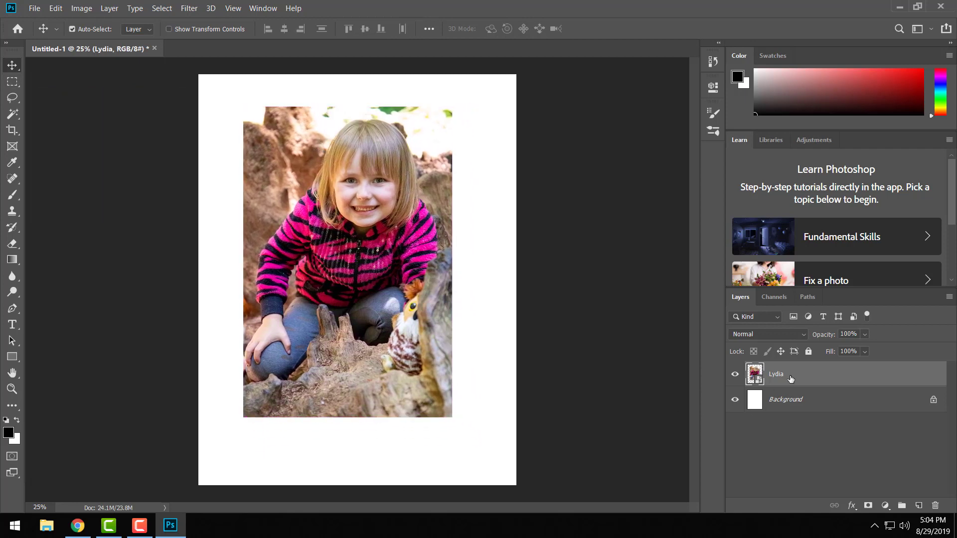
Try to move the locked Background layer, and reselect the photo's layer.
{"action": "left_click", "coordinate": [788, 400]}
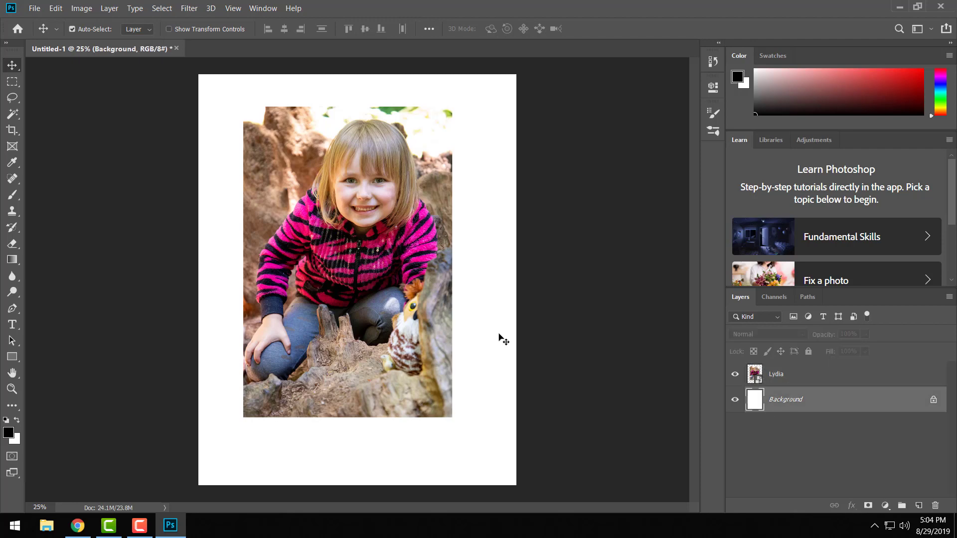
{"action": "left_click_drag", "start_coordinate": [478, 300], "coordinate": [490, 324]}
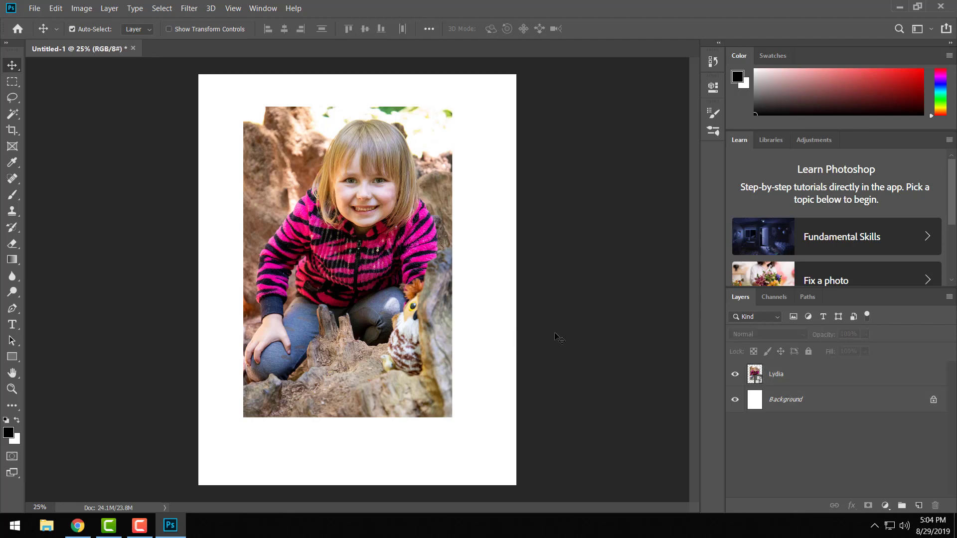
{"action": "left_click", "coordinate": [783, 378]}
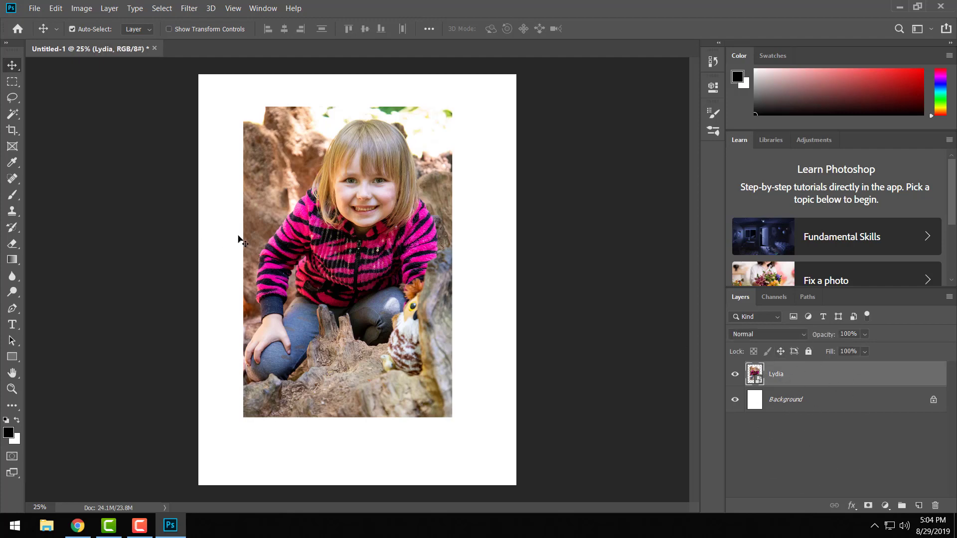
{"action": "mouse_move", "coordinate": [304, 223]}
{"action": "left_mouse_down"}
{"action": "mouse_move", "coordinate": [300, 241]}
{"action": "mouse_move", "coordinate": [270, 219]}
{"action": "mouse_move", "coordinate": [318, 220]}
{"action": "mouse_move", "coordinate": [300, 216]}
{"action": "left_mouse_up"}
Show the transform controls around the photo again and locate the Free Transform command.
{"action": "key", "text": "ctrl"}
{"action": "left_click", "coordinate": [169, 29]}
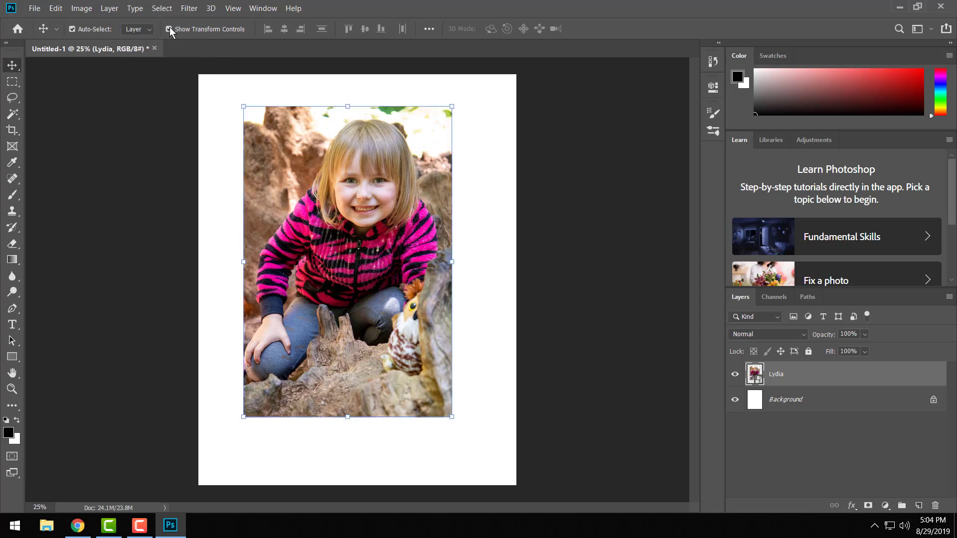
{"action": "left_click", "coordinate": [55, 9]}
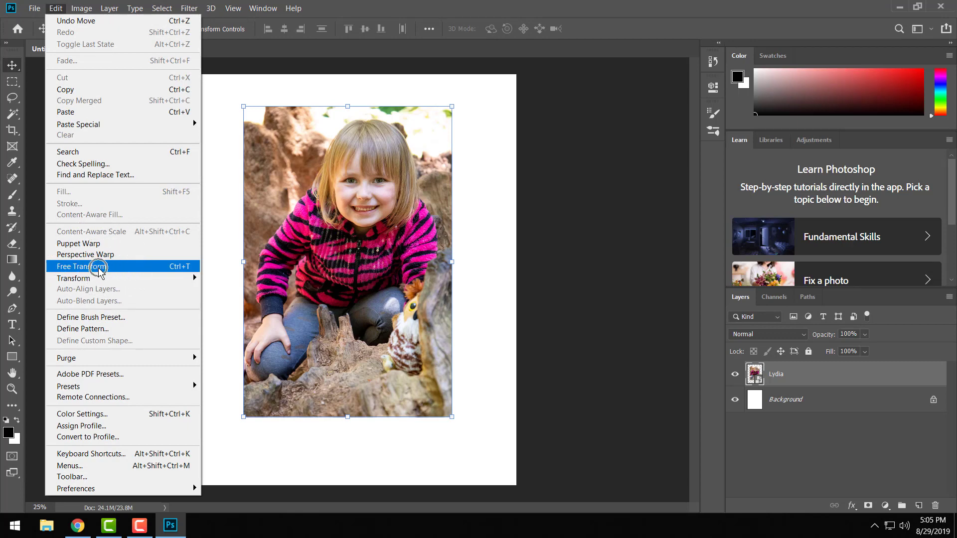
{"action": "left_click", "coordinate": [56, 8]}
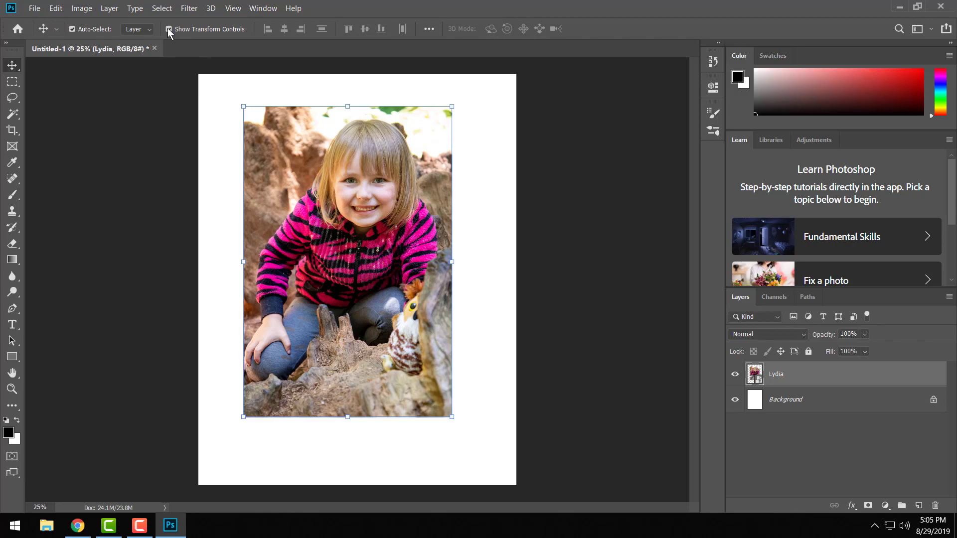
Scale the photo proportionally to about 42%, centre it horizontally on the page, and apply the transformation.
{"action": "mouse_move", "coordinate": [243, 106]}
{"action": "left_mouse_down"}
{"action": "mouse_move", "coordinate": [280, 149]}
{"action": "mouse_move", "coordinate": [246, 119]}
{"action": "left_mouse_up"}
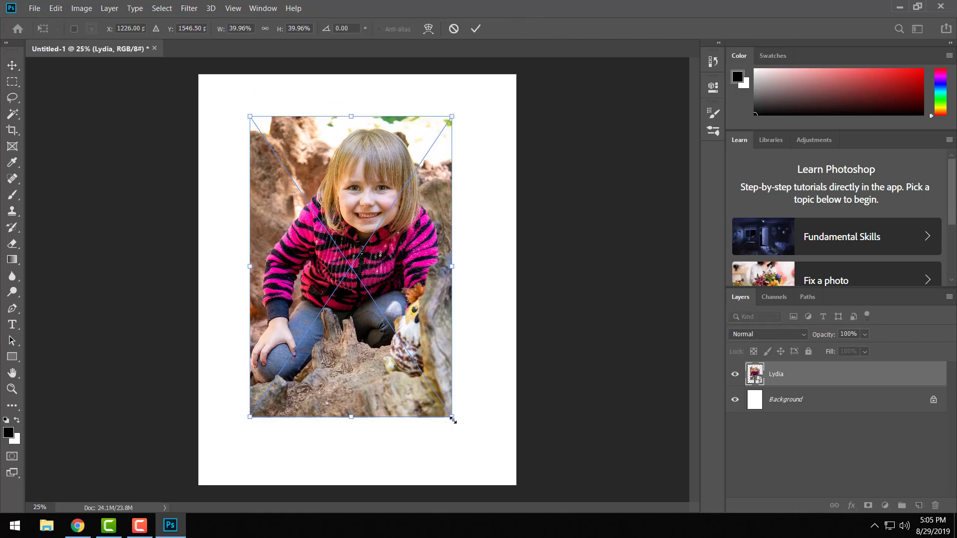
{"action": "left_click_drag", "start_coordinate": [453, 420], "coordinate": [464, 435]}
{"action": "mouse_move", "coordinate": [460, 370]}
{"action": "left_mouse_down"}
{"action": "mouse_move", "coordinate": [459, 359]}
{"action": "mouse_move", "coordinate": [470, 361]}
{"action": "mouse_move", "coordinate": [463, 359]}
{"action": "left_mouse_up"}
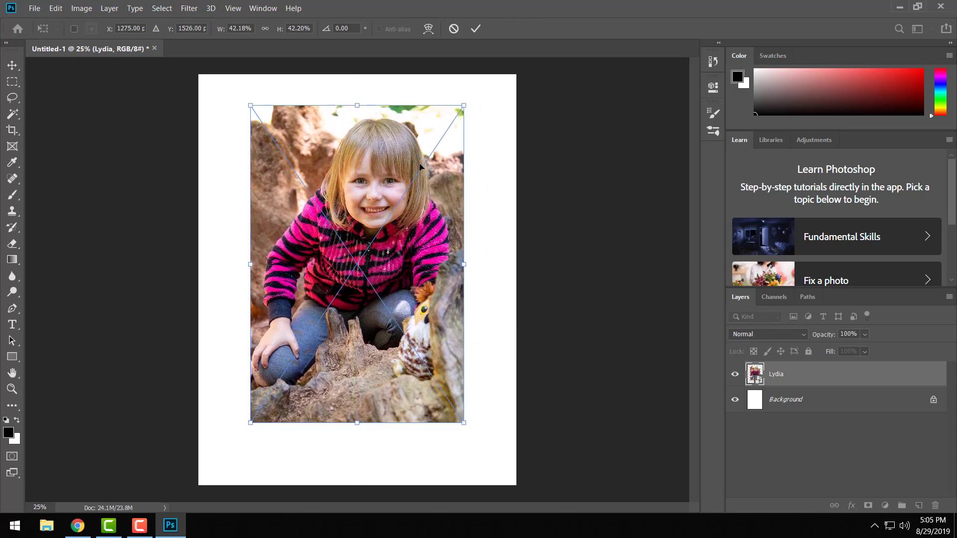
{"action": "left_click", "coordinate": [475, 28]}
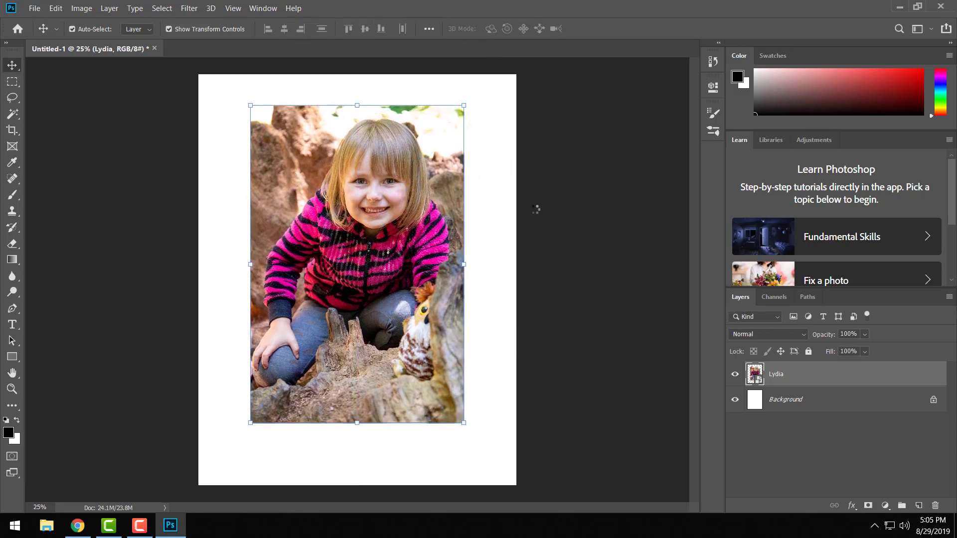
{"action": "left_click", "coordinate": [536, 210]}
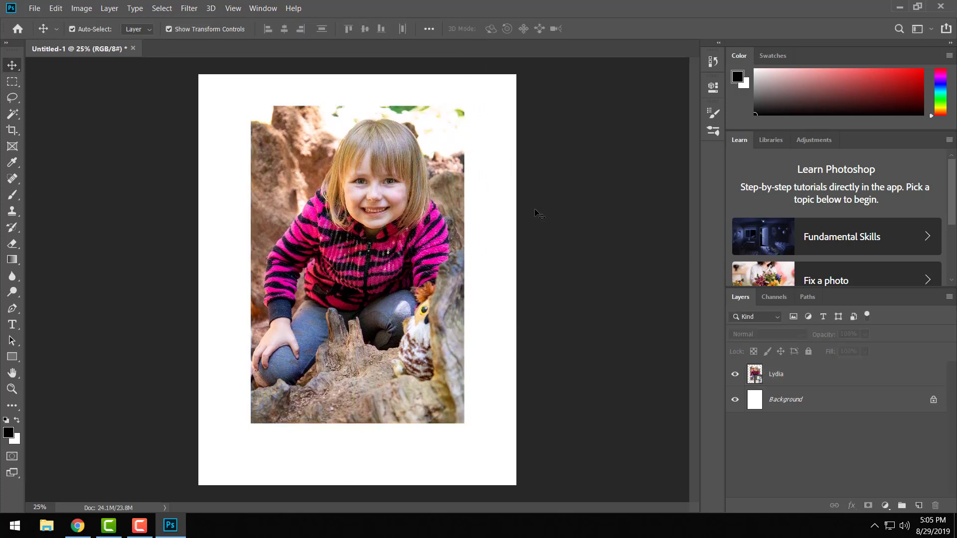
{"action": "left_click", "coordinate": [373, 214]}
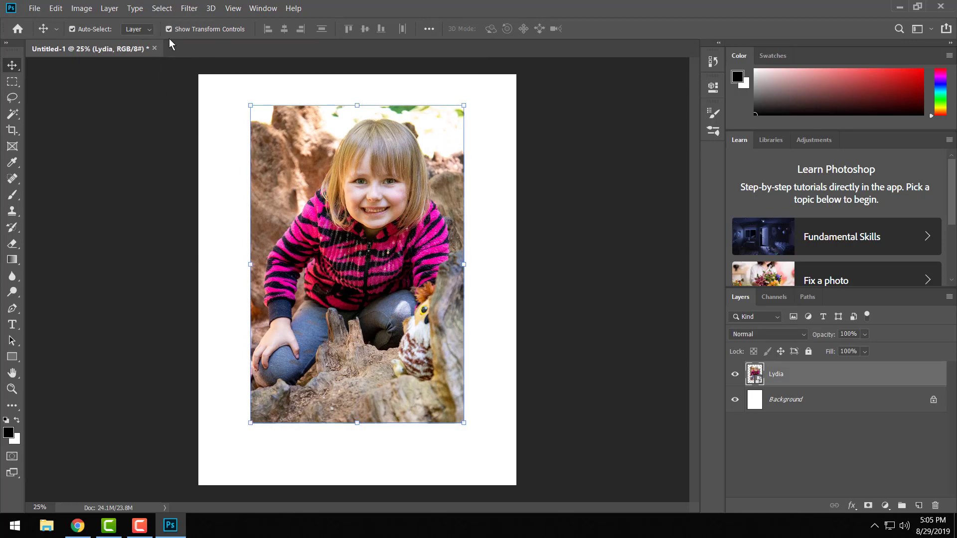
Try rotating the photo about 5.35° clockwise and shifting it slightly right of the page's centre.
{"action": "left_click", "coordinate": [250, 104]}
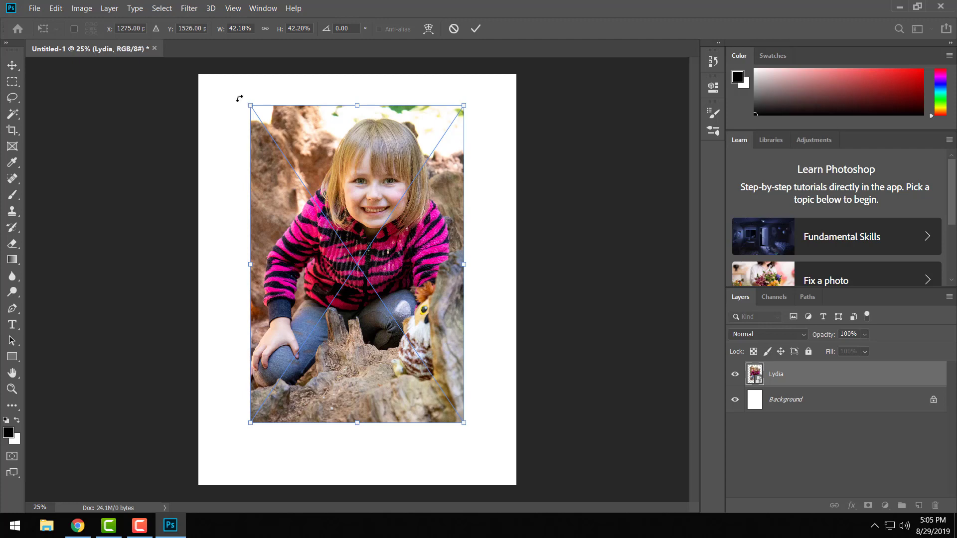
{"action": "key", "text": "ctrl"}
{"action": "key", "text": "ctrl"}
{"action": "key", "text": "ctrl"}
{"action": "key", "text": "ctrl"}
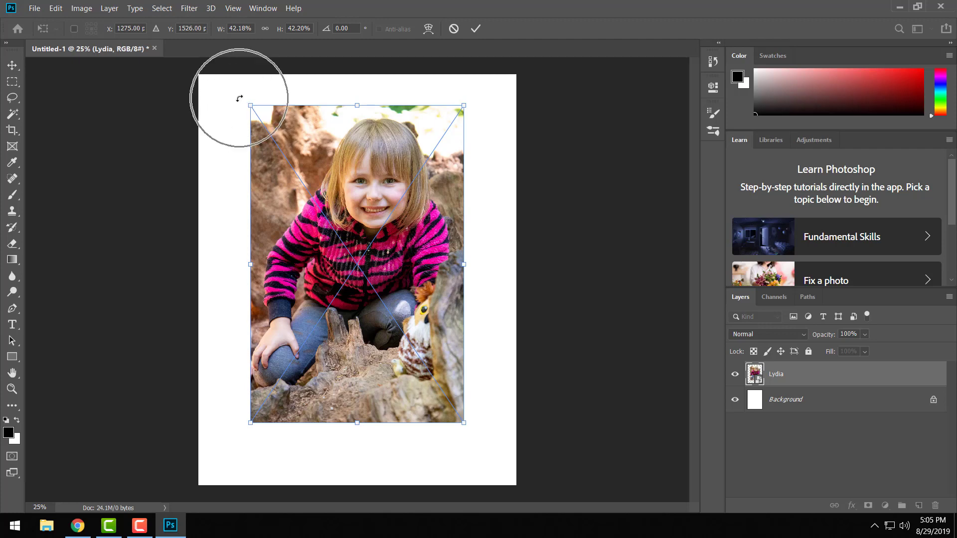
{"action": "key", "text": "ctrl"}
{"action": "key", "text": "ctrl"}
{"action": "key", "text": "ctrl"}
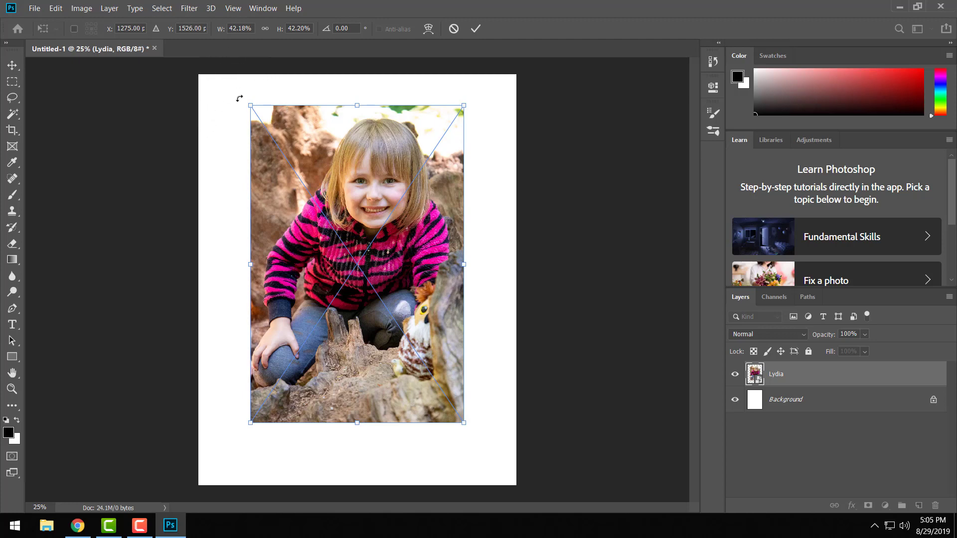
{"action": "key", "text": "ctrl"}
{"action": "key", "text": "ctrl"}
{"action": "key", "text": "ctrl"}
{"action": "key", "text": "ctrl"}
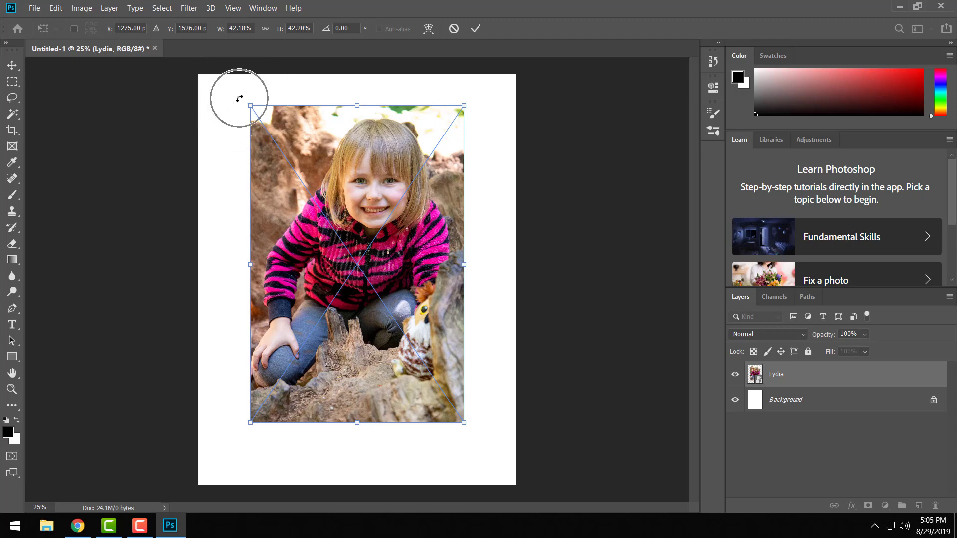
{"action": "key", "text": "ctrl"}
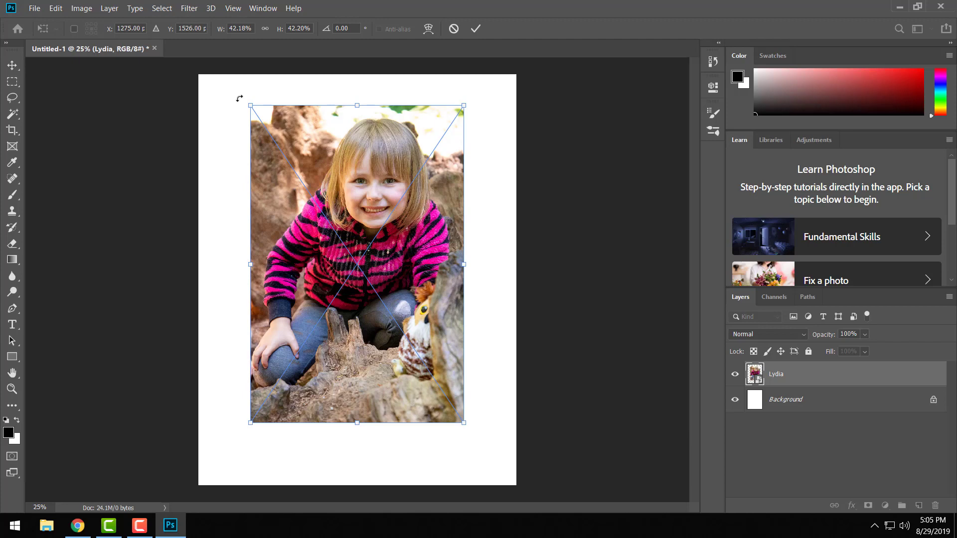
{"action": "left_click_drag", "start_coordinate": [239, 98], "coordinate": [270, 98]}
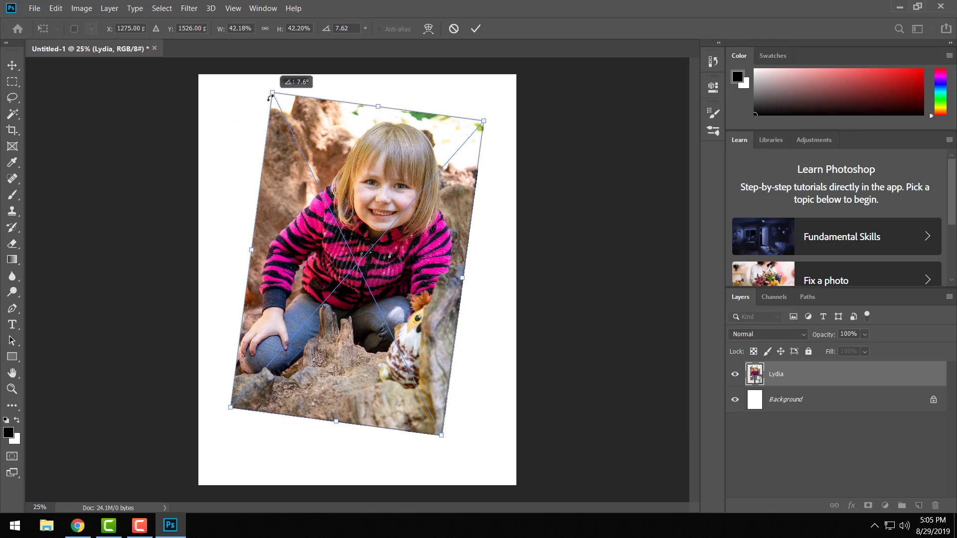
{"action": "left_click_drag", "start_coordinate": [382, 175], "coordinate": [383, 178]}
{"action": "left_click_drag", "start_coordinate": [506, 120], "coordinate": [493, 108]}
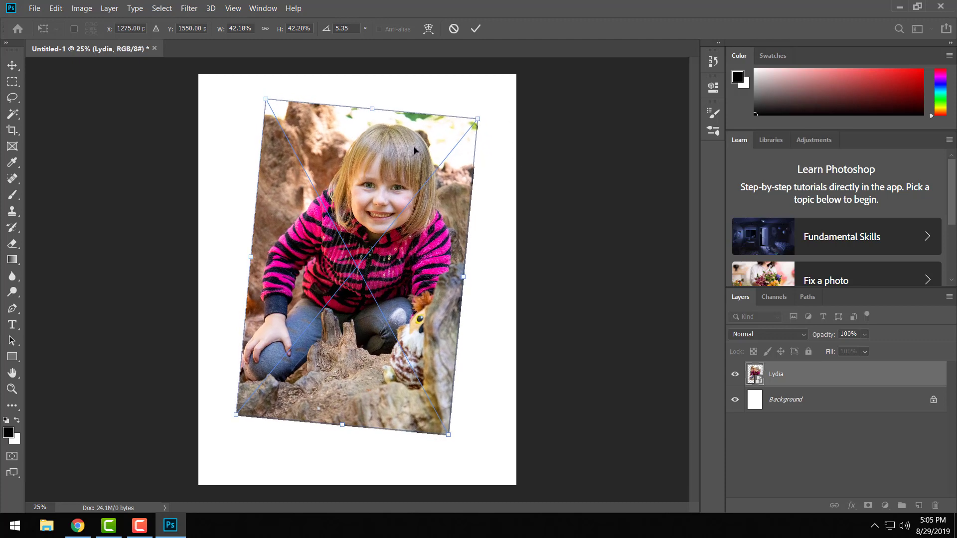
{"action": "left_click_drag", "start_coordinate": [414, 150], "coordinate": [423, 148]}
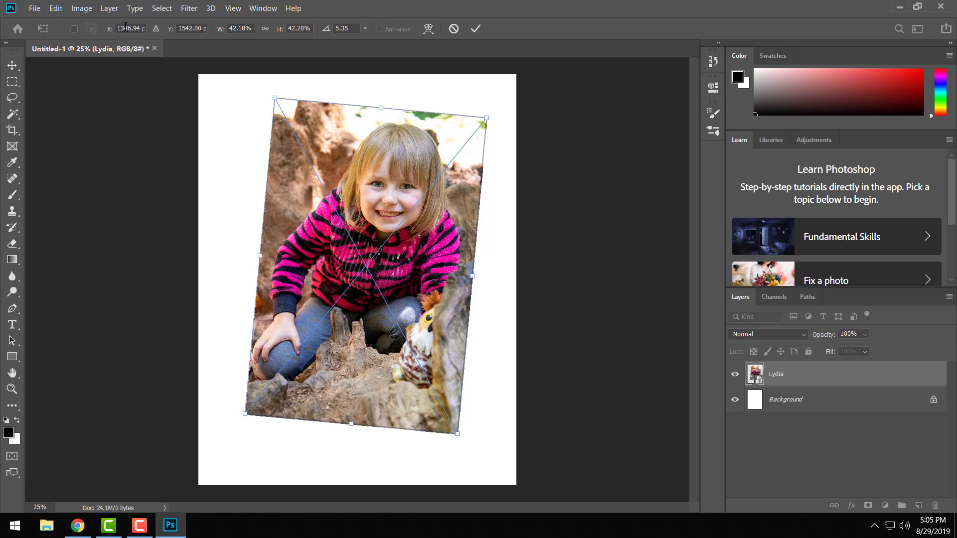
Try a custom warp that pulls out the photo's corners and bends its edges inward, and cancel the transformation.
{"action": "left_click", "coordinate": [429, 31]}
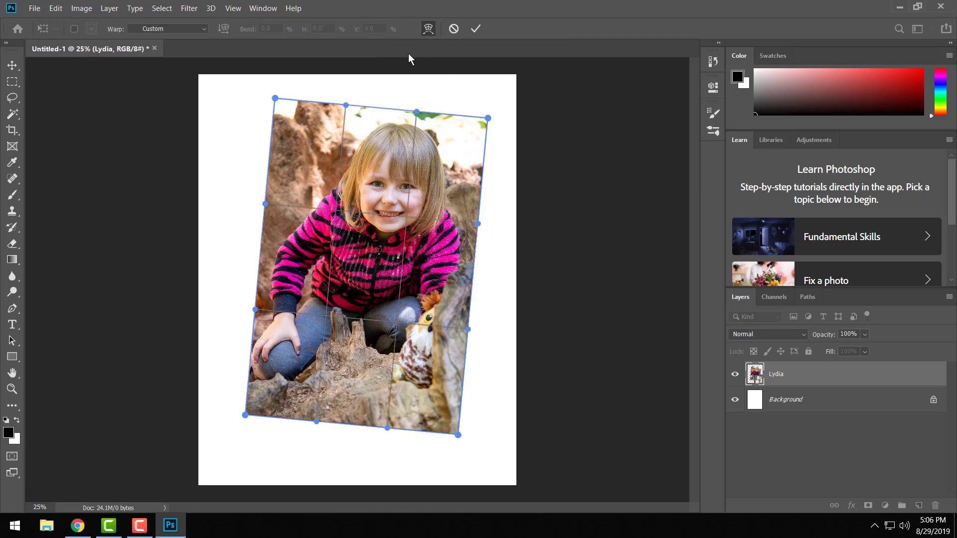
{"action": "left_click_drag", "start_coordinate": [488, 119], "coordinate": [501, 103]}
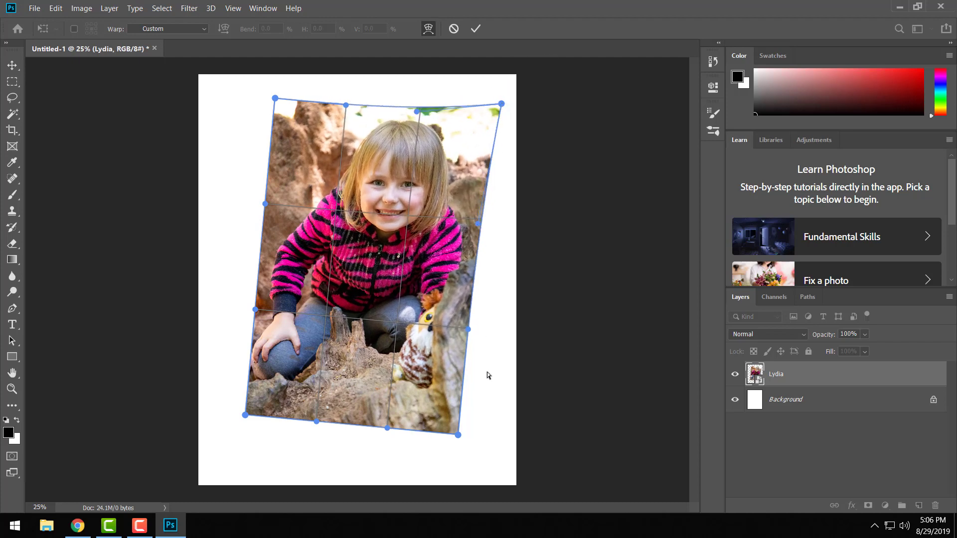
{"action": "left_click_drag", "start_coordinate": [468, 331], "coordinate": [438, 326]}
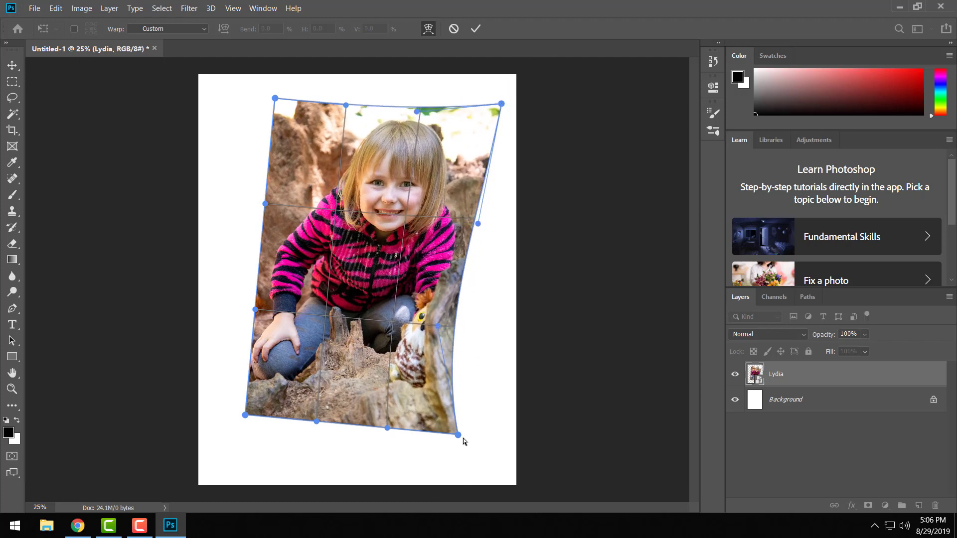
{"action": "left_click_drag", "start_coordinate": [458, 435], "coordinate": [486, 442]}
{"action": "left_click_drag", "start_coordinate": [386, 429], "coordinate": [386, 405]}
{"action": "left_click_drag", "start_coordinate": [314, 422], "coordinate": [317, 402]}
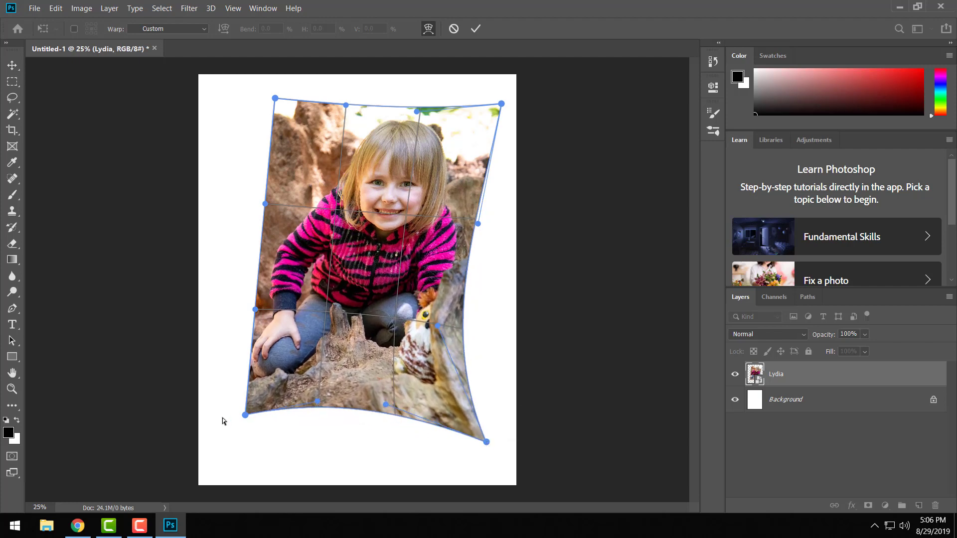
{"action": "left_click_drag", "start_coordinate": [244, 415], "coordinate": [240, 426]}
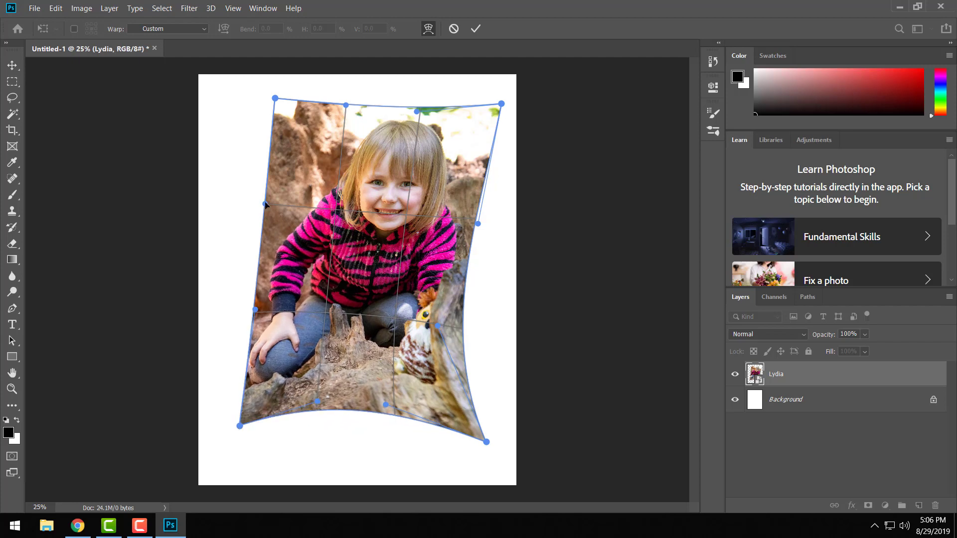
{"action": "left_click_drag", "start_coordinate": [266, 204], "coordinate": [284, 207]}
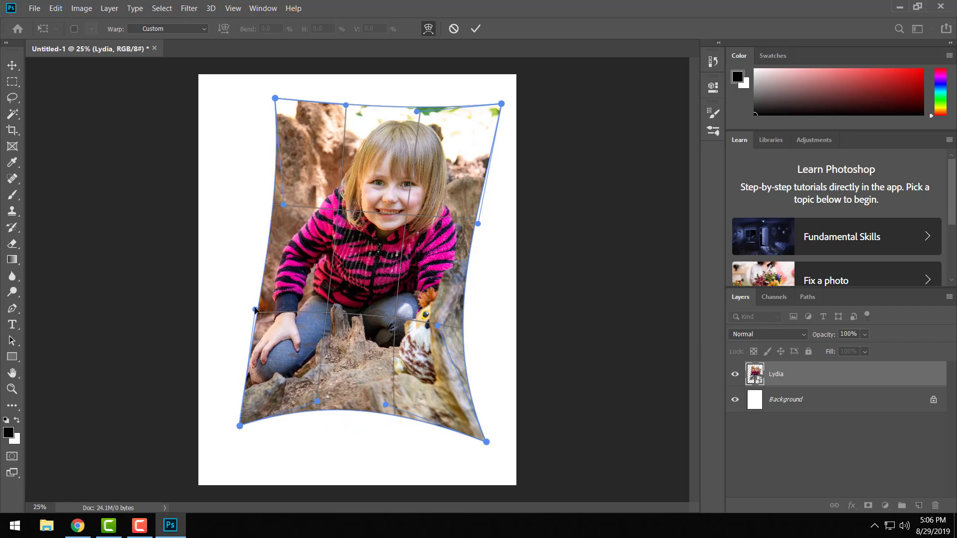
{"action": "left_click_drag", "start_coordinate": [256, 310], "coordinate": [266, 313]}
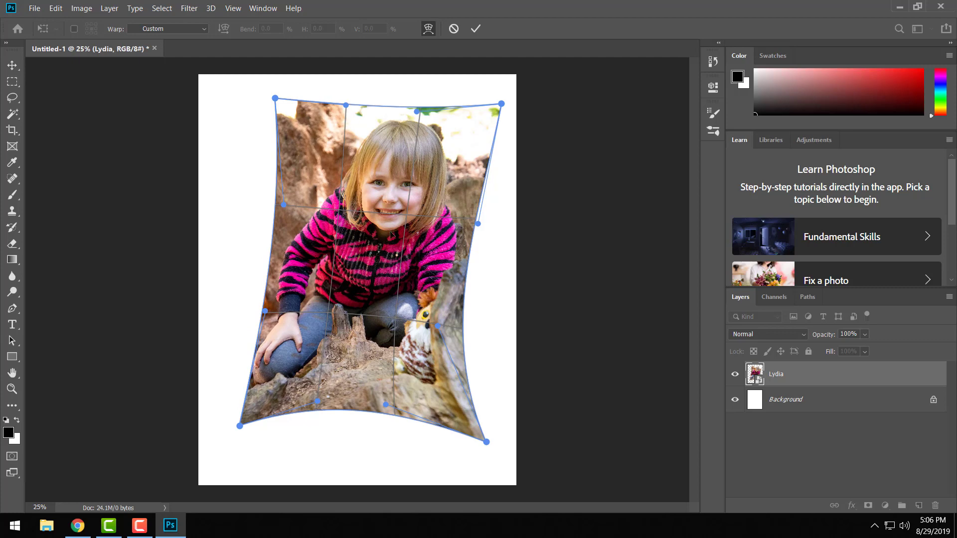
{"action": "mouse_move", "coordinate": [391, 235]}
{"action": "left_mouse_down"}
{"action": "mouse_move", "coordinate": [329, 350]}
{"action": "mouse_move", "coordinate": [343, 311]}
{"action": "mouse_move", "coordinate": [397, 247]}
{"action": "mouse_move", "coordinate": [393, 225]}
{"action": "left_mouse_up"}
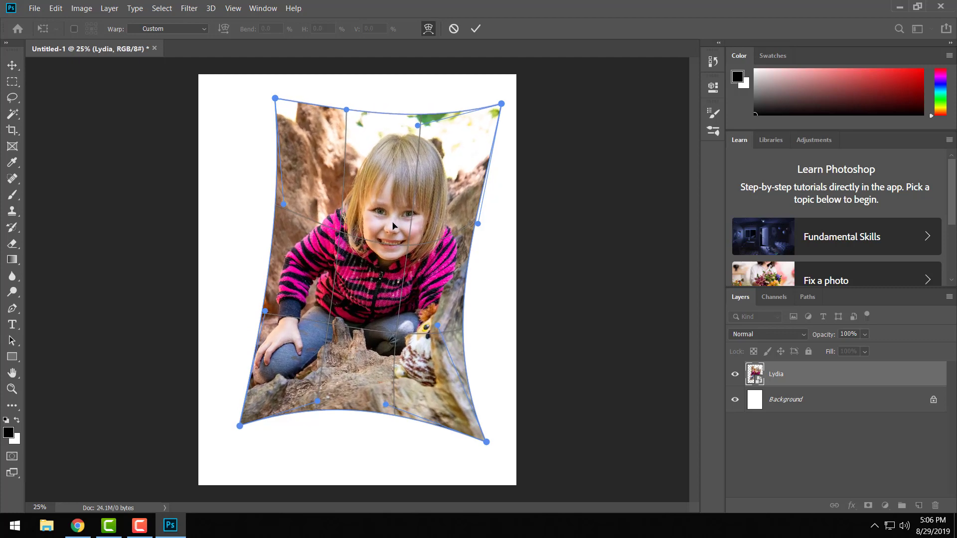
{"action": "left_click", "coordinate": [454, 28]}
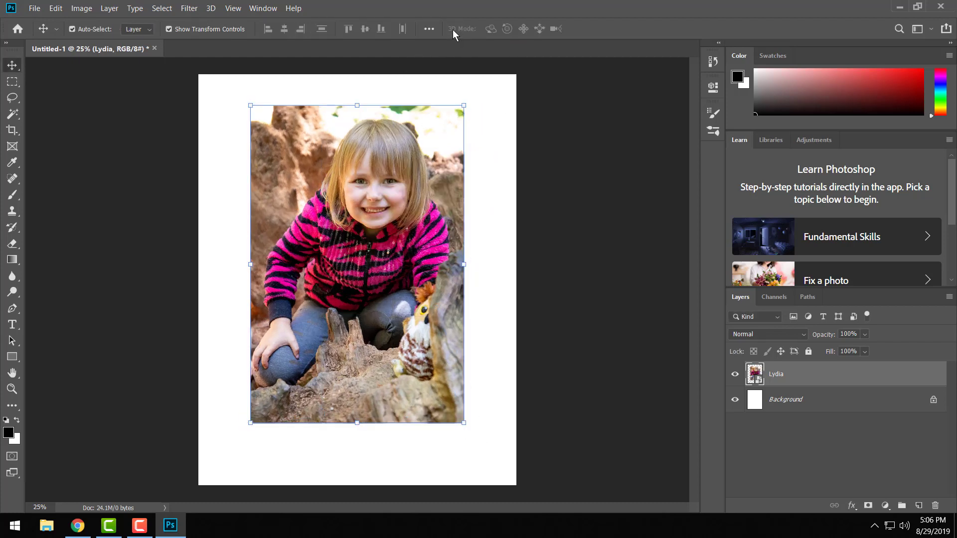
Rotate the photo about 4.8° clockwise, place it slightly right of the page's centre, and apply the transformation.
{"action": "left_click_drag", "start_coordinate": [394, 163], "coordinate": [406, 173]}
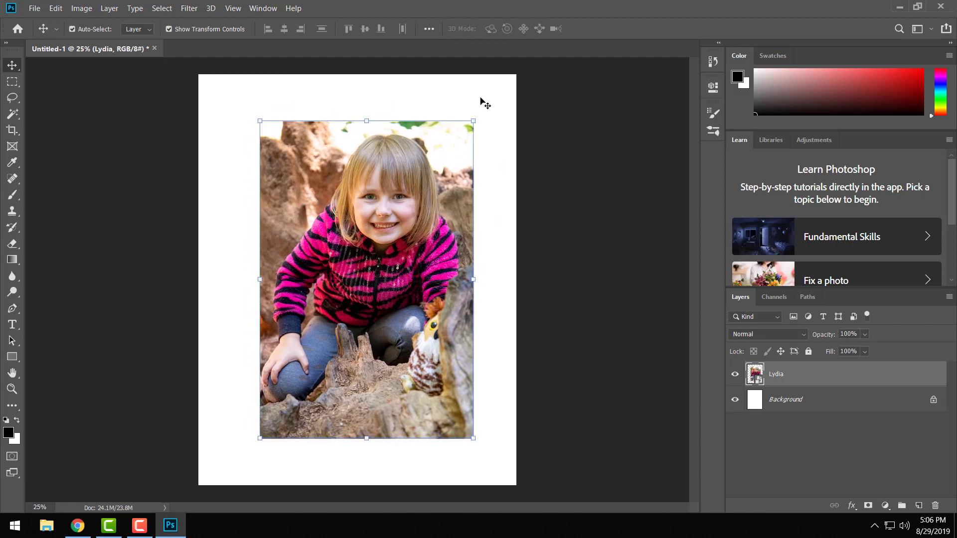
{"action": "left_click", "coordinate": [474, 121]}
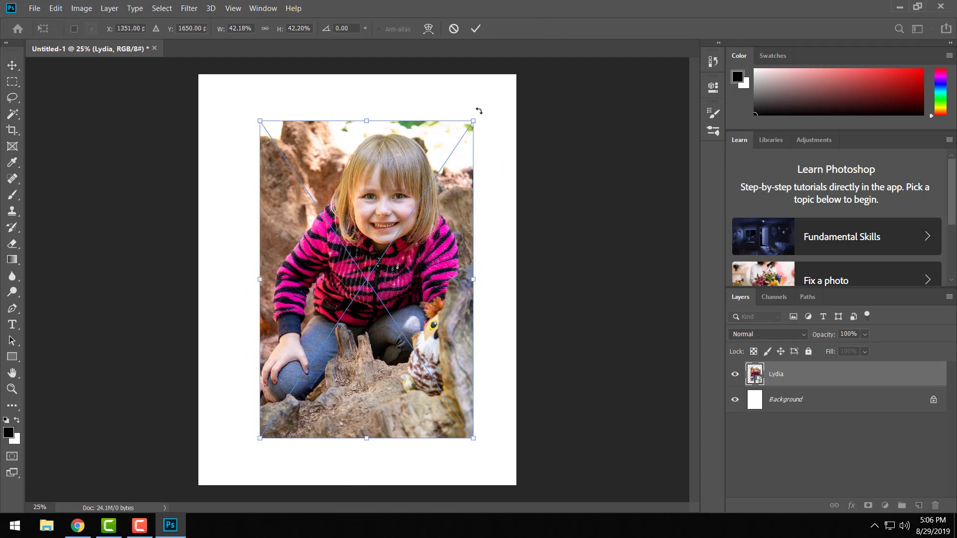
{"action": "left_click_drag", "start_coordinate": [477, 111], "coordinate": [489, 124]}
{"action": "left_click_drag", "start_coordinate": [441, 211], "coordinate": [447, 199]}
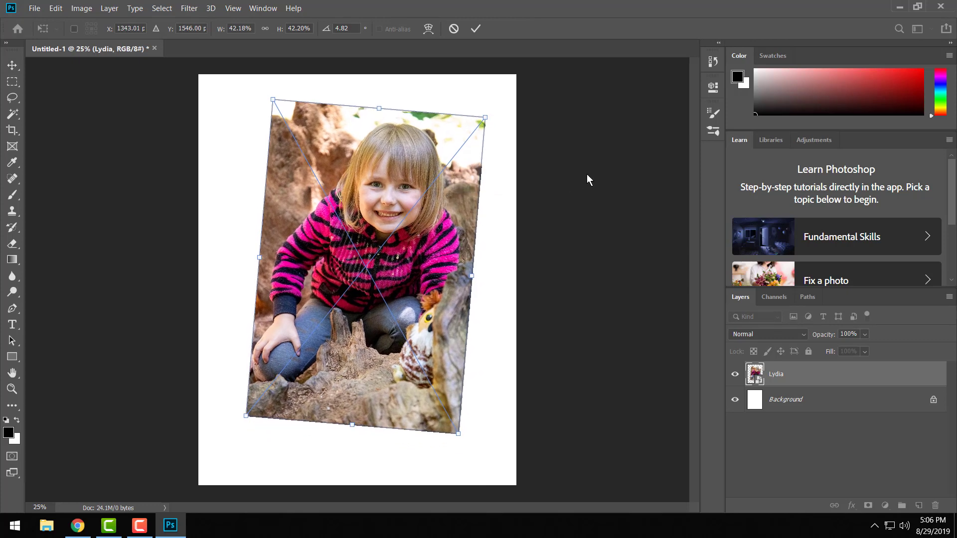
{"action": "key", "text": "Return"}
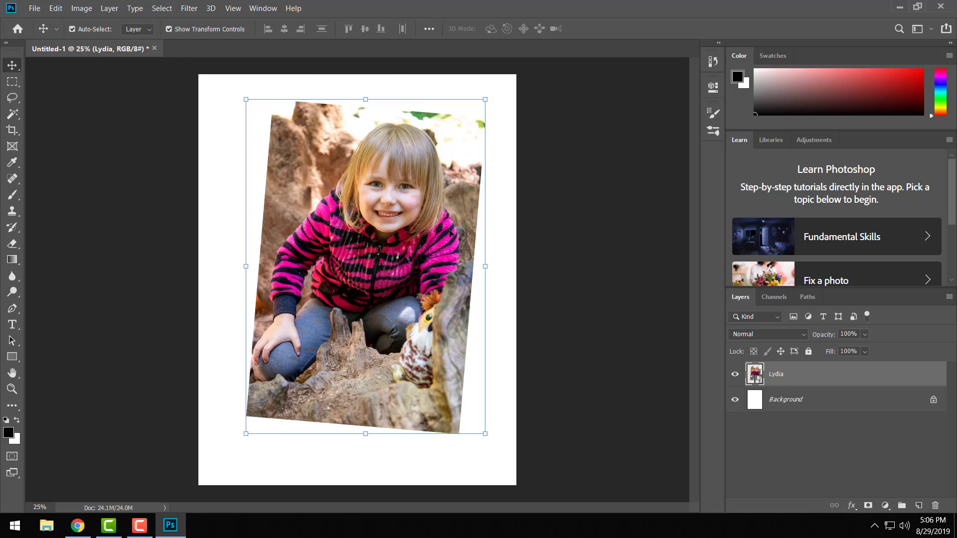
{"action": "left_click_drag", "start_coordinate": [376, 277], "coordinate": [379, 272]}
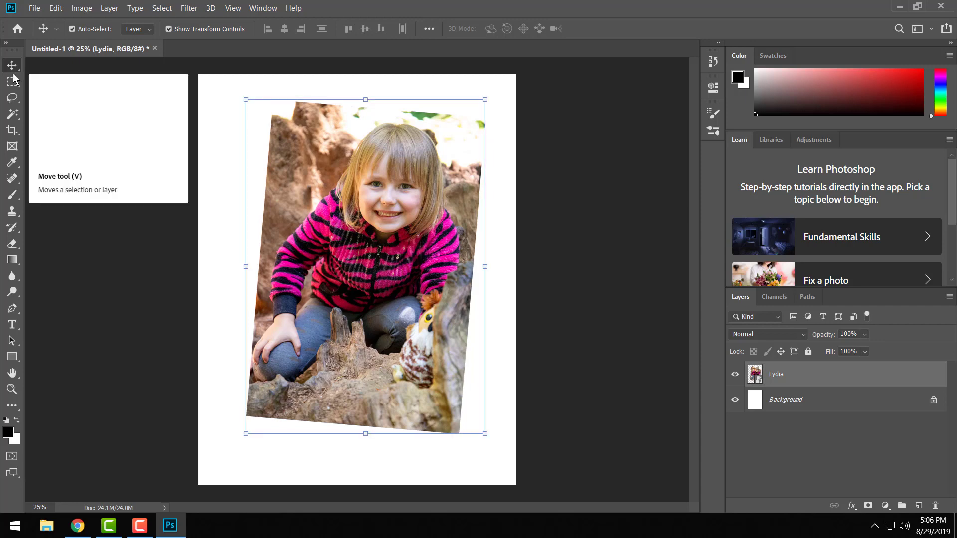
{"action": "left_click", "coordinate": [13, 325]}
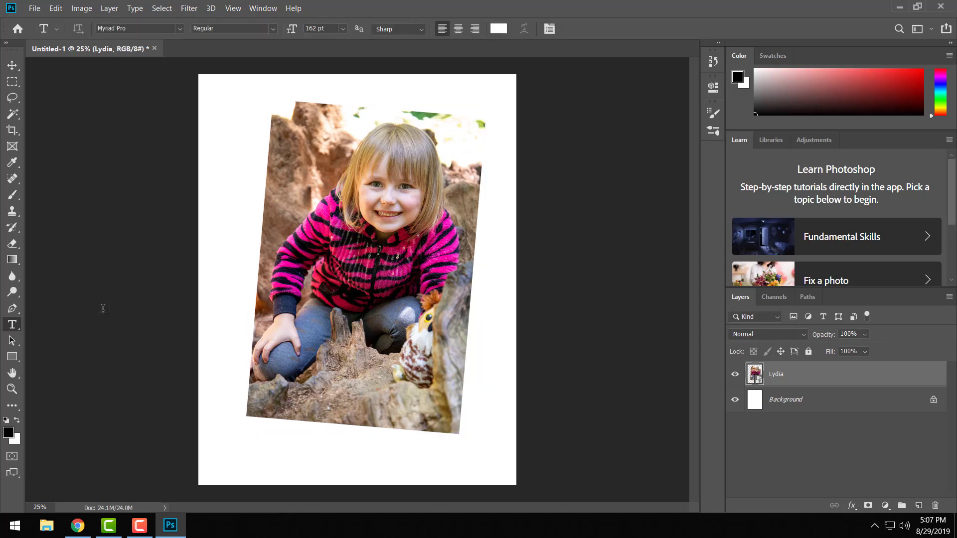
{"action": "left_click", "coordinate": [227, 435]}
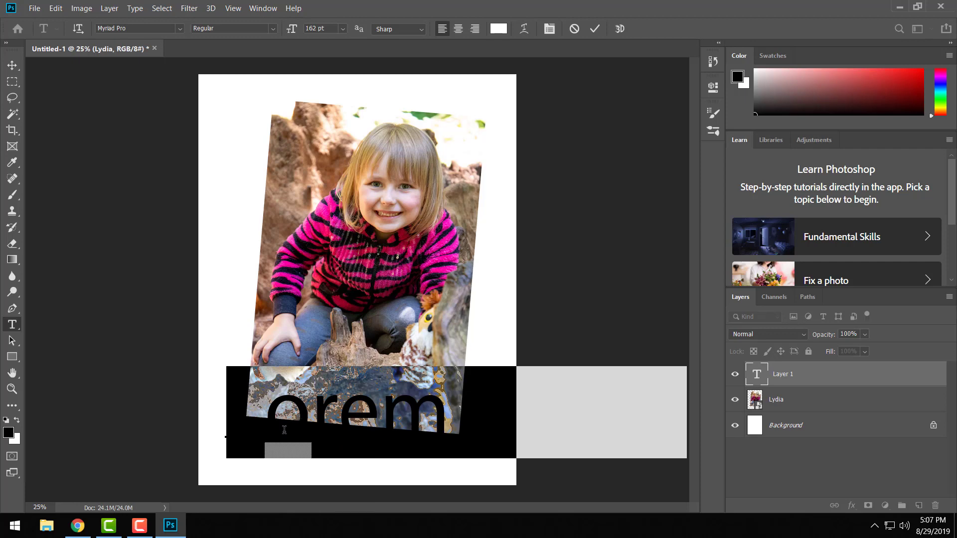
{"action": "left_click", "coordinate": [309, 429]}
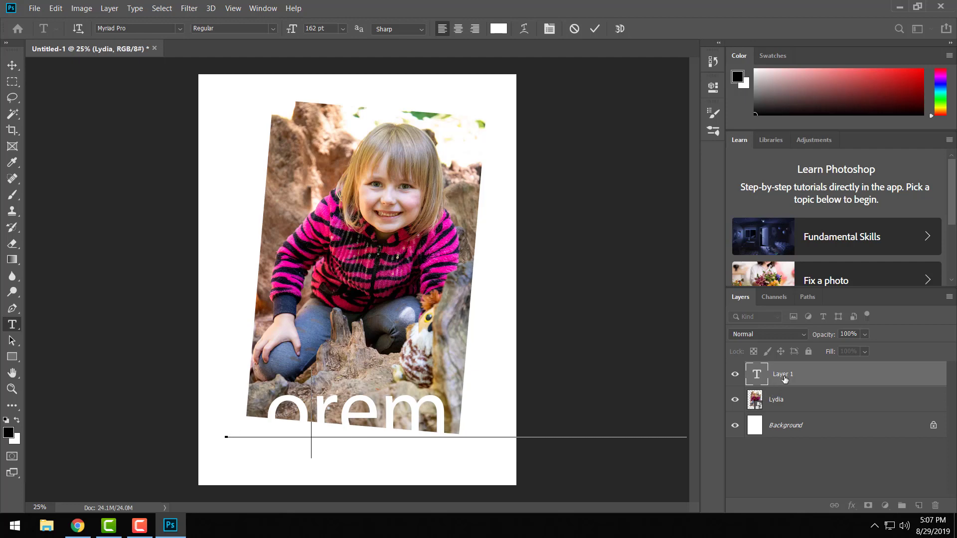
{"action": "key", "text": "Escape"}
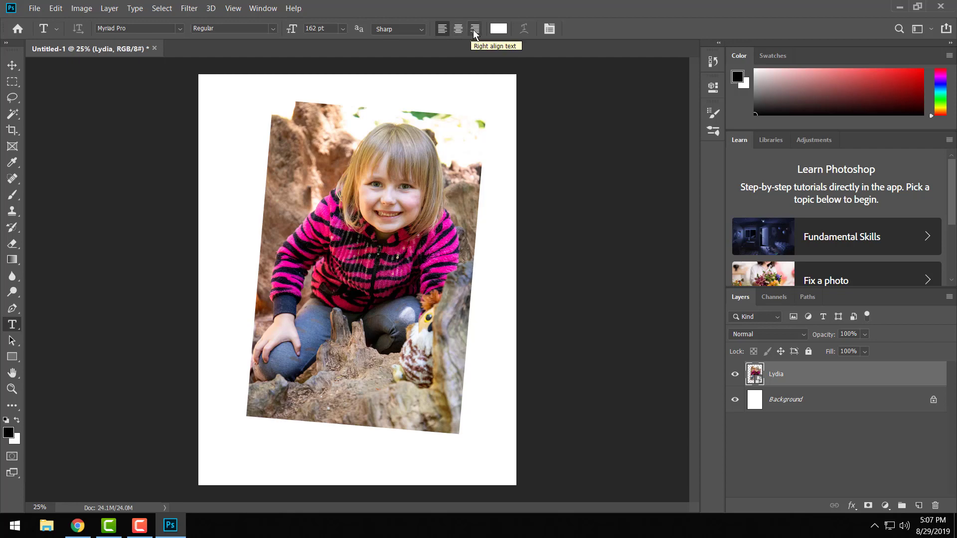
Set the Type tool to black text, 71 pt, in the Myriad Pro font.
{"action": "left_click", "coordinate": [498, 29]}
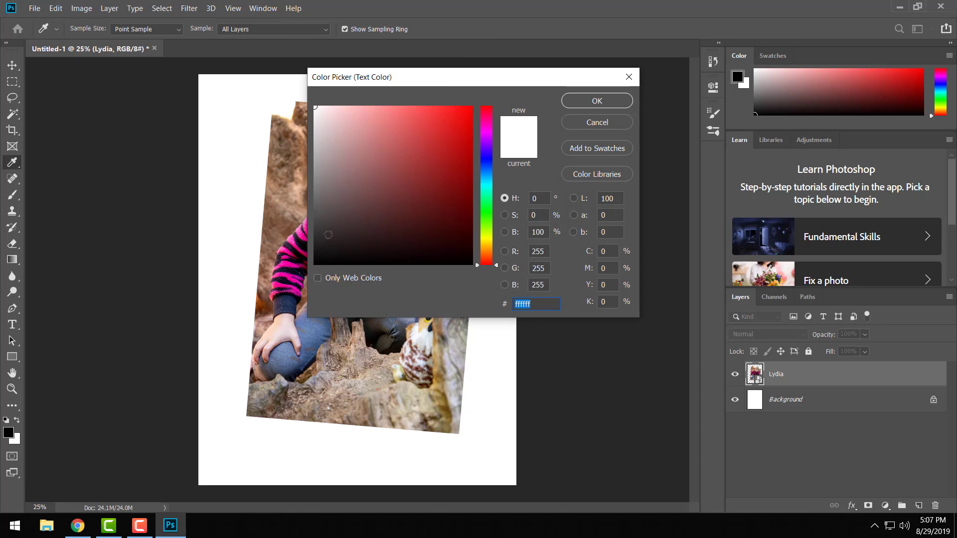
{"action": "left_click_drag", "start_coordinate": [323, 256], "coordinate": [299, 277]}
{"action": "left_click", "coordinate": [586, 101]}
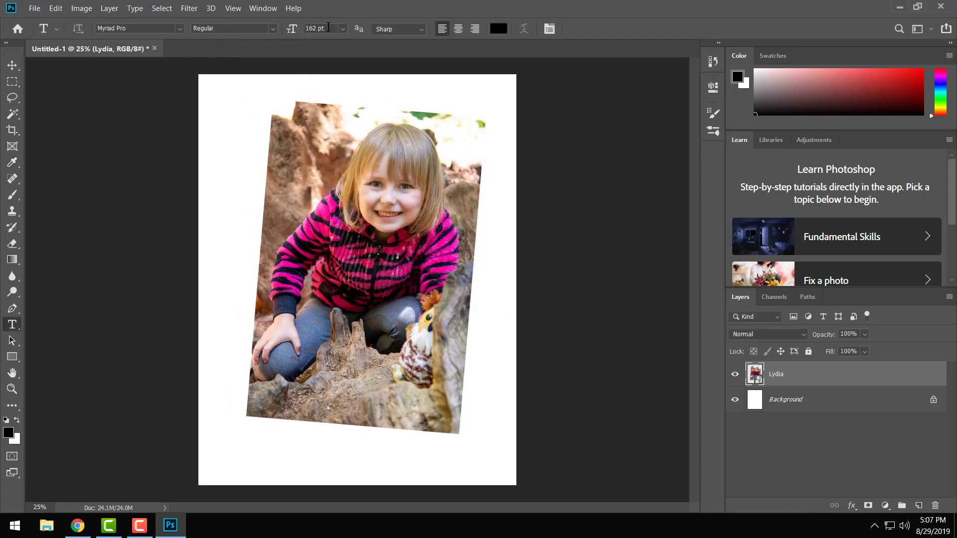
{"action": "left_click", "coordinate": [342, 29]}
{"action": "mouse_move", "coordinate": [292, 31]}
{"action": "left_mouse_down"}
{"action": "mouse_move", "coordinate": [283, 32]}
{"action": "mouse_move", "coordinate": [292, 32]}
{"action": "left_mouse_up"}
{"action": "left_click", "coordinate": [180, 29]}
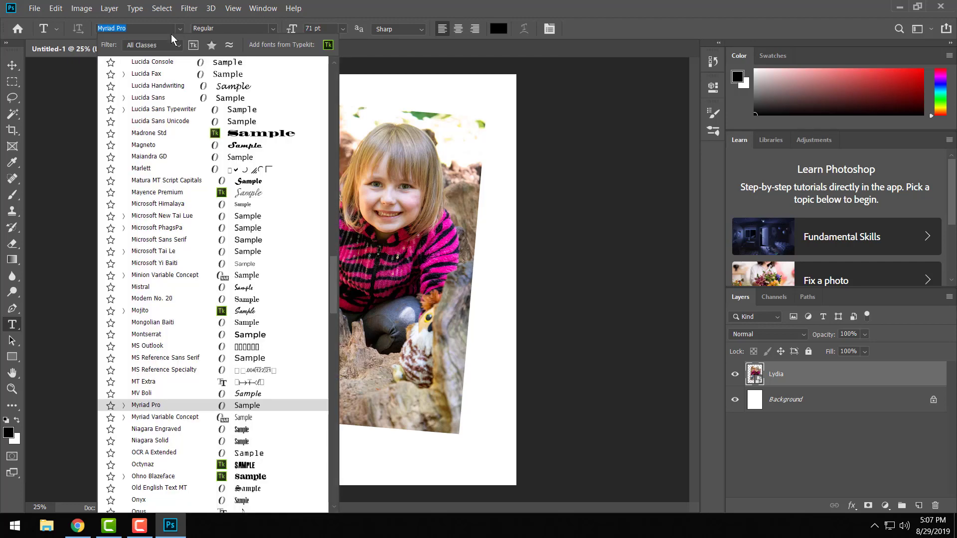
{"action": "left_click", "coordinate": [222, 408]}
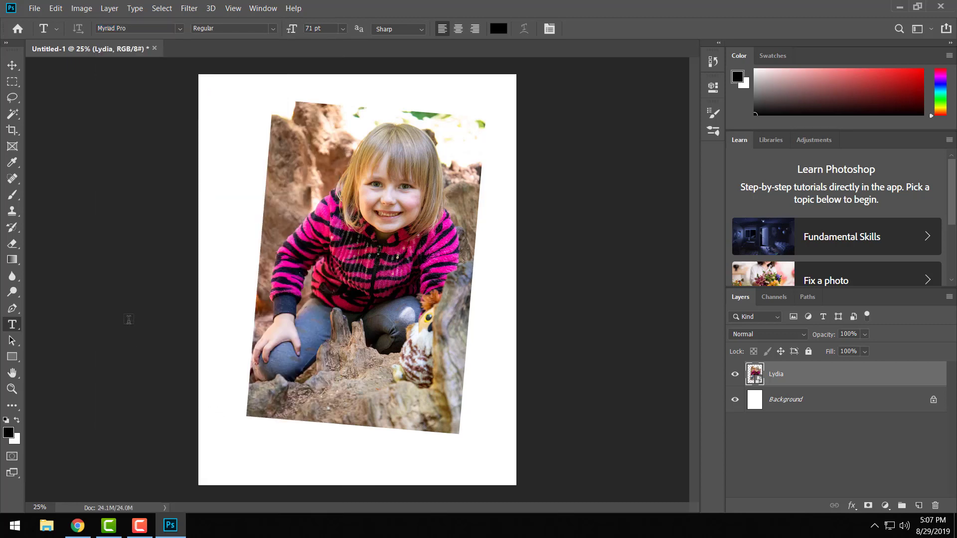
Add a line of text with the child's first name at the lower-left corner of the photo.
{"action": "left_click", "coordinate": [218, 439]}
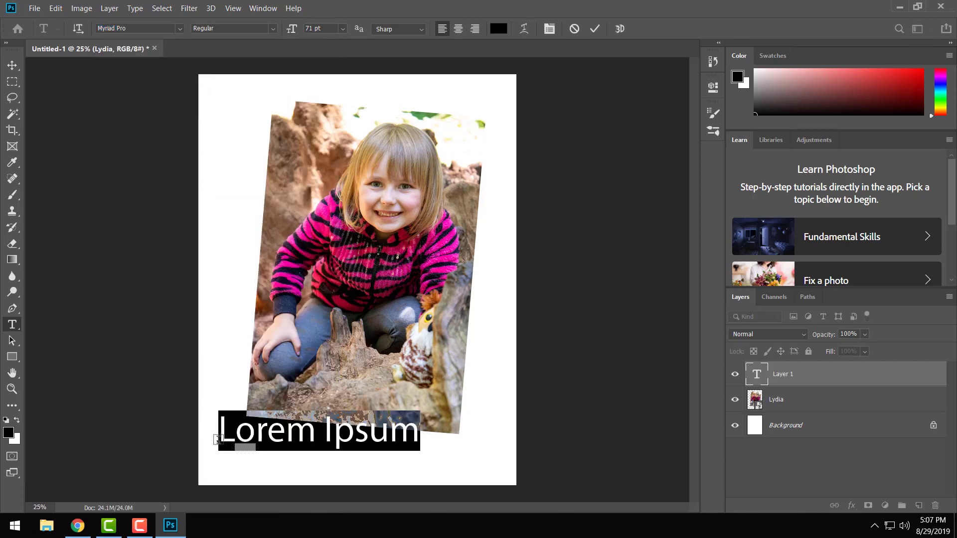
{"action": "type", "text": "L"}
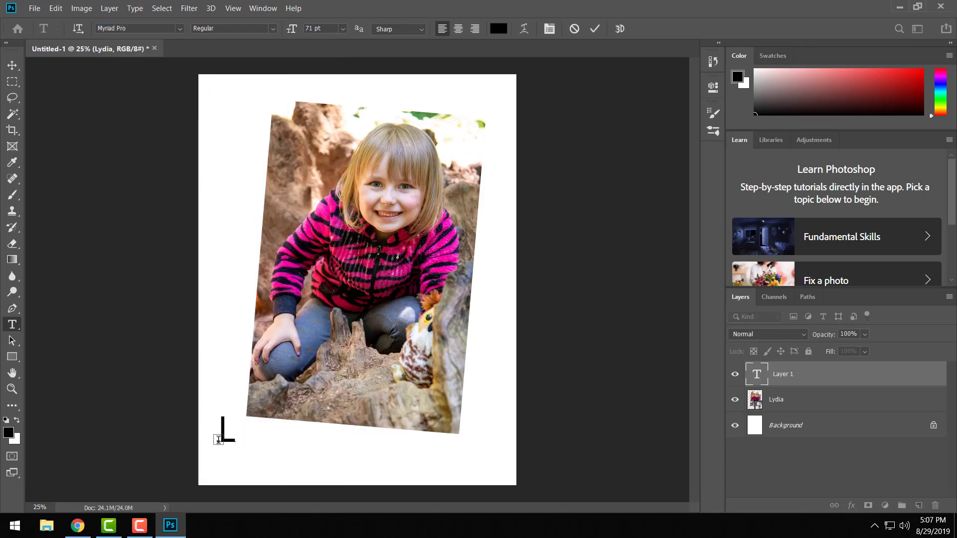
{"action": "type", "text": "ydia"}
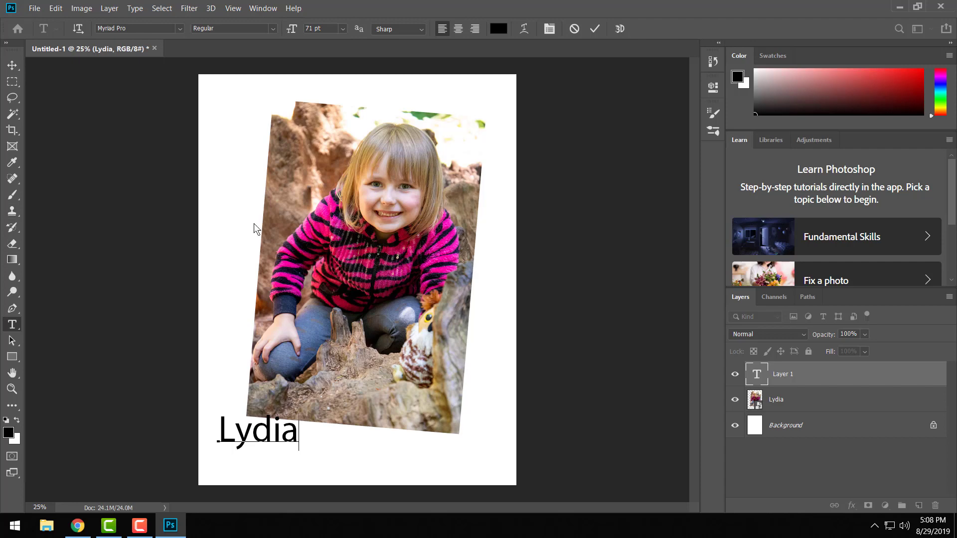
Enlarge the name text to 104 pt and move it slightly down into the white area below the photo.
{"action": "left_click_drag", "start_coordinate": [296, 438], "coordinate": [209, 439]}
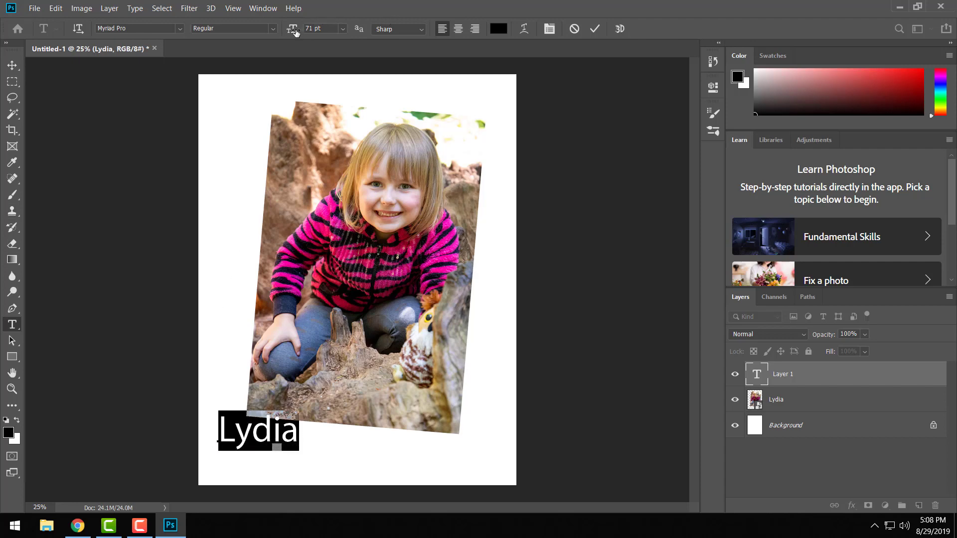
{"action": "left_click_drag", "start_coordinate": [293, 29], "coordinate": [314, 30]}
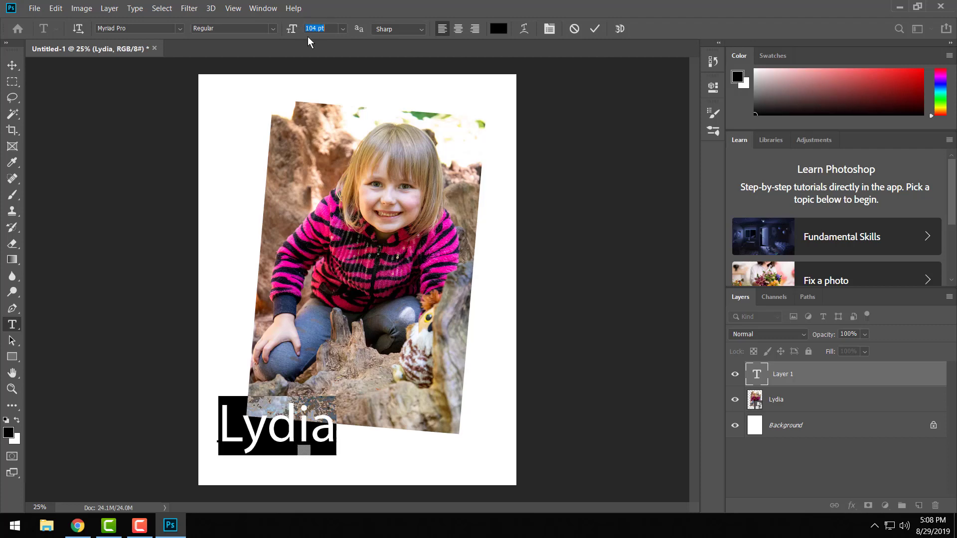
{"action": "left_click", "coordinate": [11, 67]}
{"action": "left_click_drag", "start_coordinate": [259, 433], "coordinate": [258, 453]}
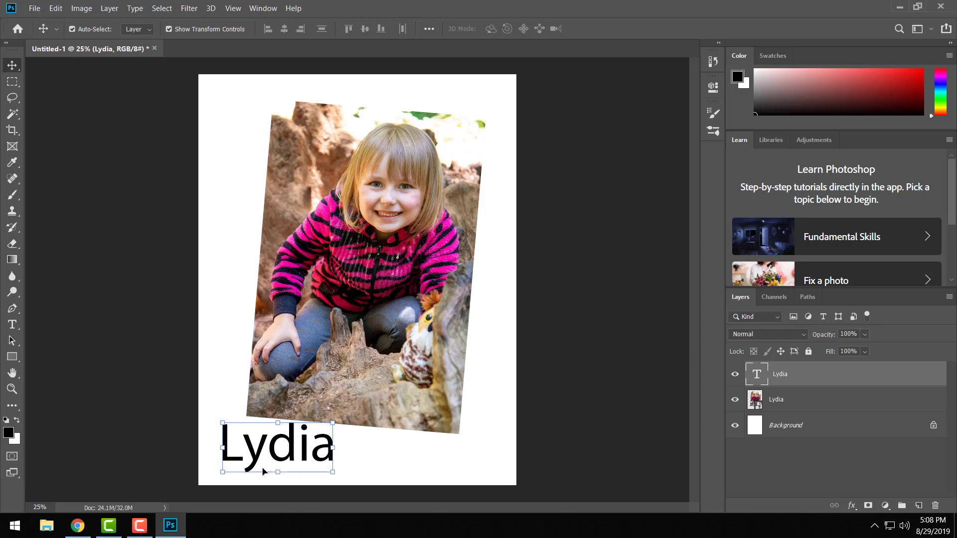
Switch to full screen mode with the menu bar and reset the Essentials workspace.
{"action": "key", "text": "a"}
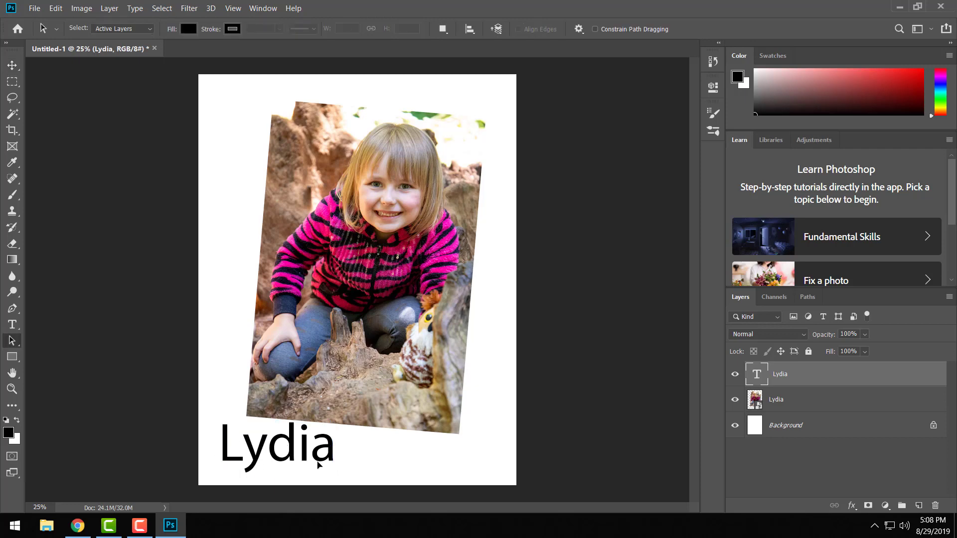
{"action": "key", "text": "f"}
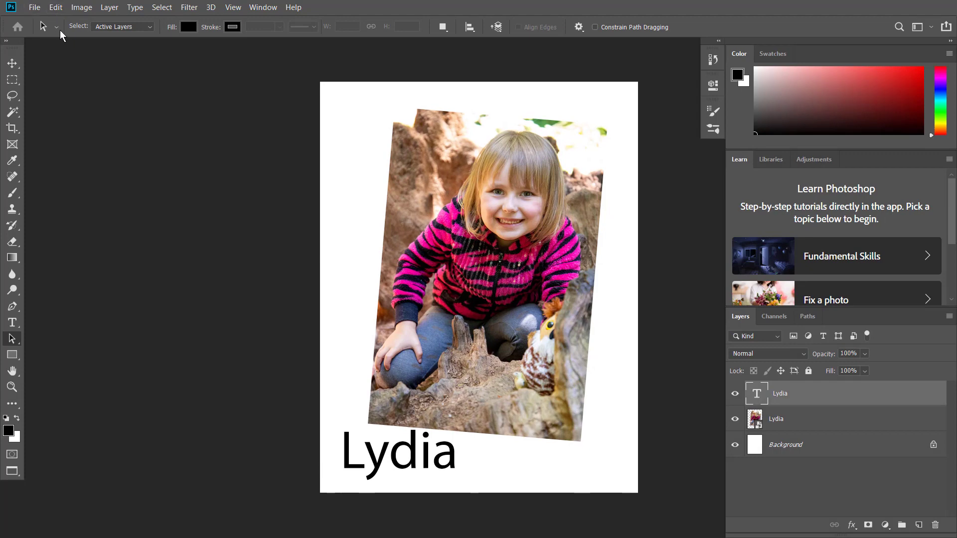
{"action": "key", "text": "c"}
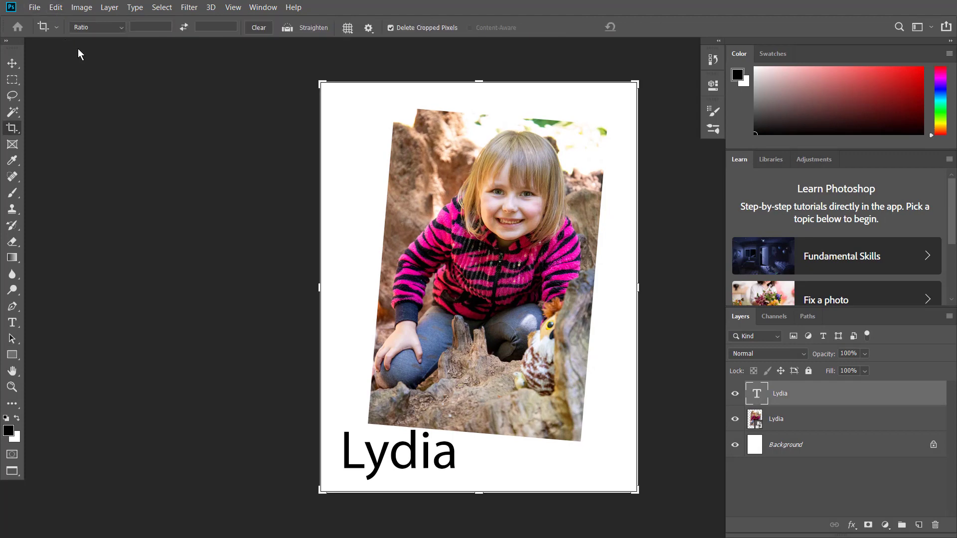
{"action": "left_click", "coordinate": [231, 8]}
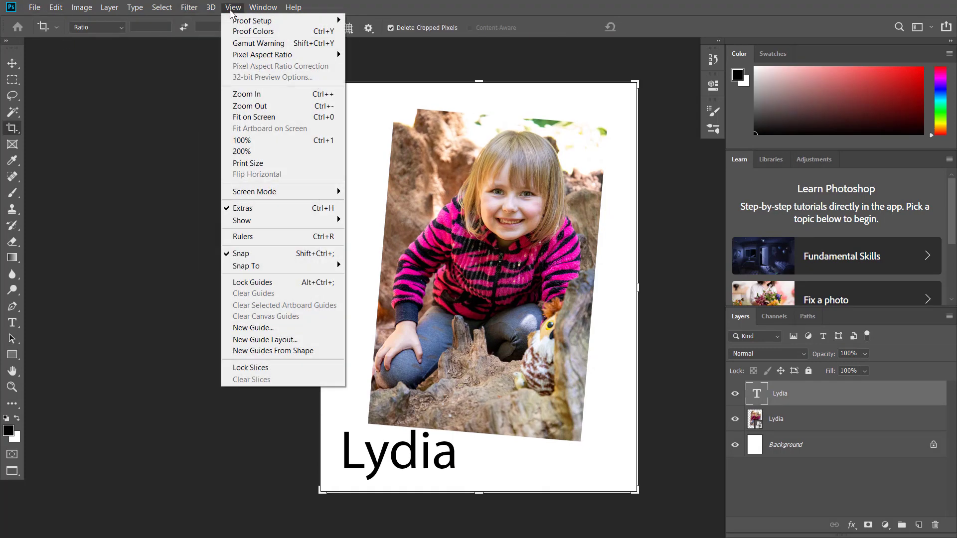
{"action": "mouse_move", "coordinate": [260, 12]}
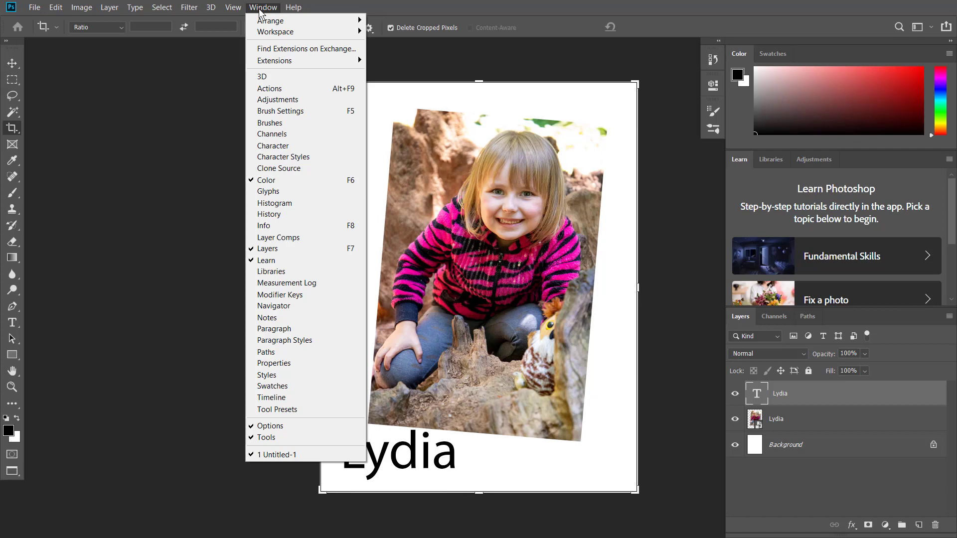
{"action": "mouse_move", "coordinate": [266, 33]}
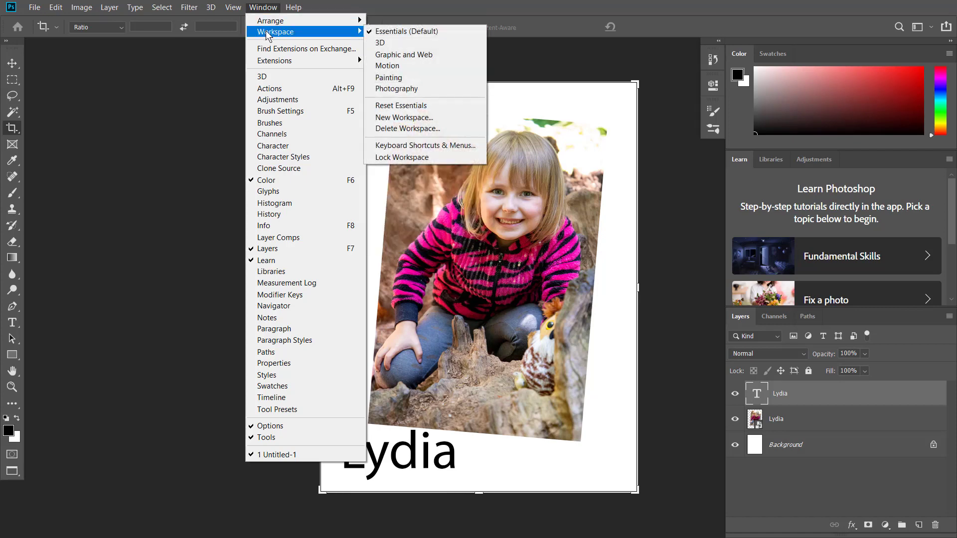
{"action": "left_click", "coordinate": [408, 107]}
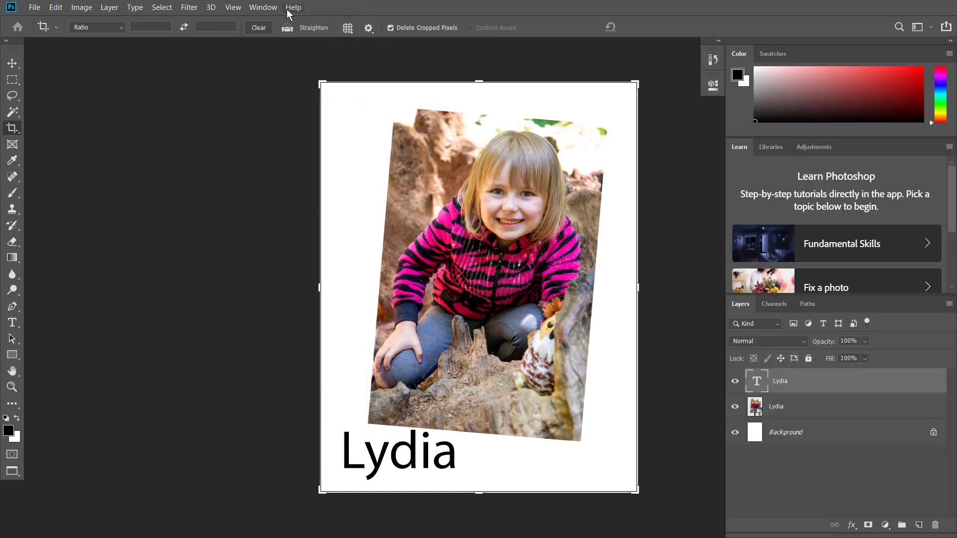
Leave the Crop tool without cropping the page and return to the Move tool.
{"action": "left_click", "coordinate": [264, 8]}
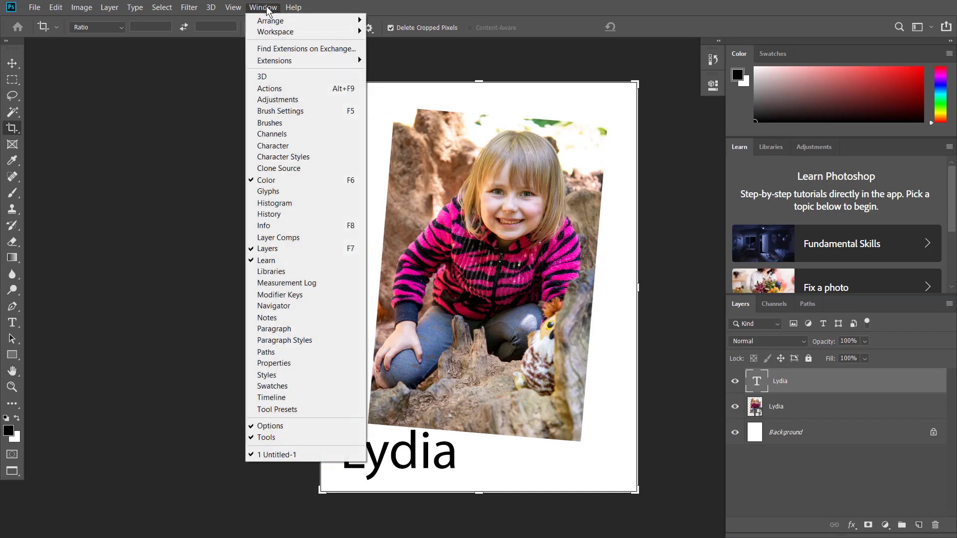
{"action": "left_click", "coordinate": [269, 9]}
{"action": "left_click", "coordinate": [345, 400]}
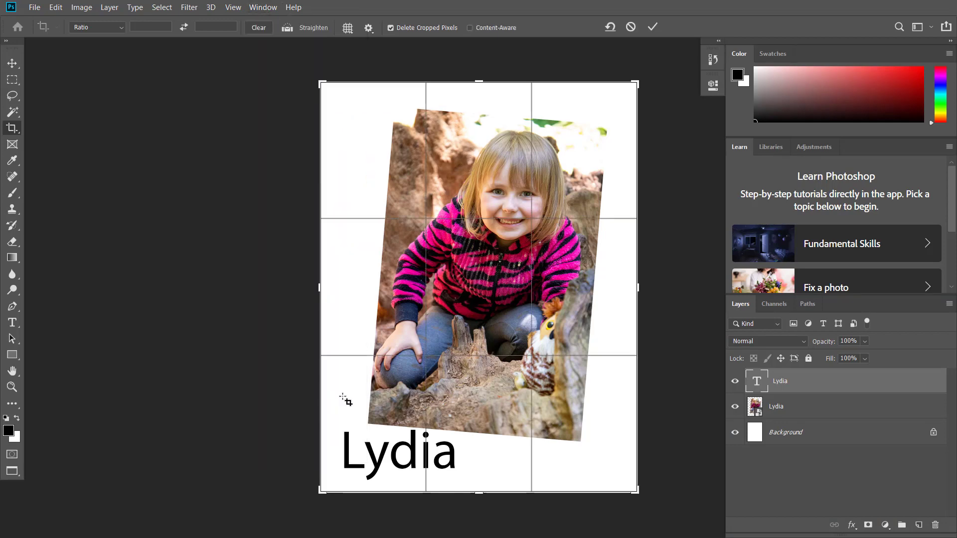
{"action": "left_click", "coordinate": [12, 63]}
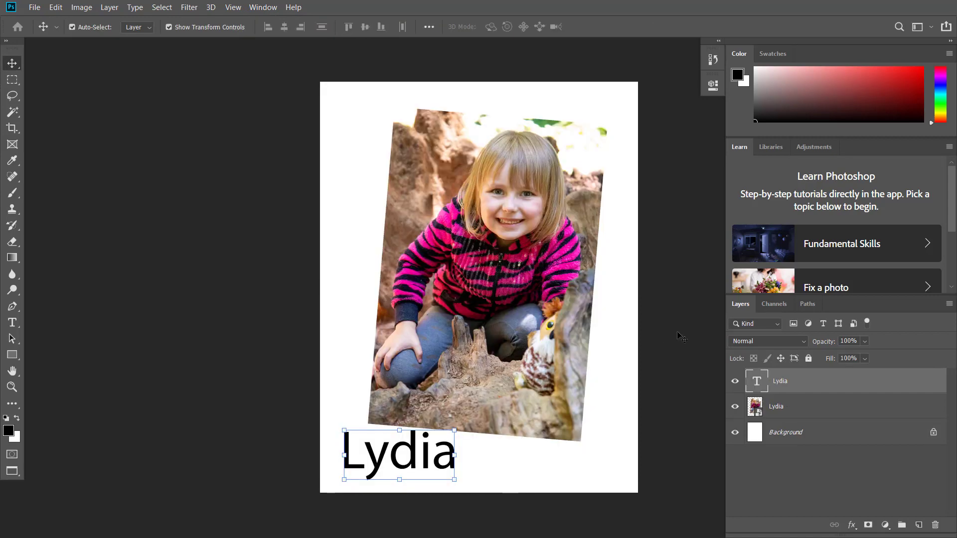
{"action": "left_click", "coordinate": [271, 9]}
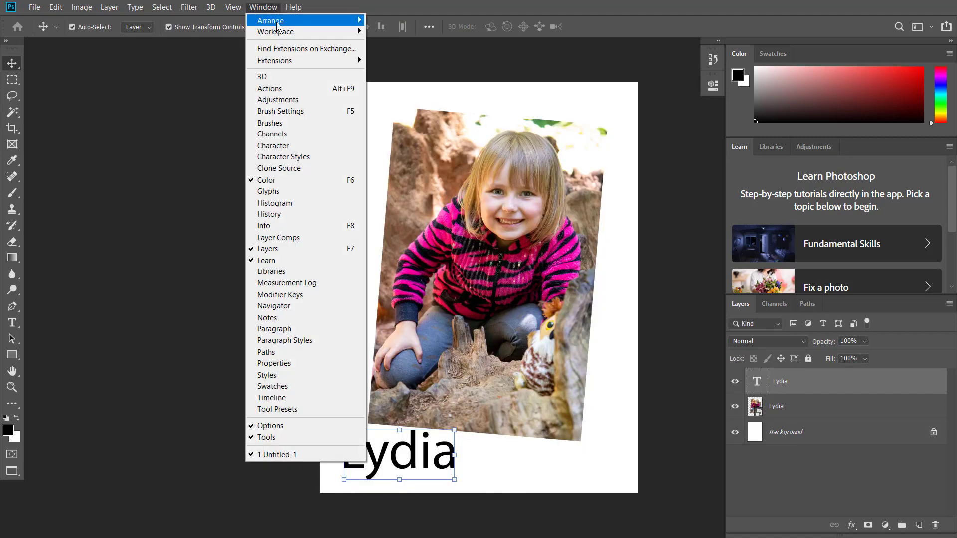
{"action": "mouse_move", "coordinate": [277, 33]}
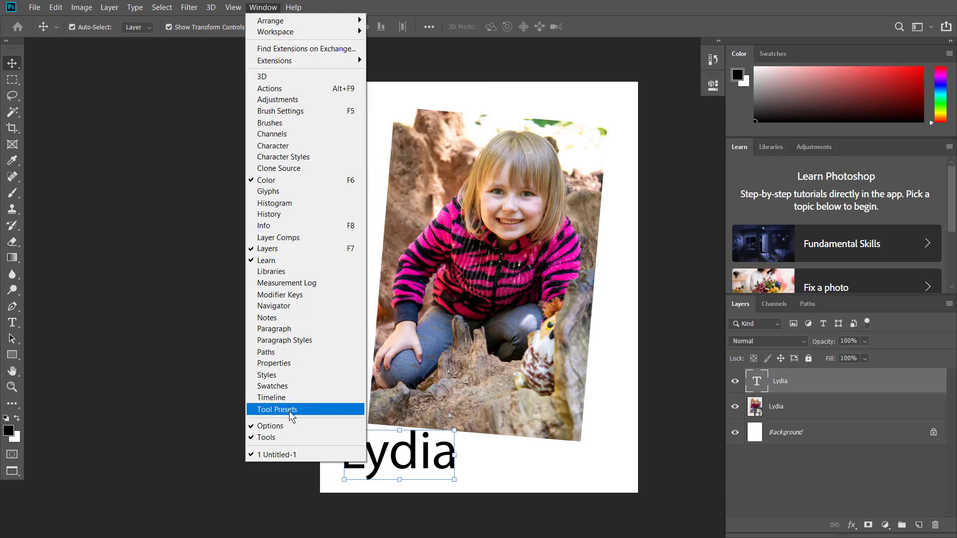
{"action": "left_click", "coordinate": [509, 6]}
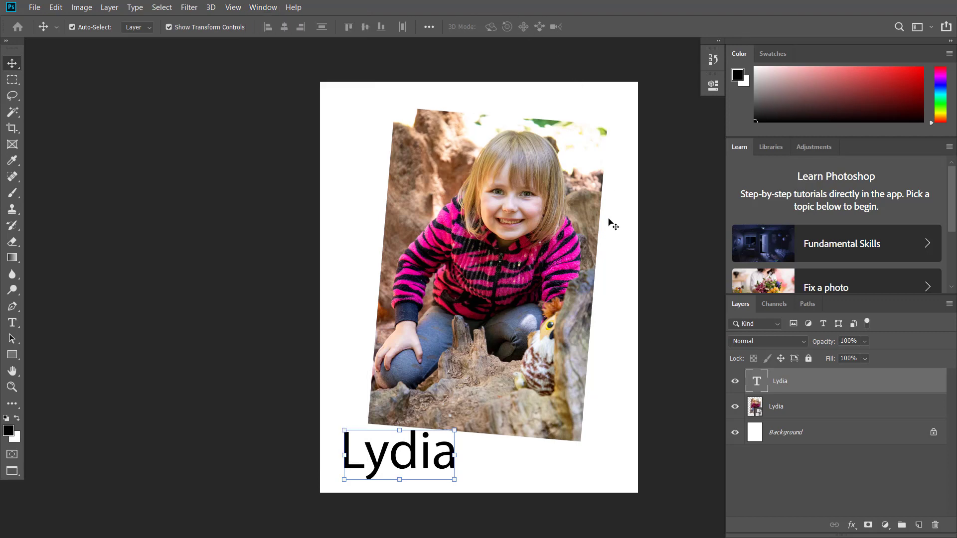
{"action": "scroll", "coordinate": [561, 223], "scroll_direction": "right", "scroll_amount": 4}
{"action": "scroll", "coordinate": [502, 227], "scroll_direction": "right", "scroll_amount": 3}
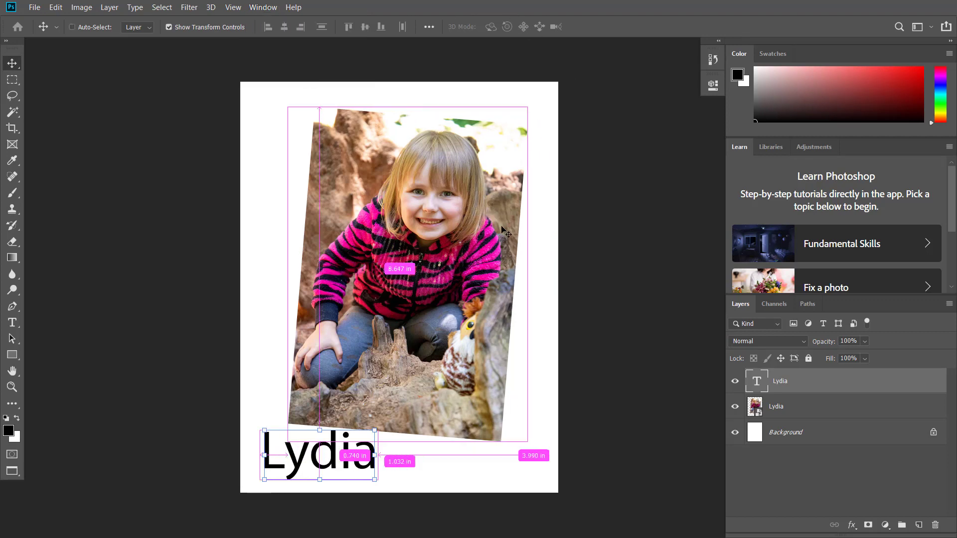
{"action": "scroll", "coordinate": [508, 227], "scroll_direction": "down", "scroll_amount": 3}
{"action": "scroll", "coordinate": [509, 226], "scroll_direction": "up", "scroll_amount": 4}
{"action": "scroll", "coordinate": [508, 227], "scroll_direction": "up", "scroll_amount": 1}
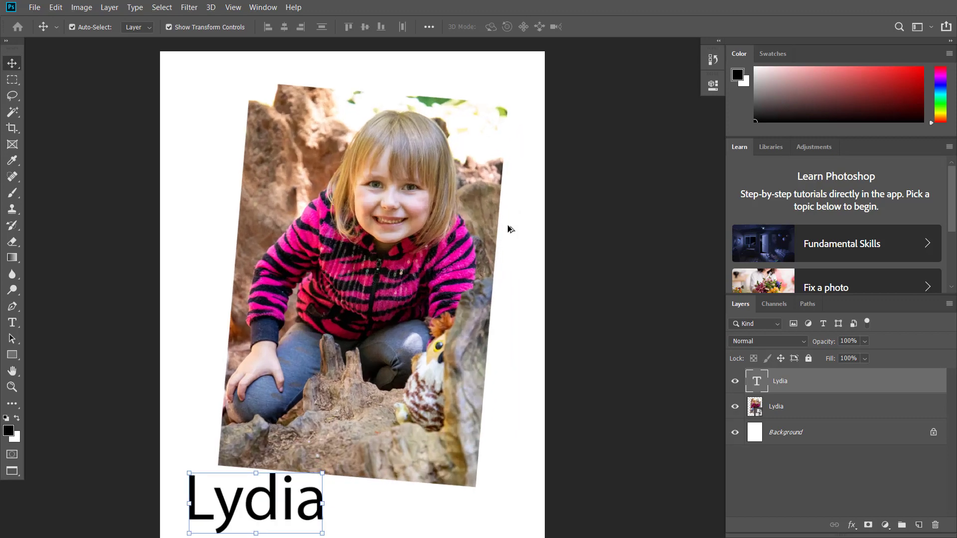
{"action": "scroll", "coordinate": [507, 226], "scroll_direction": "down", "scroll_amount": 1}
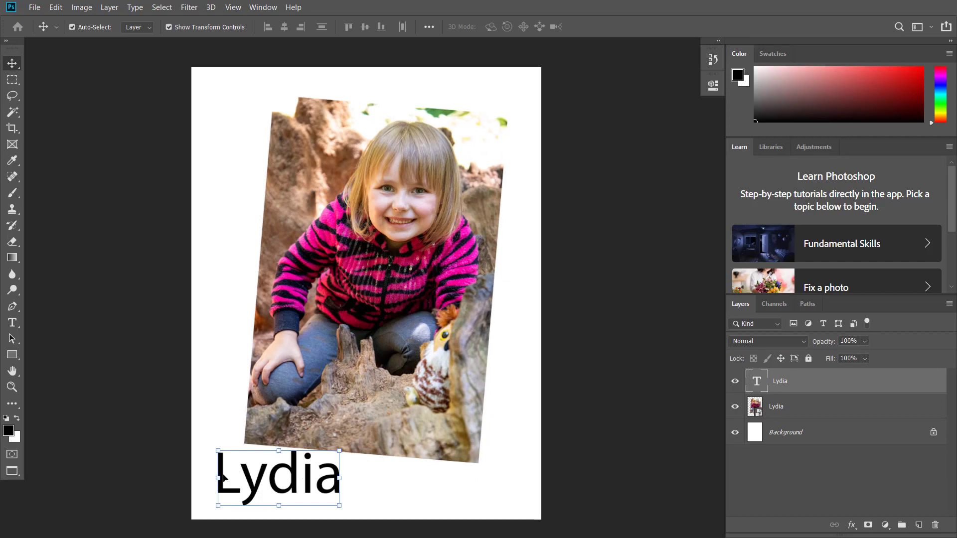
Recolor the name text with the bright pink f90198 sampled from the child's jacket.
{"action": "double_click", "coordinate": [292, 463]}
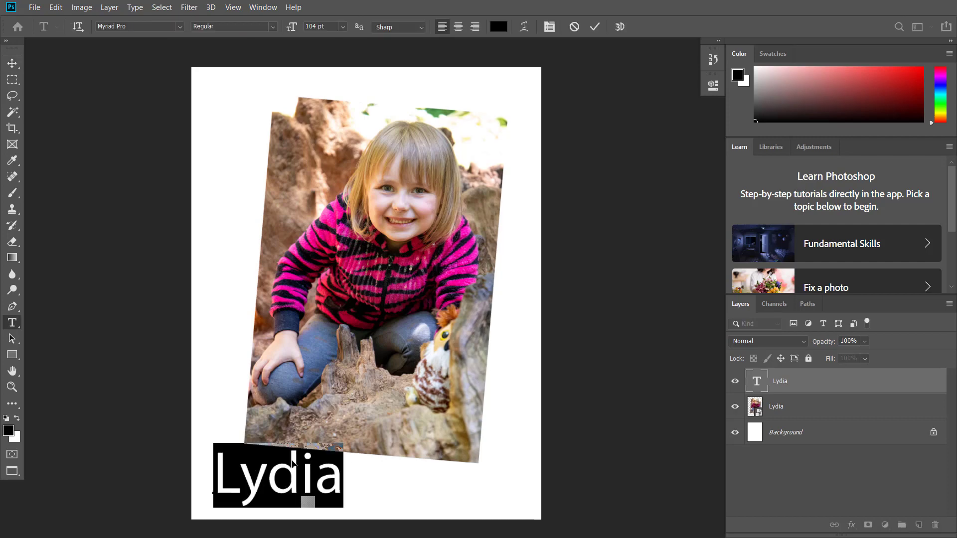
{"action": "left_click", "coordinate": [305, 477]}
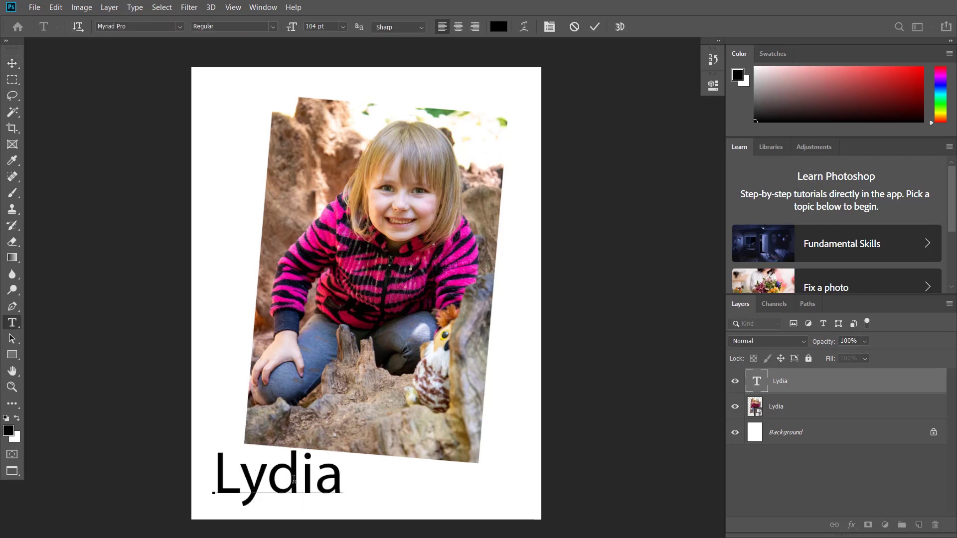
{"action": "key", "text": "Left"}
{"action": "key", "text": "Left"}
{"action": "key", "text": "Right"}
{"action": "key", "text": "Right"}
{"action": "key", "text": "Right"}
{"action": "key", "text": "Right"}
{"action": "key", "text": "Right"}
{"action": "left_click_drag", "start_coordinate": [342, 474], "coordinate": [222, 473]}
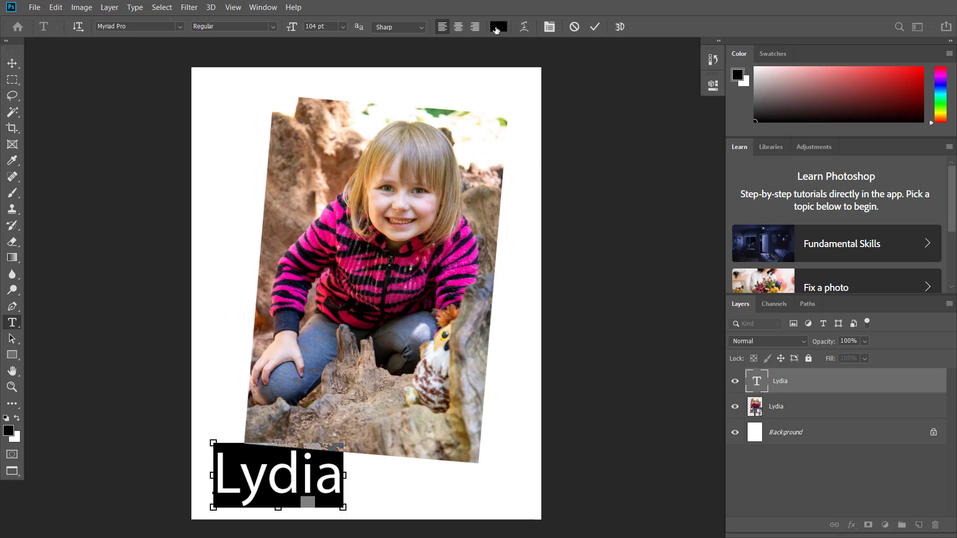
{"action": "left_click", "coordinate": [497, 27]}
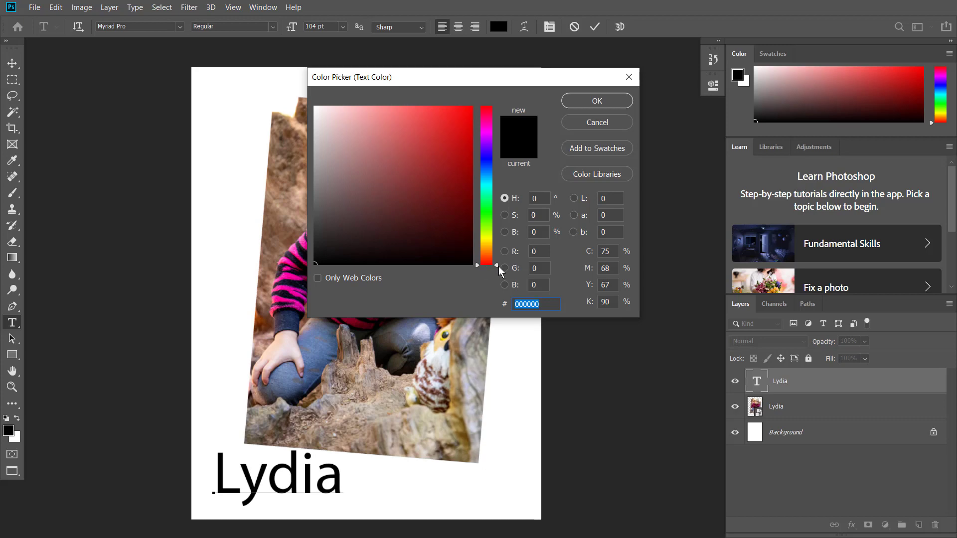
{"action": "mouse_move", "coordinate": [497, 261]}
{"action": "left_mouse_down"}
{"action": "mouse_move", "coordinate": [496, 111]}
{"action": "mouse_move", "coordinate": [496, 269]}
{"action": "left_mouse_up"}
{"action": "left_click_drag", "start_coordinate": [406, 78], "coordinate": [620, 73]}
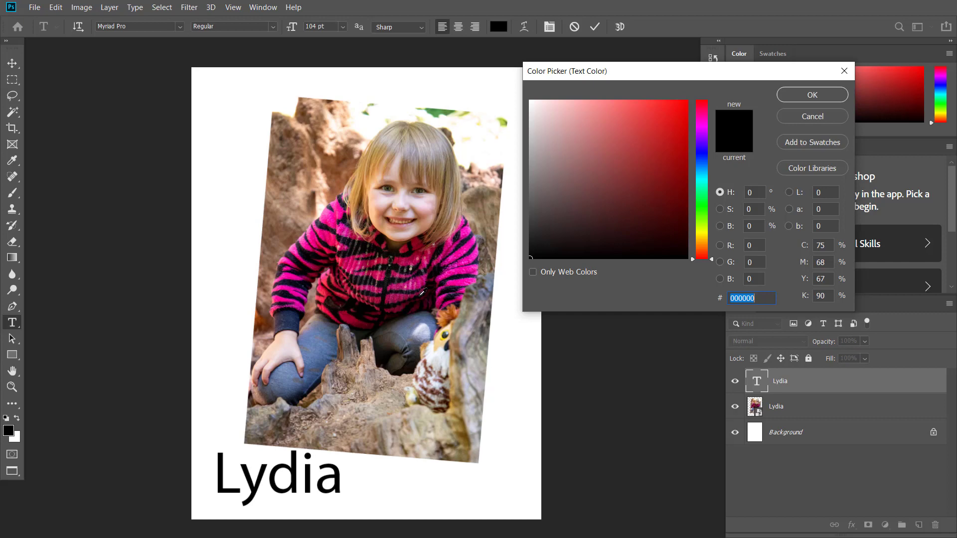
{"action": "left_click", "coordinate": [420, 278]}
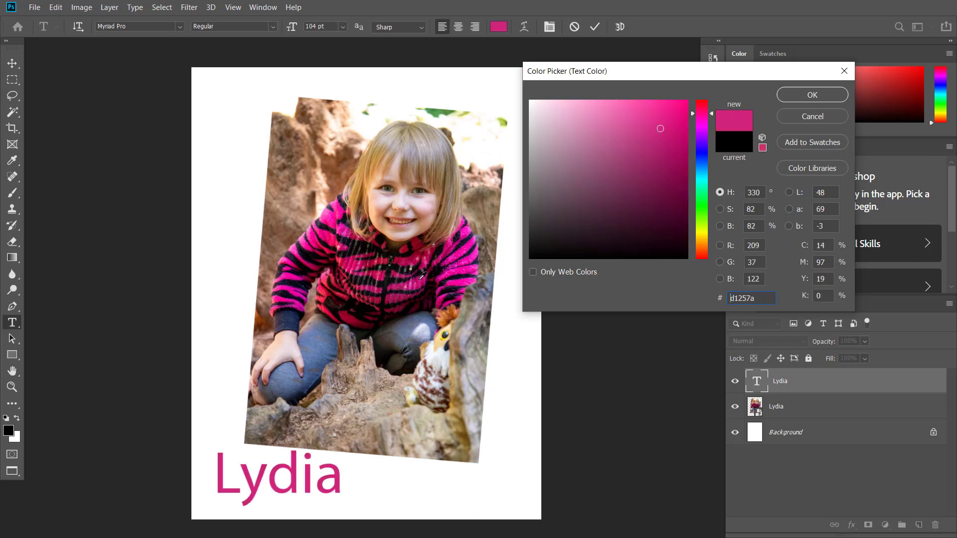
{"action": "left_click", "coordinate": [336, 214]}
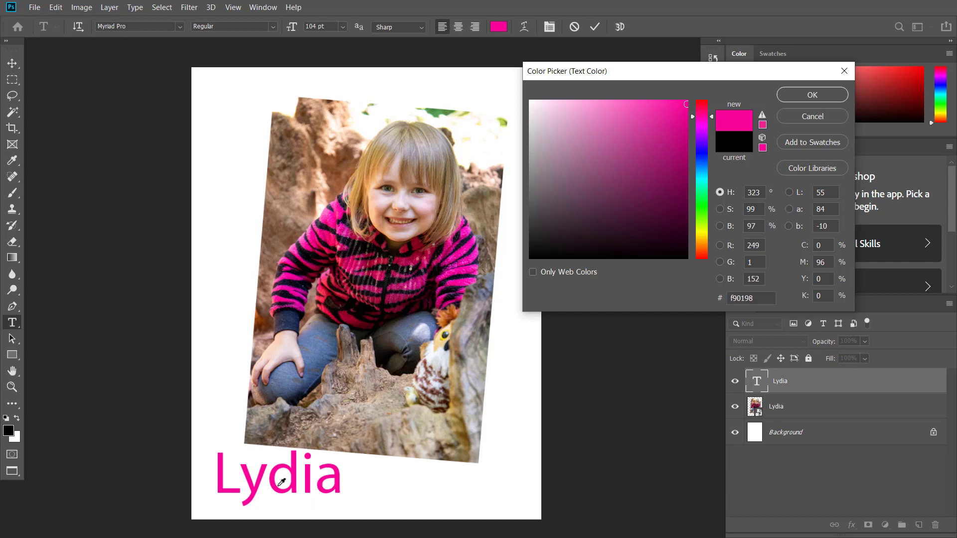
{"action": "left_click", "coordinate": [810, 96]}
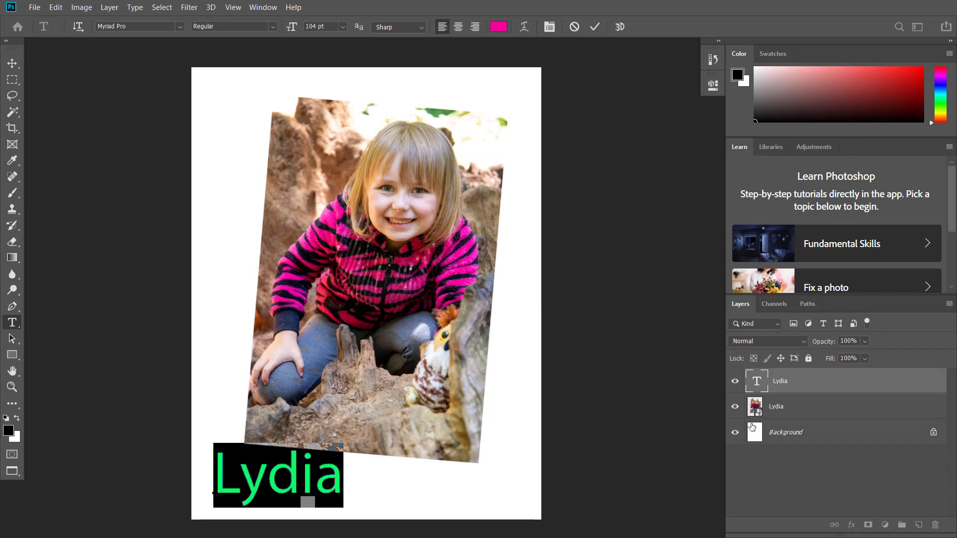
Draw a rectangle shape about 2297 by 2935 px over most of the page, above the name text layer.
{"action": "left_click", "coordinate": [775, 409]}
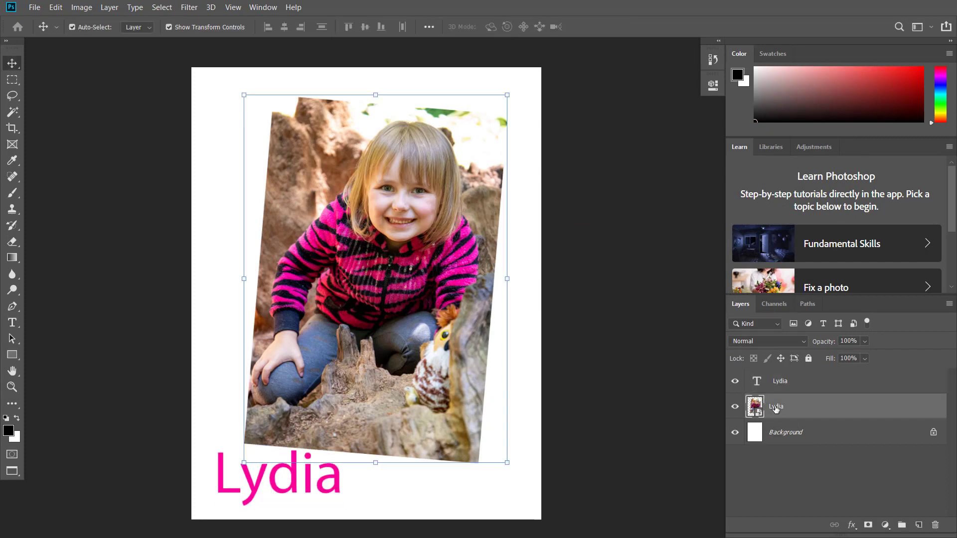
{"action": "left_click", "coordinate": [778, 436]}
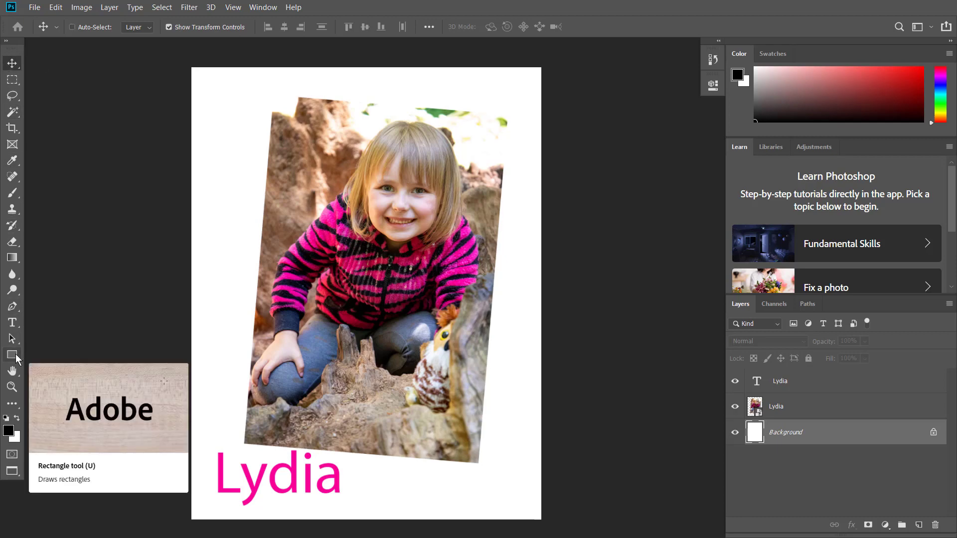
{"action": "key", "text": "ctrl"}
{"action": "key", "text": "ctrl"}
{"action": "key", "text": "ctrl"}
{"action": "key", "text": "ctrl"}
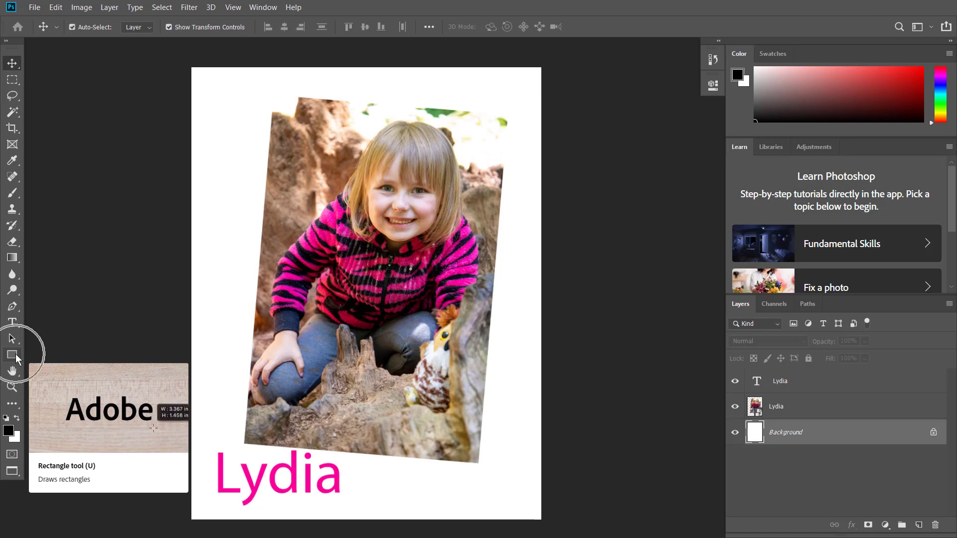
{"action": "left_click", "coordinate": [12, 355]}
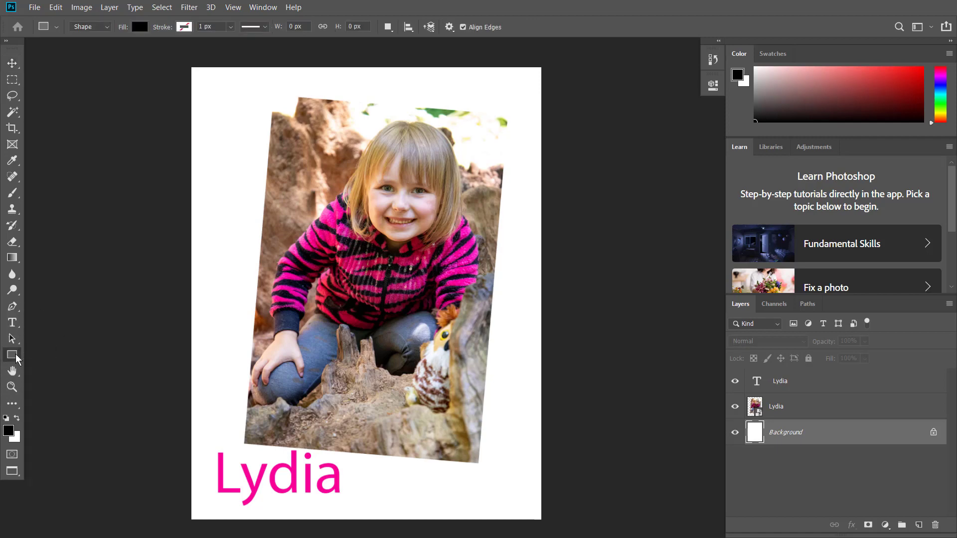
{"action": "right_click", "coordinate": [15, 358]}
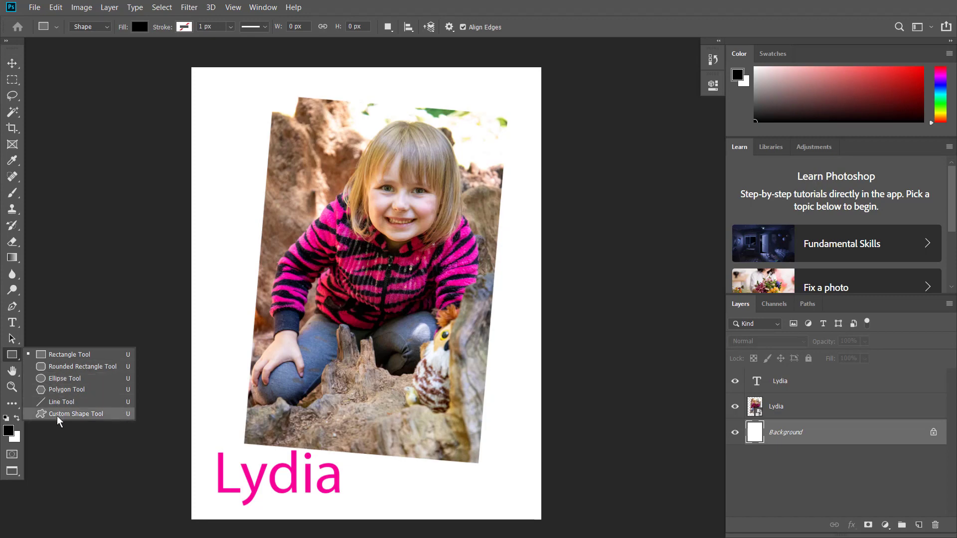
{"action": "left_click", "coordinate": [57, 354]}
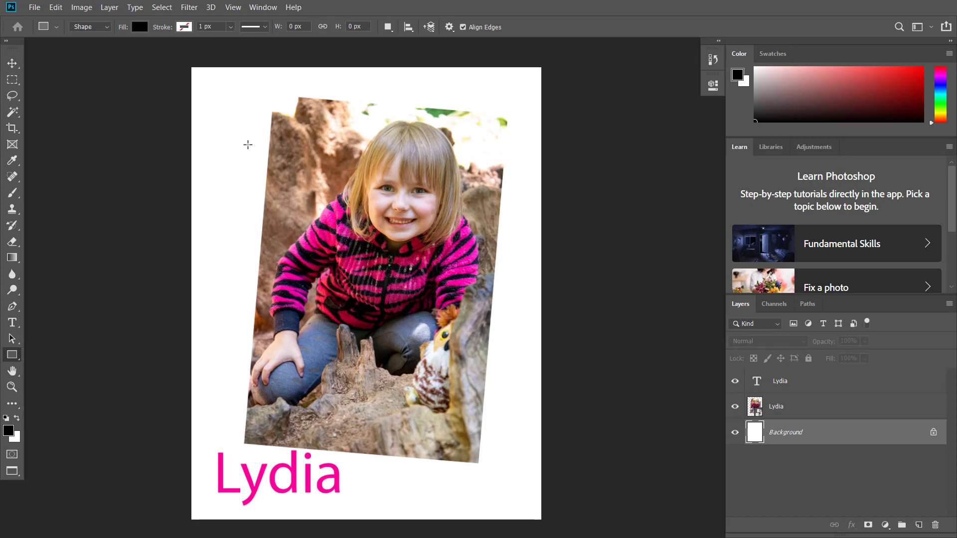
{"action": "left_click", "coordinate": [792, 383]}
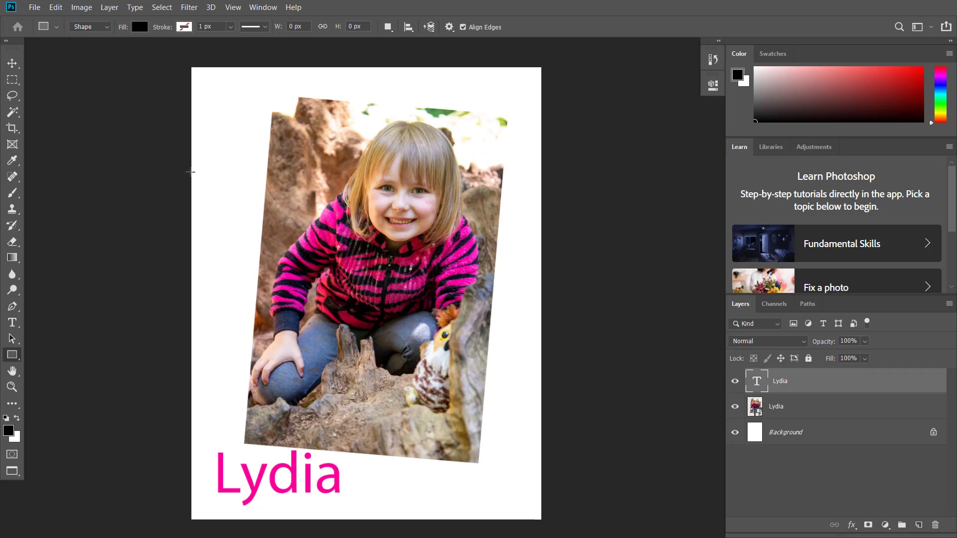
{"action": "left_click_drag", "start_coordinate": [202, 75], "coordinate": [517, 476]}
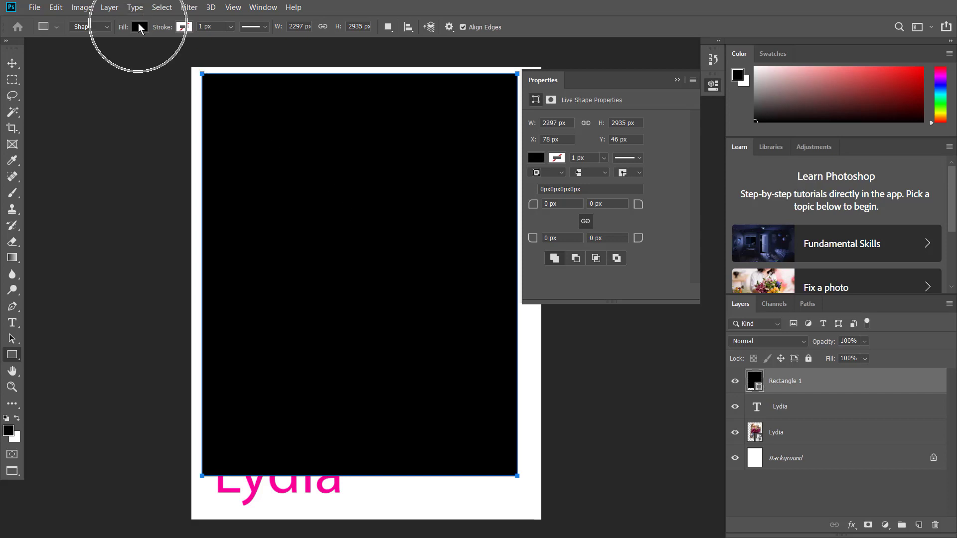
Fill the rectangle with a grayish-brown swatch and collapse its shape properties.
{"action": "left_click", "coordinate": [139, 25]}
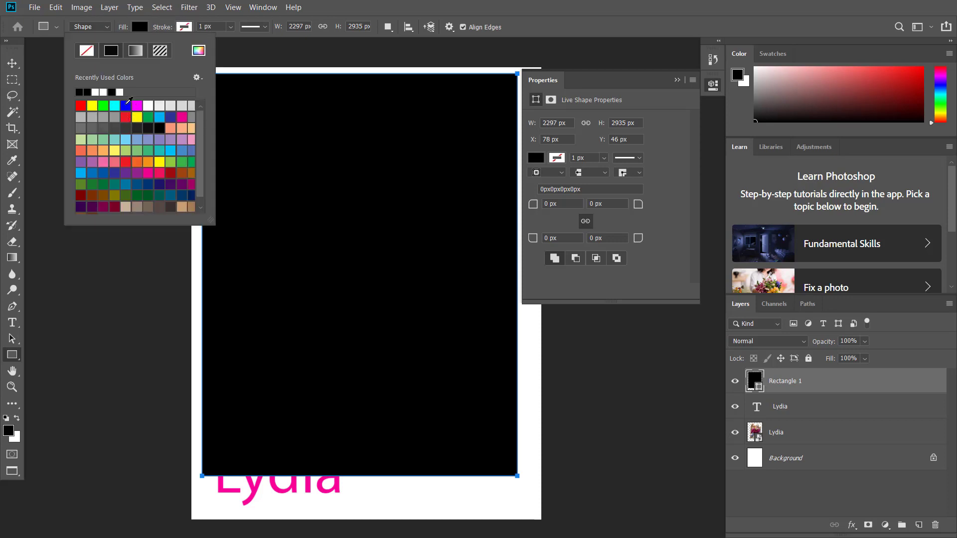
{"action": "left_click", "coordinate": [125, 105]}
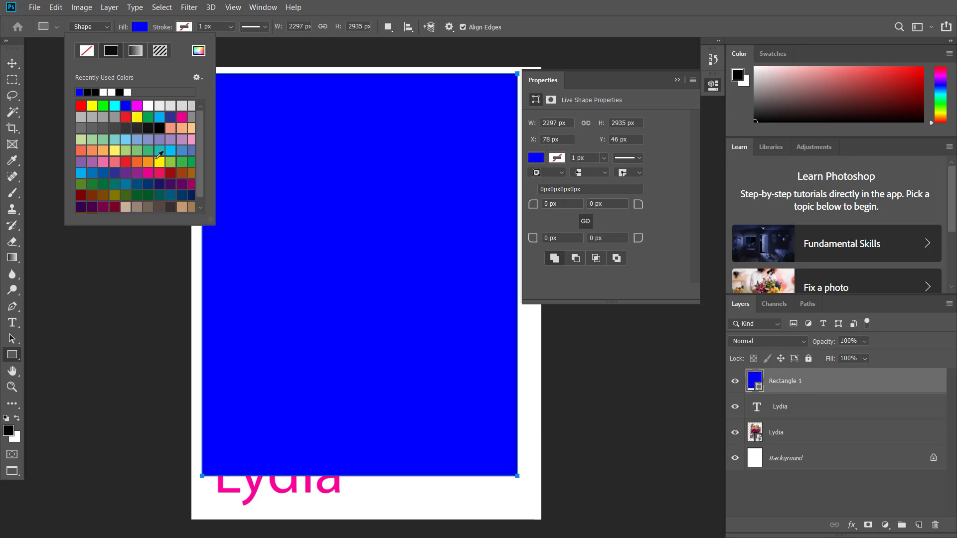
{"action": "scroll", "coordinate": [154, 179], "scroll_direction": "down", "scroll_amount": 1}
{"action": "left_click", "coordinate": [147, 197]}
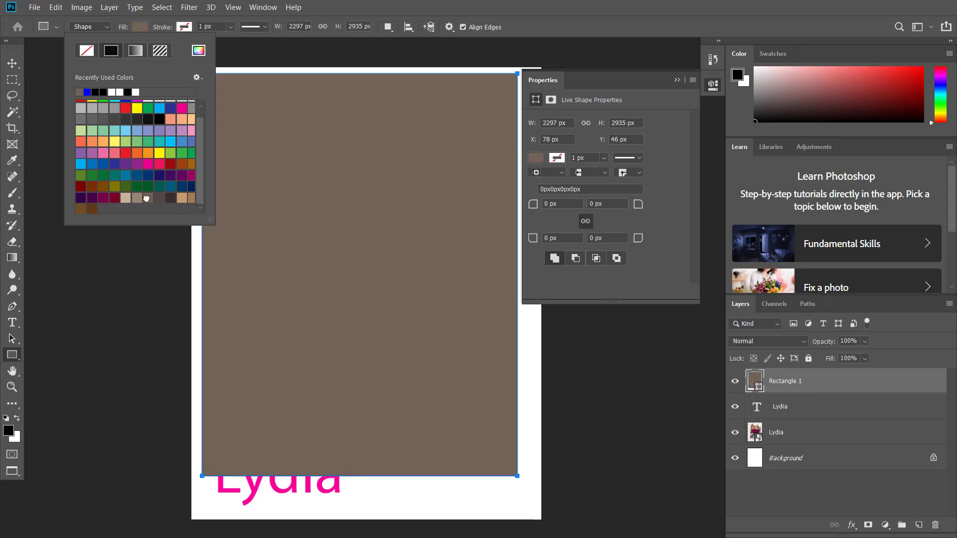
{"action": "left_click", "coordinate": [141, 24]}
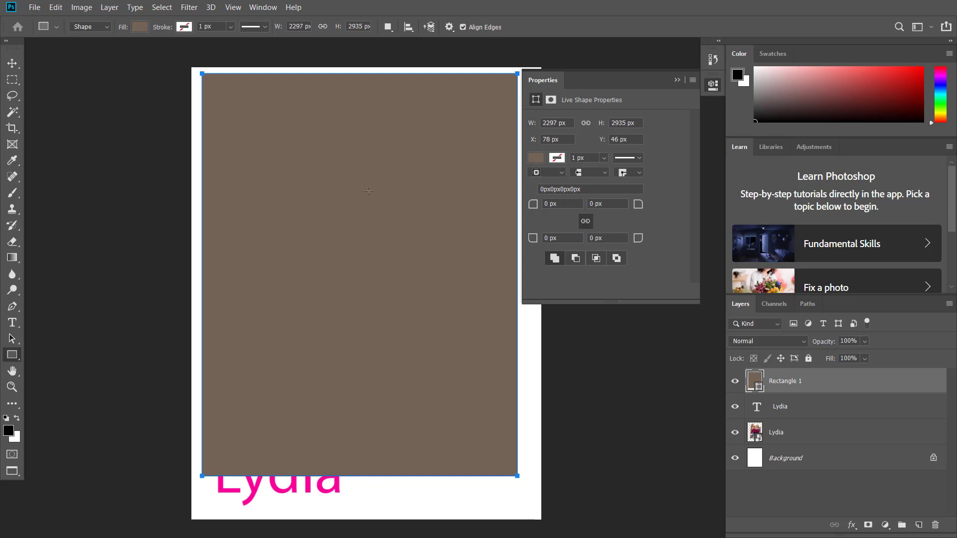
{"action": "left_click", "coordinate": [677, 80]}
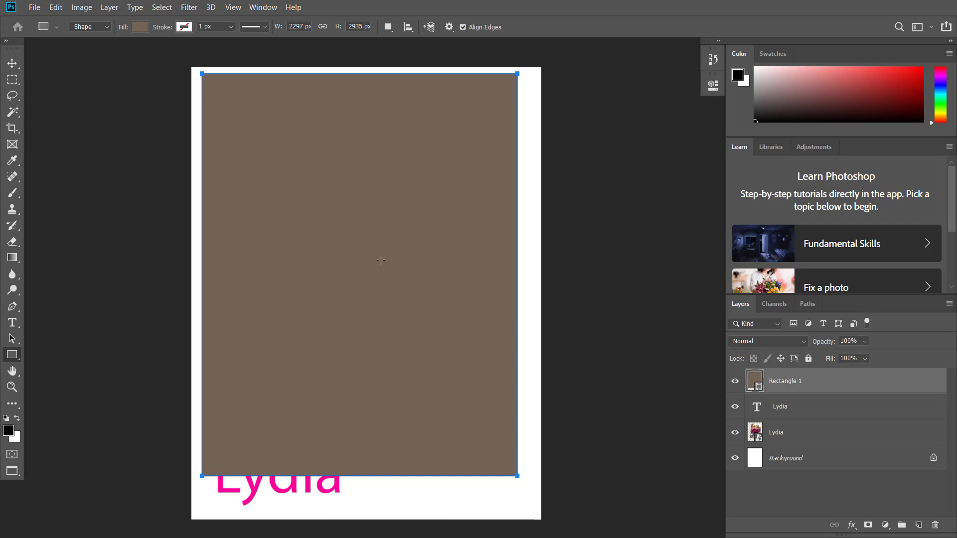
Place the rectangle layer directly above the Background, behind the photo and name text, and switch to the Move tool.
{"action": "left_click", "coordinate": [799, 388]}
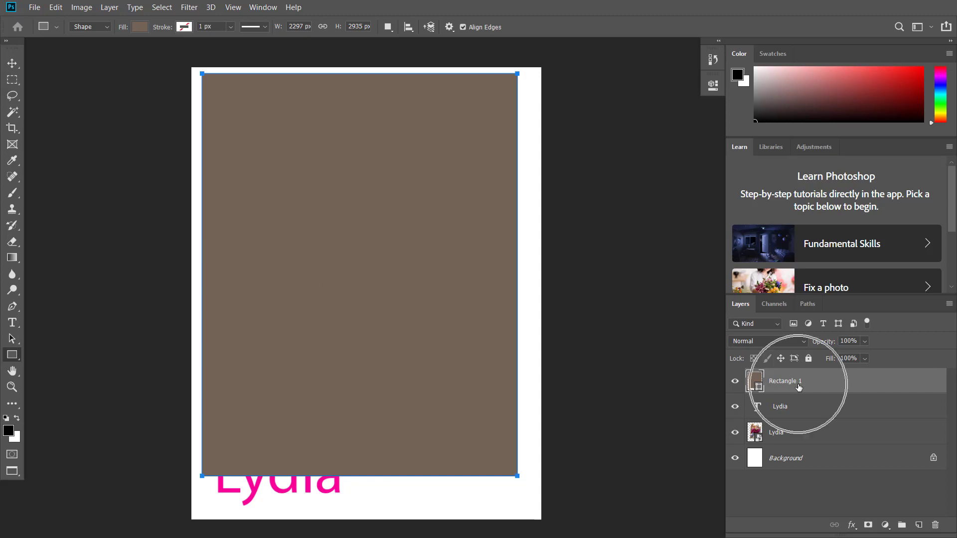
{"action": "left_click", "coordinate": [798, 387]}
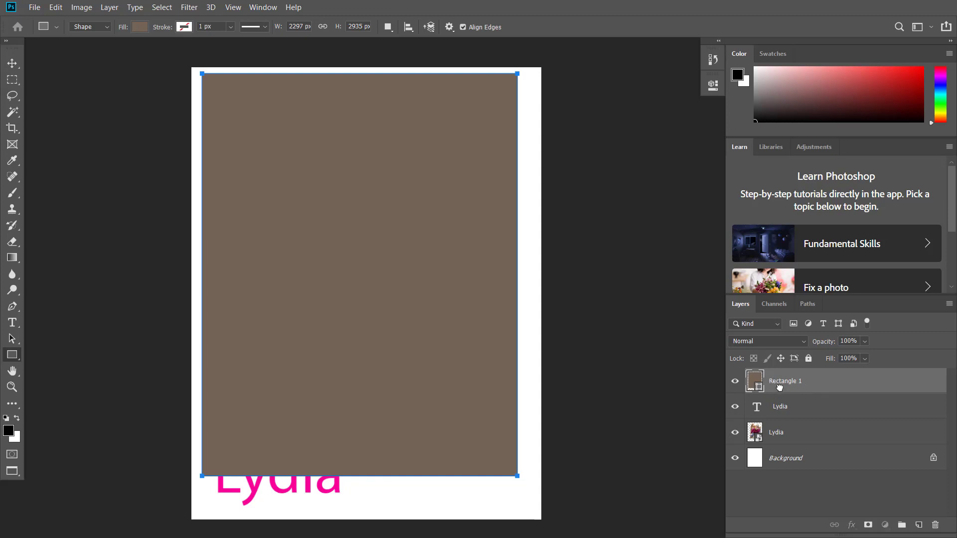
{"action": "left_click_drag", "start_coordinate": [780, 388], "coordinate": [781, 440]}
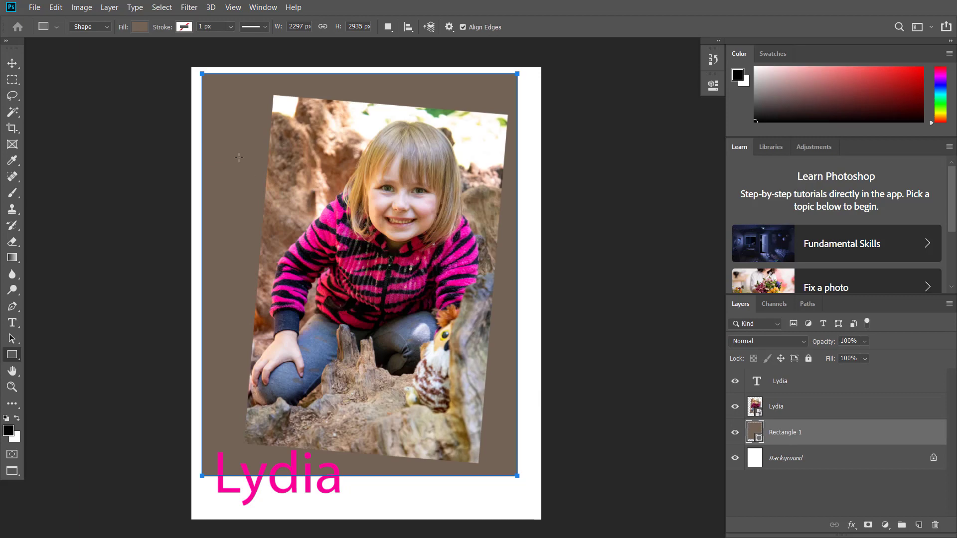
{"action": "left_click", "coordinate": [12, 63]}
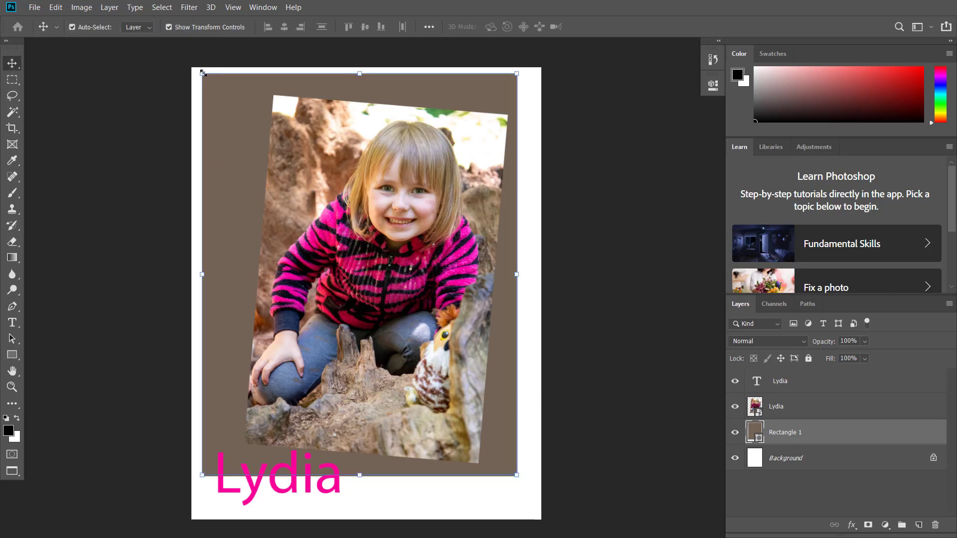
Try the rectangle as a tilted backdrop behind the photo, scaled to about 85% by 88% and rotated -5.95°.
{"action": "left_click_drag", "start_coordinate": [203, 72], "coordinate": [232, 80]}
{"action": "left_click_drag", "start_coordinate": [515, 475], "coordinate": [518, 473]}
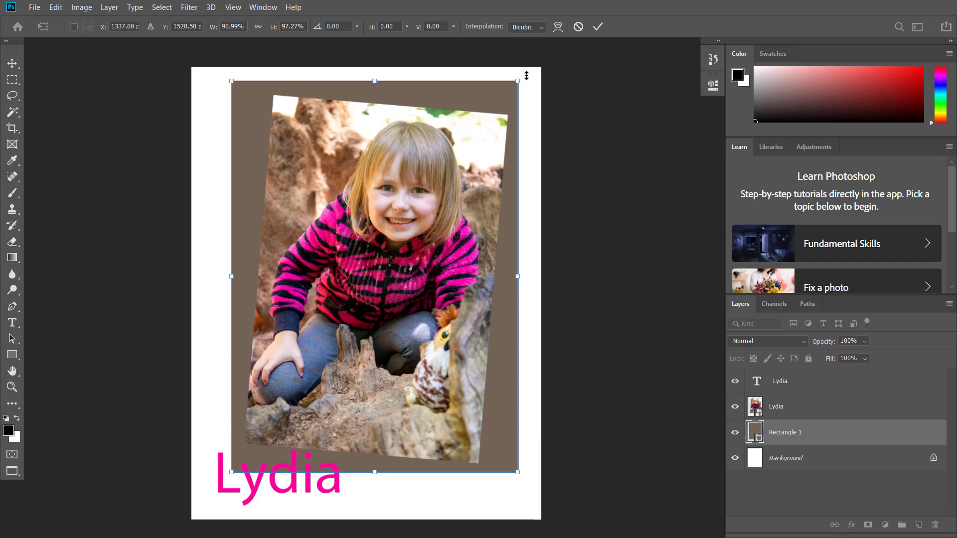
{"action": "left_click_drag", "start_coordinate": [531, 78], "coordinate": [497, 69]}
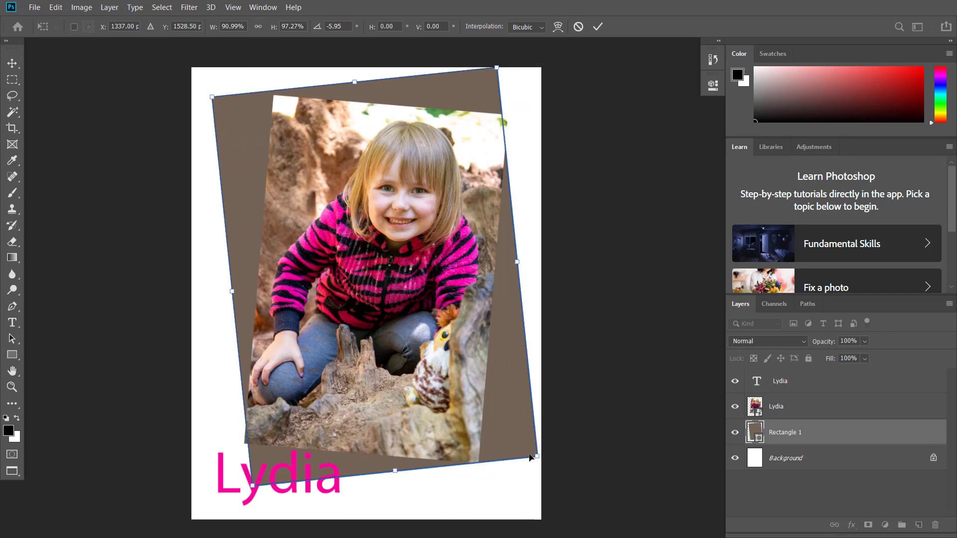
{"action": "left_click_drag", "start_coordinate": [532, 456], "coordinate": [519, 428]}
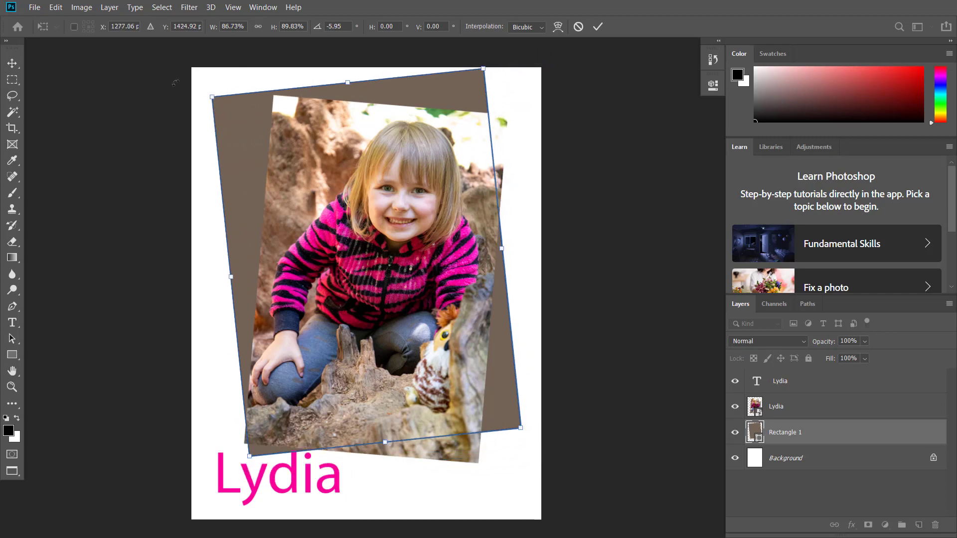
{"action": "left_click_drag", "start_coordinate": [213, 97], "coordinate": [217, 102]}
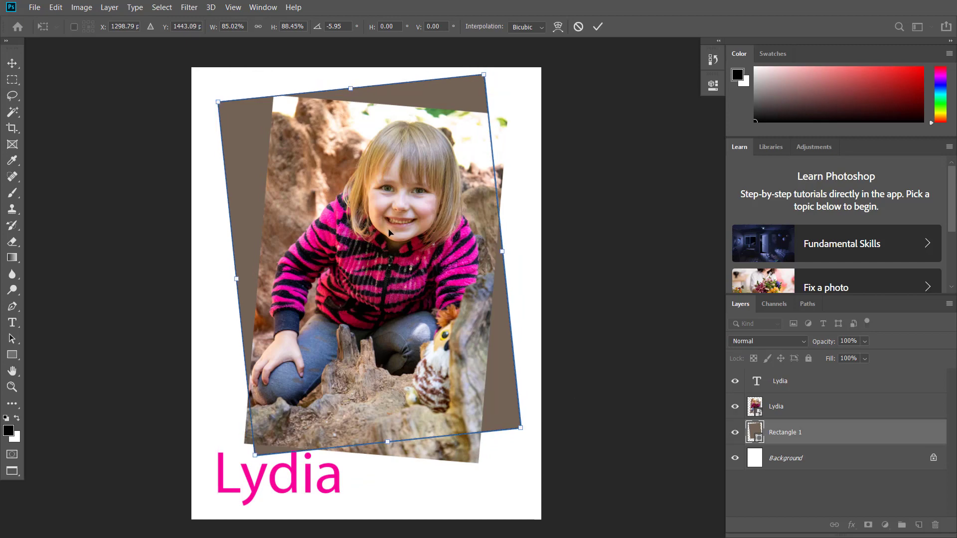
{"action": "left_click_drag", "start_coordinate": [392, 233], "coordinate": [397, 245]}
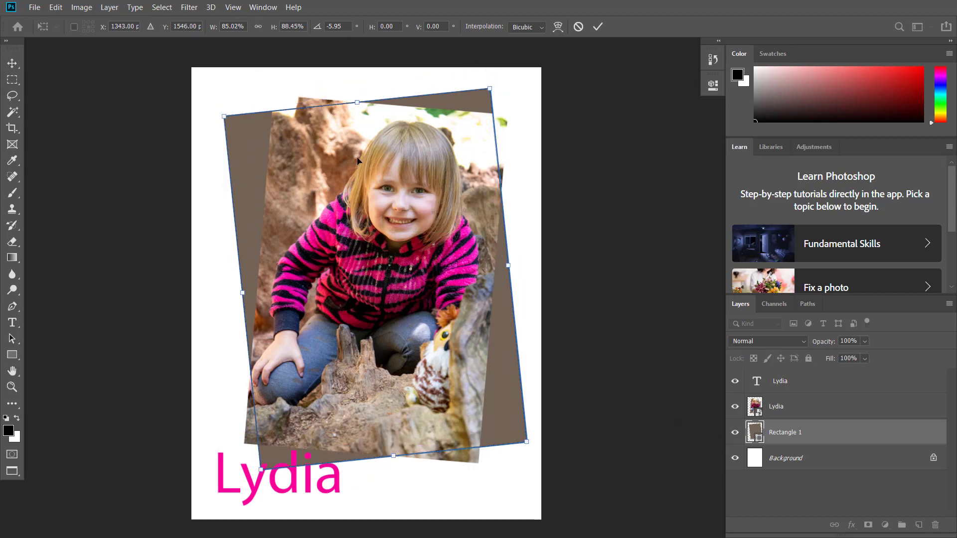
Stretch the brown rectangle to about 115% by 114% and straighten it to -0.50° so it covers the whole page.
{"action": "left_click_drag", "start_coordinate": [224, 116], "coordinate": [183, 67]}
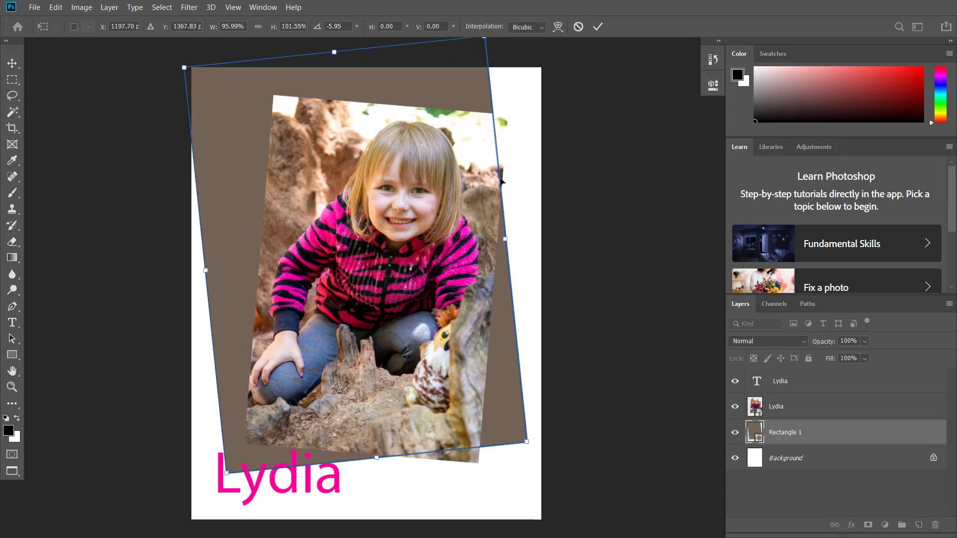
{"action": "mouse_move", "coordinate": [533, 451]}
{"action": "left_mouse_down"}
{"action": "mouse_move", "coordinate": [517, 473]}
{"action": "mouse_move", "coordinate": [515, 455]}
{"action": "left_mouse_up"}
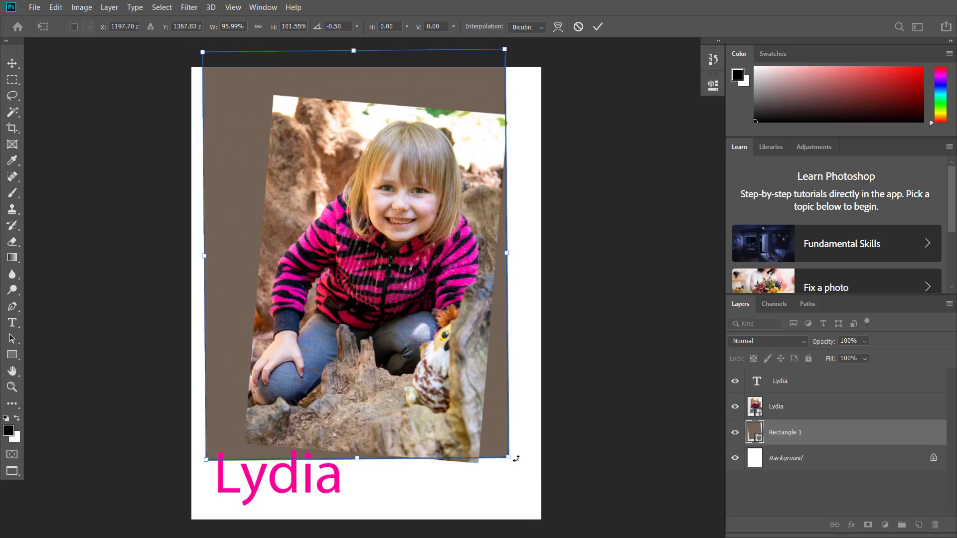
{"action": "left_click_drag", "start_coordinate": [486, 411], "coordinate": [472, 427]}
{"action": "left_click_drag", "start_coordinate": [496, 473], "coordinate": [541, 507]}
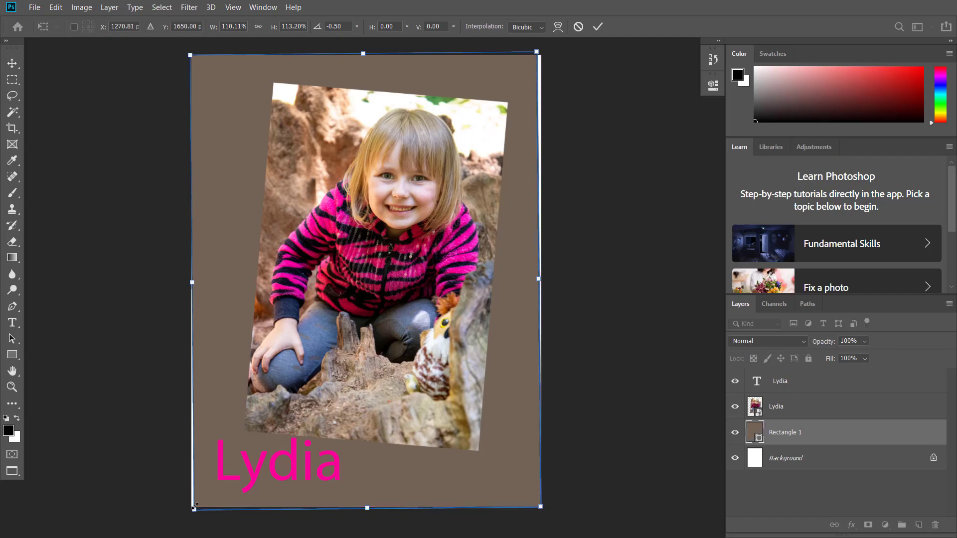
{"action": "left_click_drag", "start_coordinate": [191, 504], "coordinate": [189, 509]}
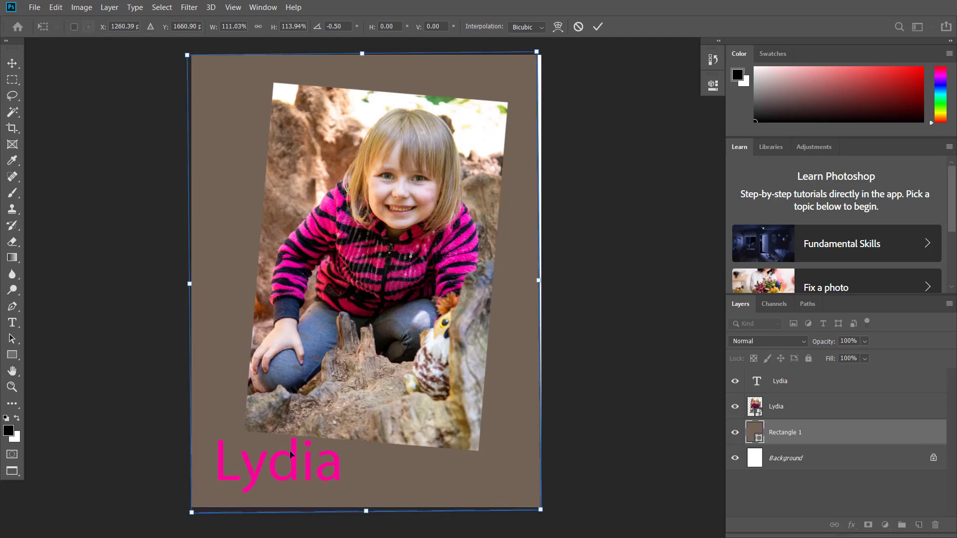
{"action": "left_click_drag", "start_coordinate": [536, 284], "coordinate": [552, 280]}
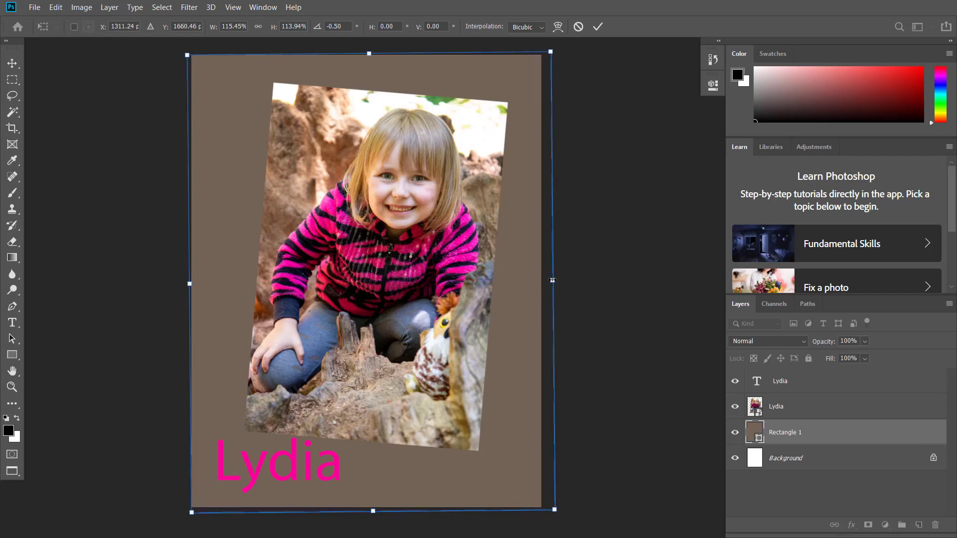
{"action": "key", "text": "Return"}
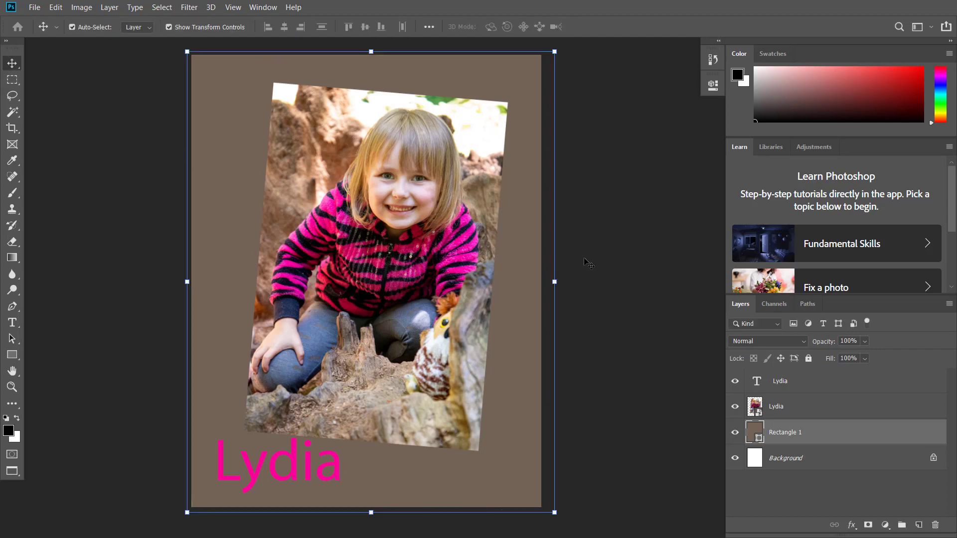
Draw a rectangle about 1143 by 543 px over the name text and place its layer directly below the text layer.
{"action": "scroll", "coordinate": [598, 302], "scroll_direction": "up", "scroll_amount": 1}
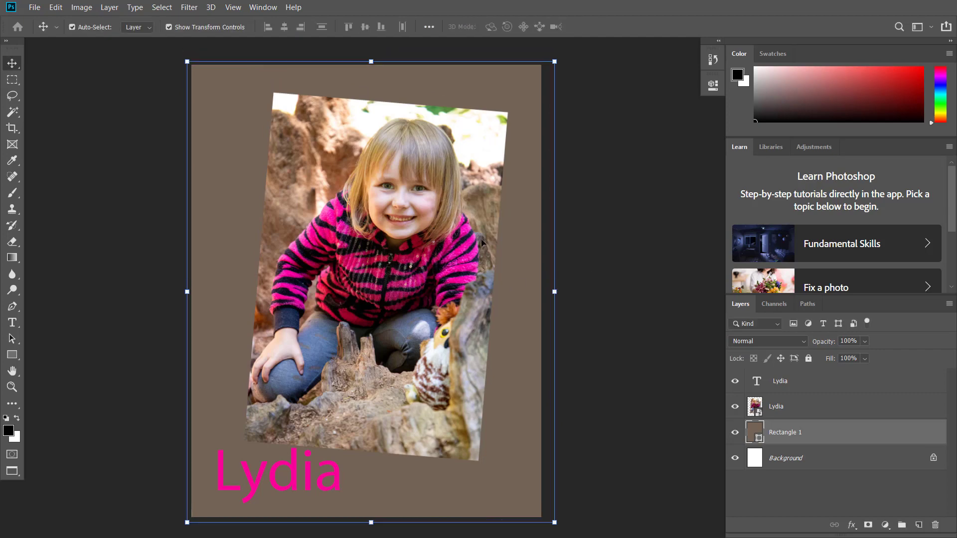
{"action": "left_click", "coordinate": [327, 479]}
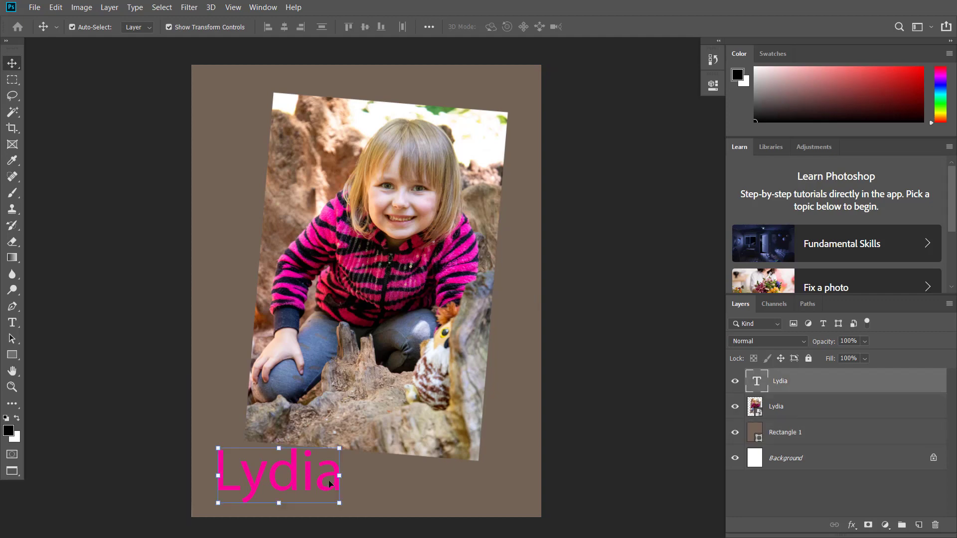
{"action": "left_click", "coordinate": [11, 355]}
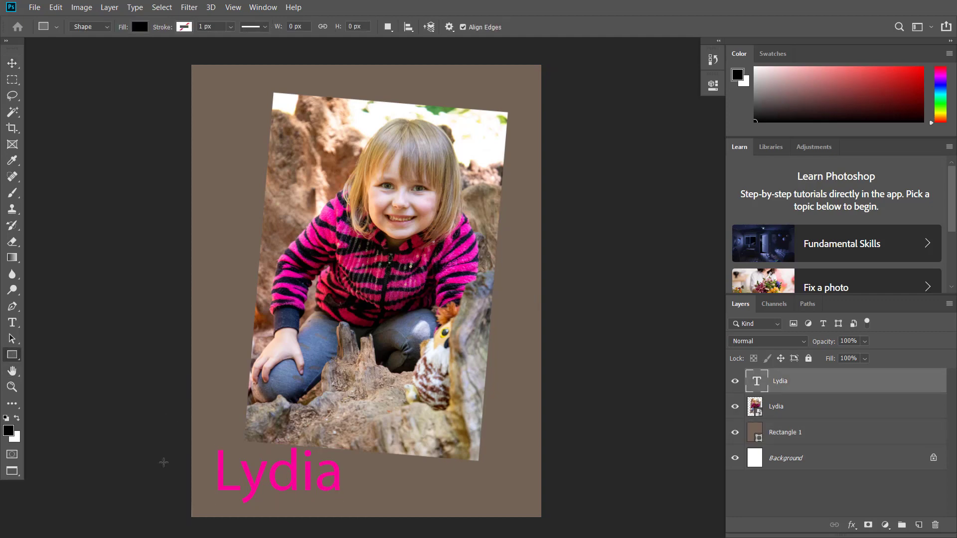
{"action": "left_click_drag", "start_coordinate": [194, 437], "coordinate": [351, 512]}
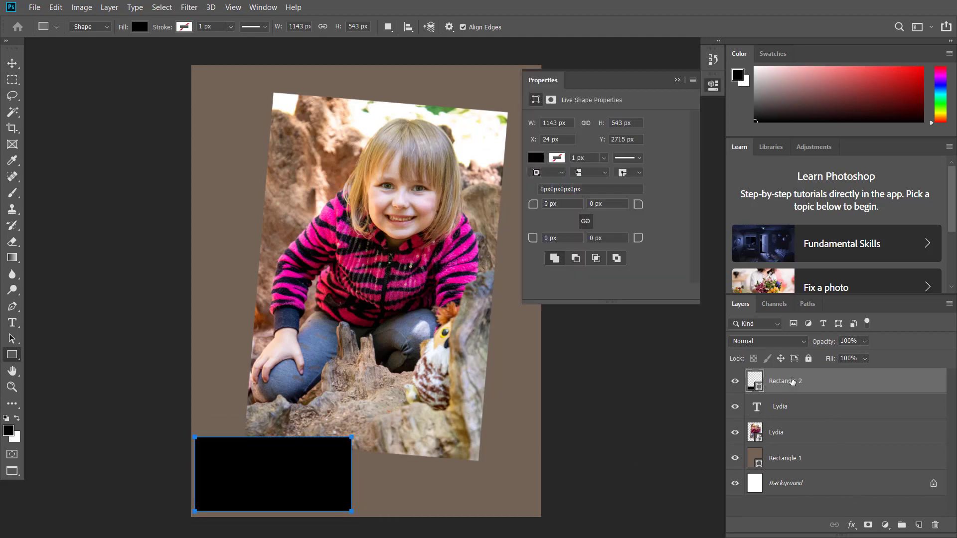
{"action": "left_click_drag", "start_coordinate": [792, 413], "coordinate": [791, 374]}
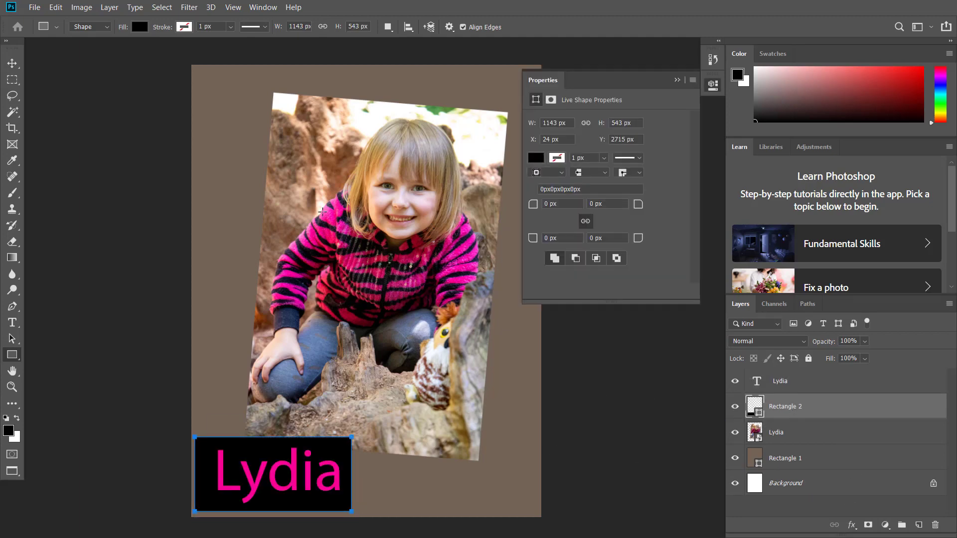
Fill the new rectangle with the blue 546e9b sampled from the jeans in the photo.
{"action": "left_click", "coordinate": [140, 27]}
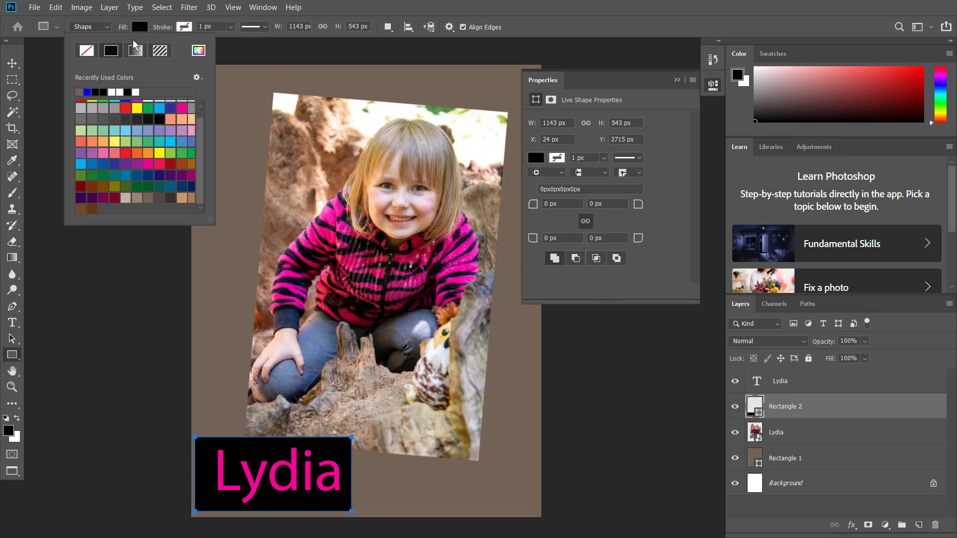
{"action": "left_click", "coordinate": [199, 50]}
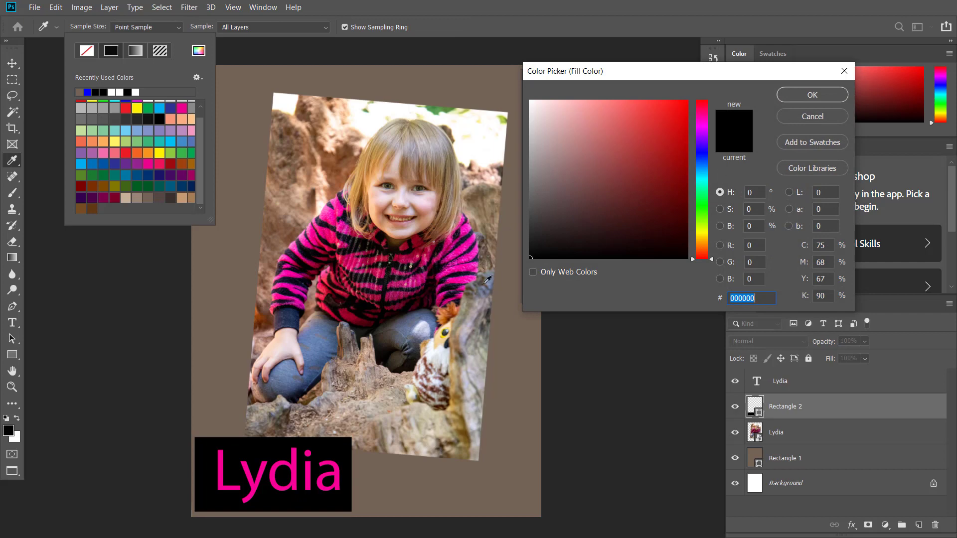
{"action": "left_click", "coordinate": [314, 353]}
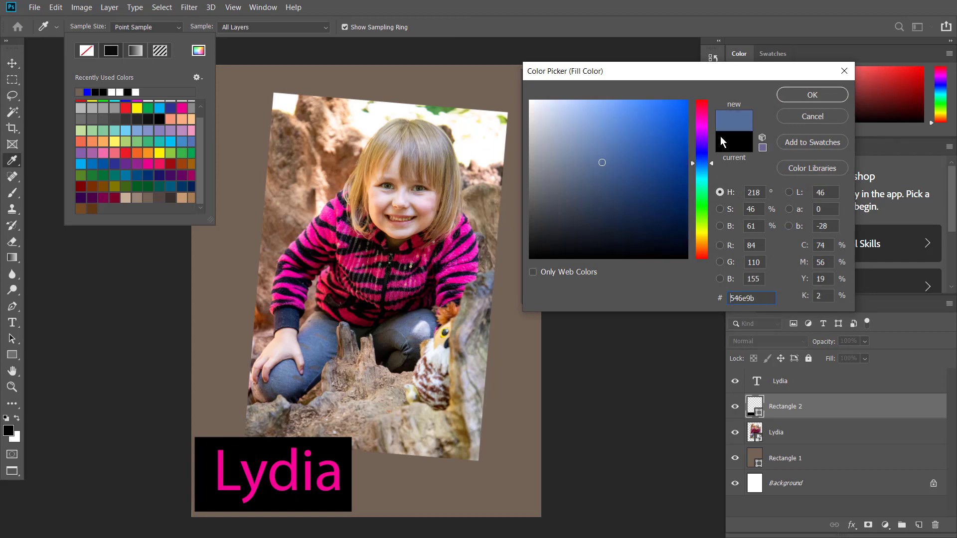
{"action": "left_click", "coordinate": [811, 95]}
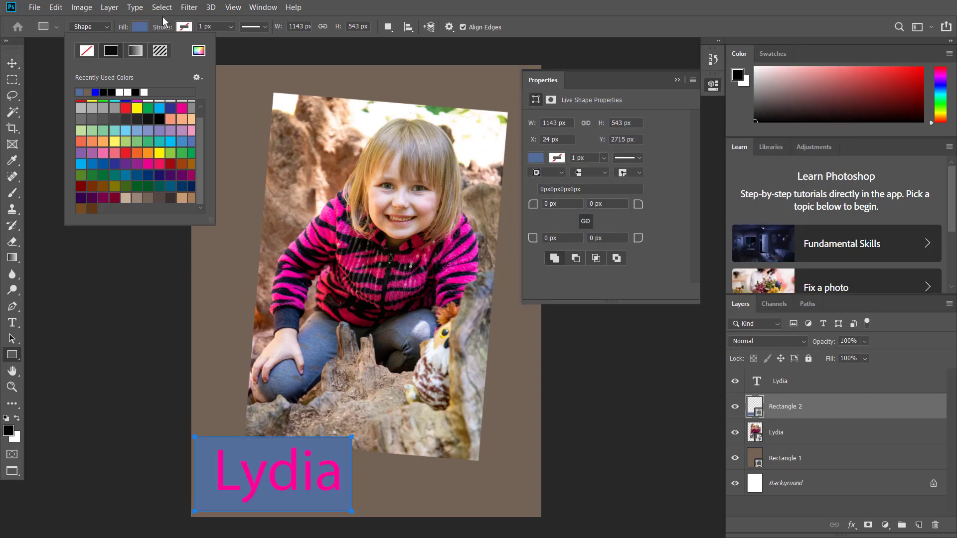
{"action": "left_click", "coordinate": [140, 27]}
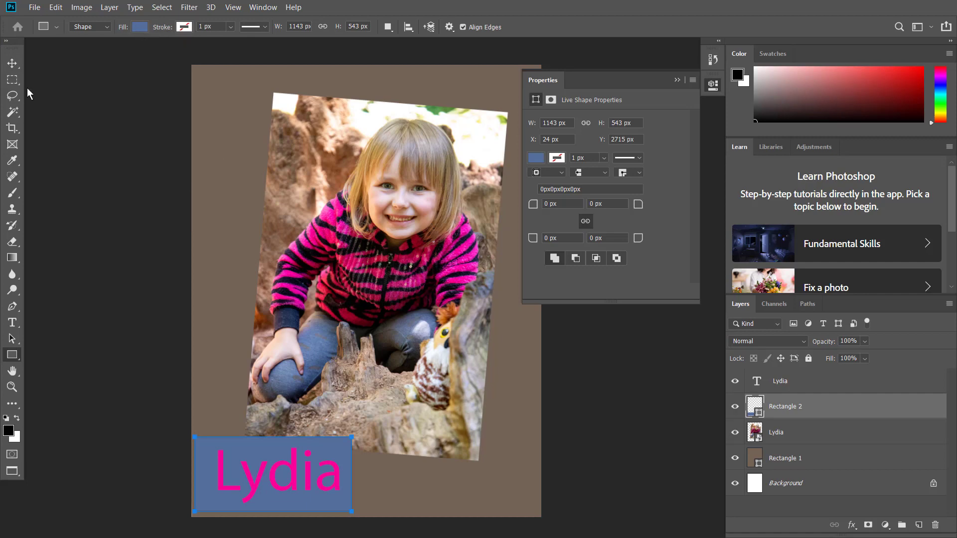
Shrink the blue rectangle around the name text to about 1070 by 495 px with the Move tool.
{"action": "left_click", "coordinate": [12, 64]}
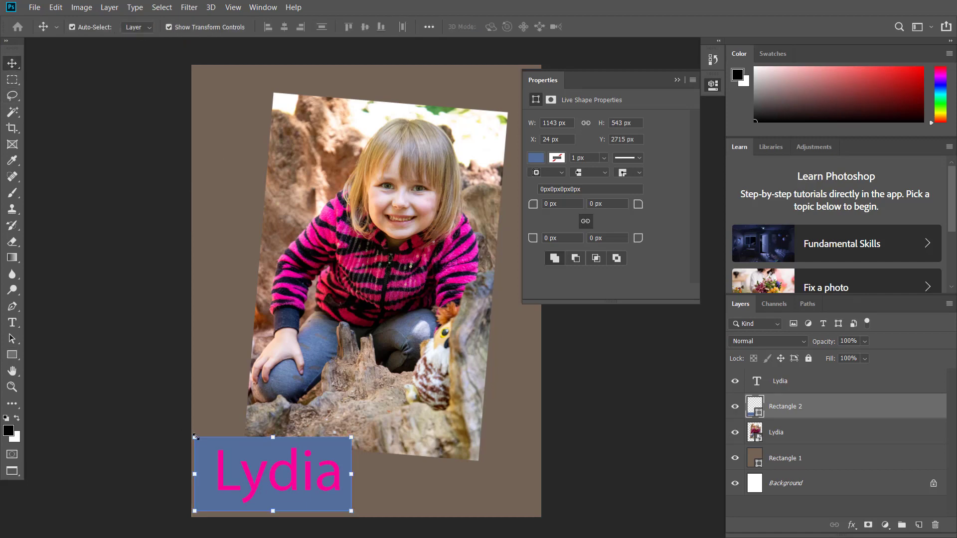
{"action": "left_click_drag", "start_coordinate": [195, 437], "coordinate": [204, 441]}
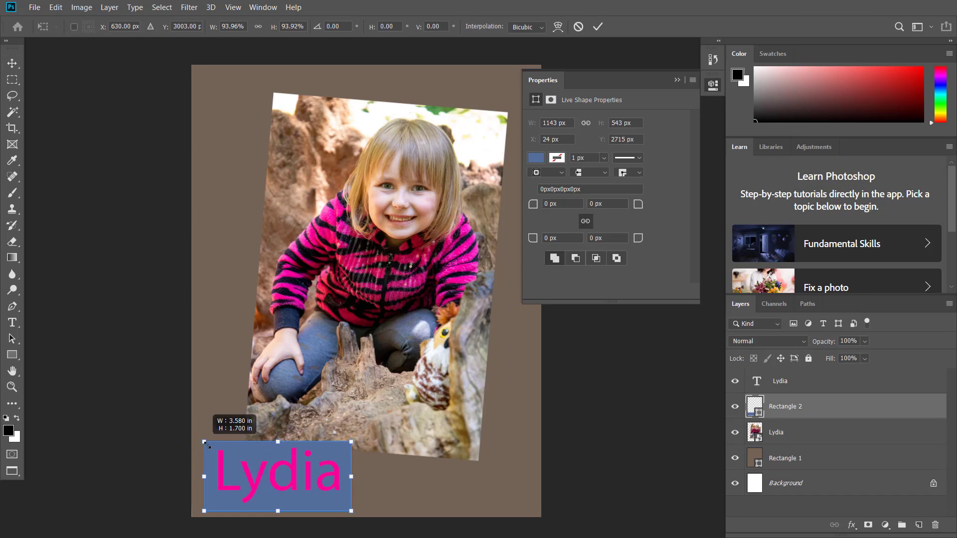
{"action": "left_click_drag", "start_coordinate": [278, 513], "coordinate": [280, 509]}
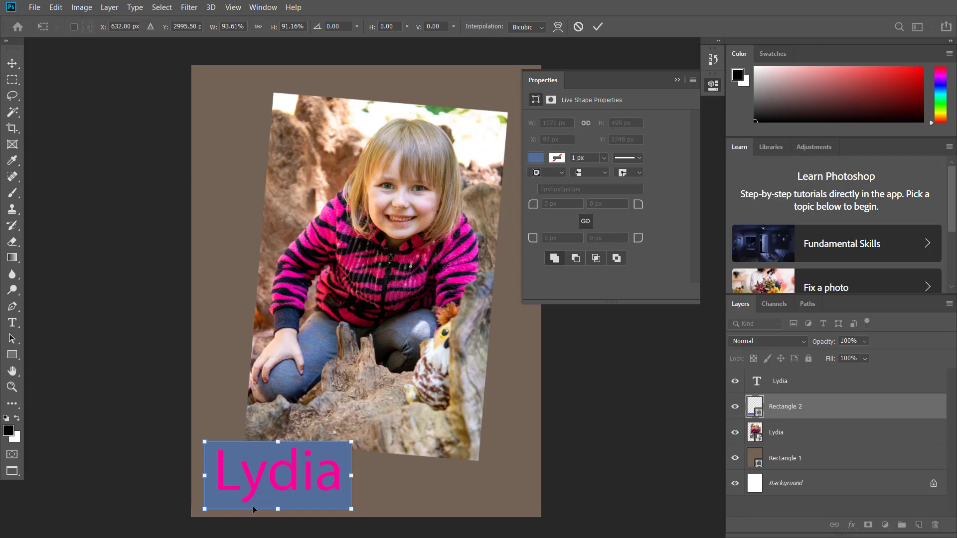
{"action": "key", "text": "Return"}
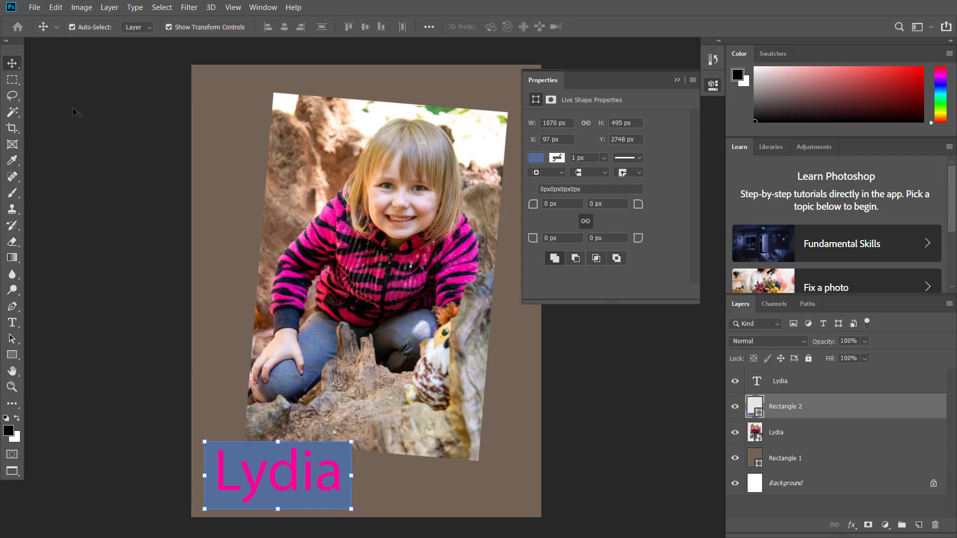
Switch the Move tool's transform controls off and back on, and deselect all layers.
{"action": "left_click", "coordinate": [168, 26]}
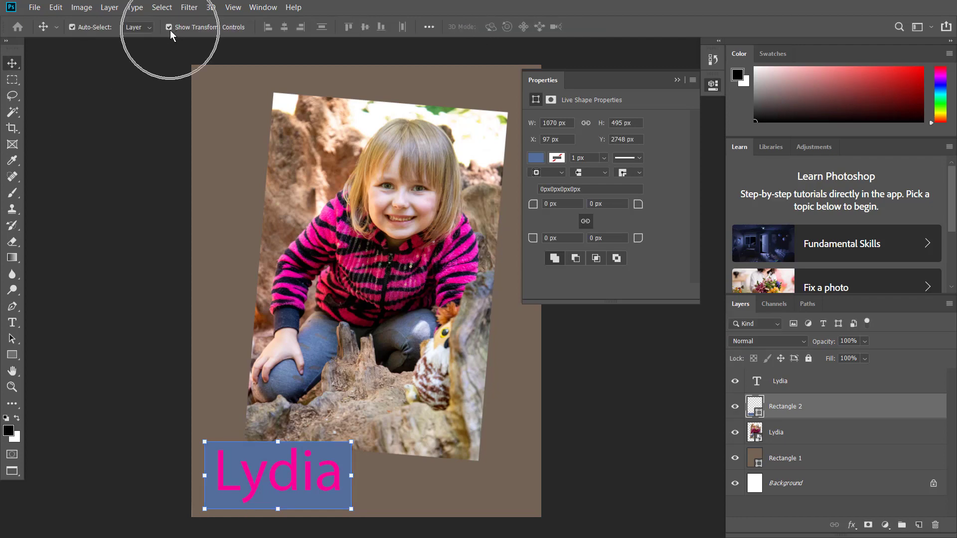
{"action": "left_click", "coordinate": [168, 28]}
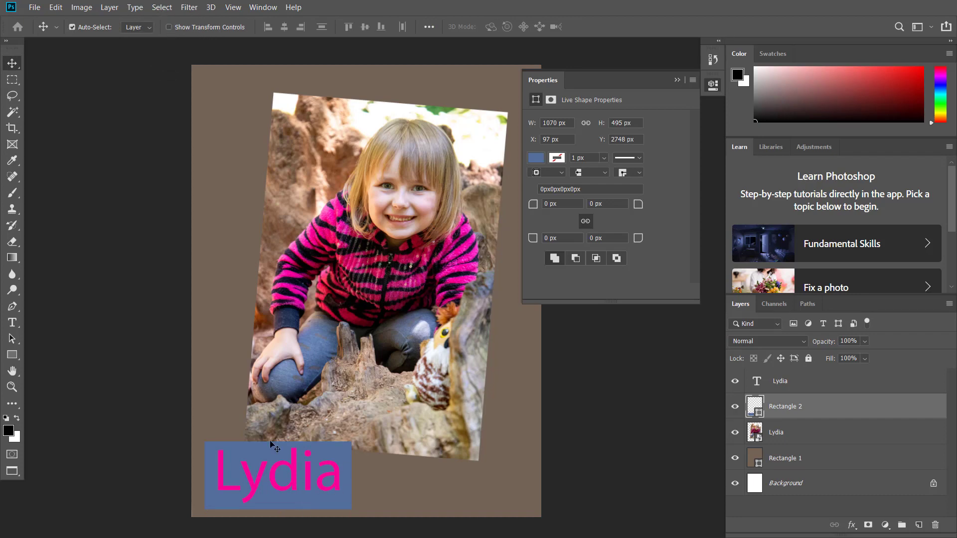
{"action": "left_click", "coordinate": [168, 28]}
{"action": "left_click", "coordinate": [377, 480]}
{"action": "left_click", "coordinate": [666, 468]}
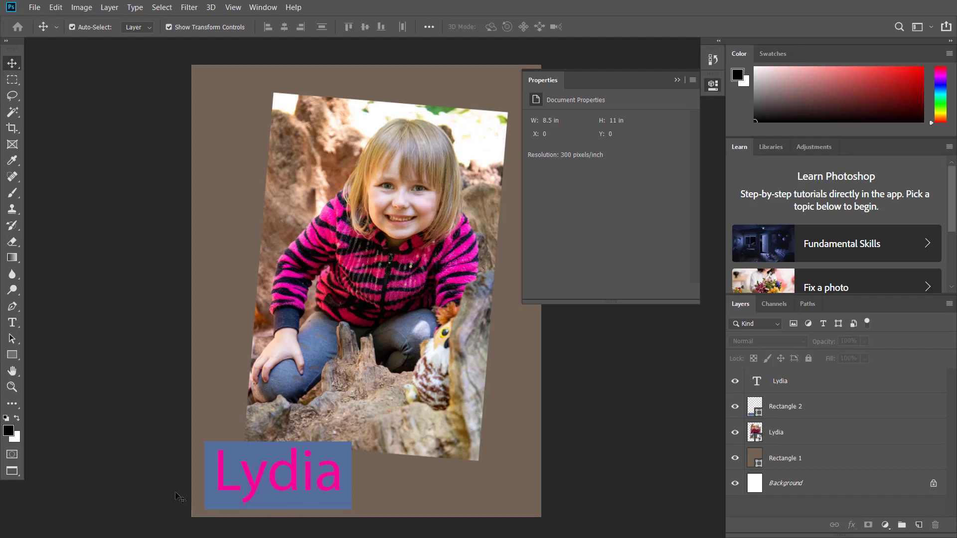
Collapse the document properties and cycle through the full-screen modes back to the standard screen mode.
{"action": "key", "text": "super"}
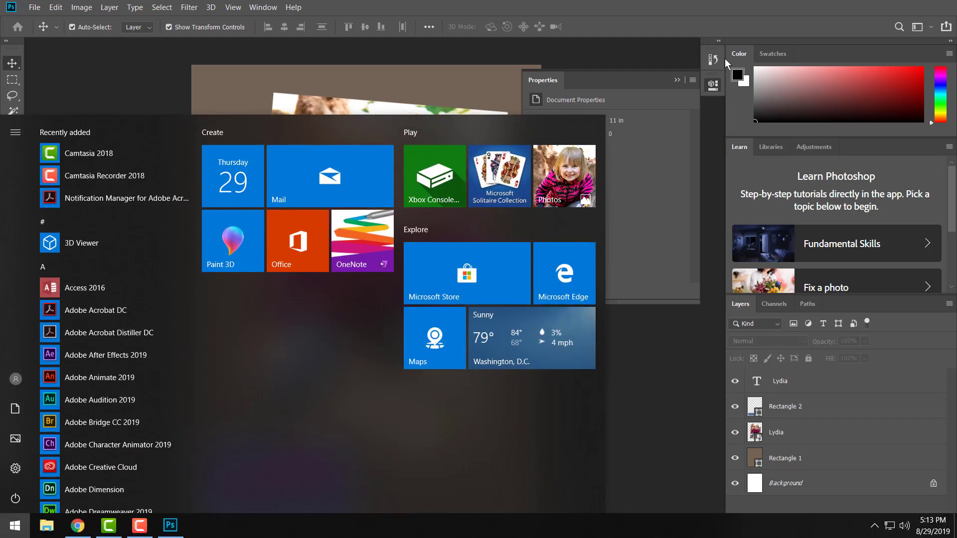
{"action": "left_click", "coordinate": [677, 79]}
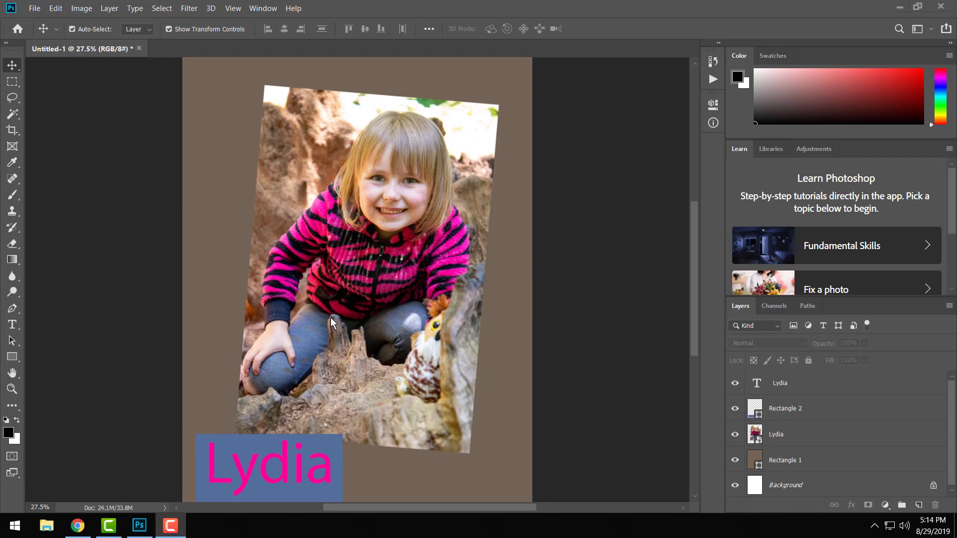
{"action": "key", "text": "f"}
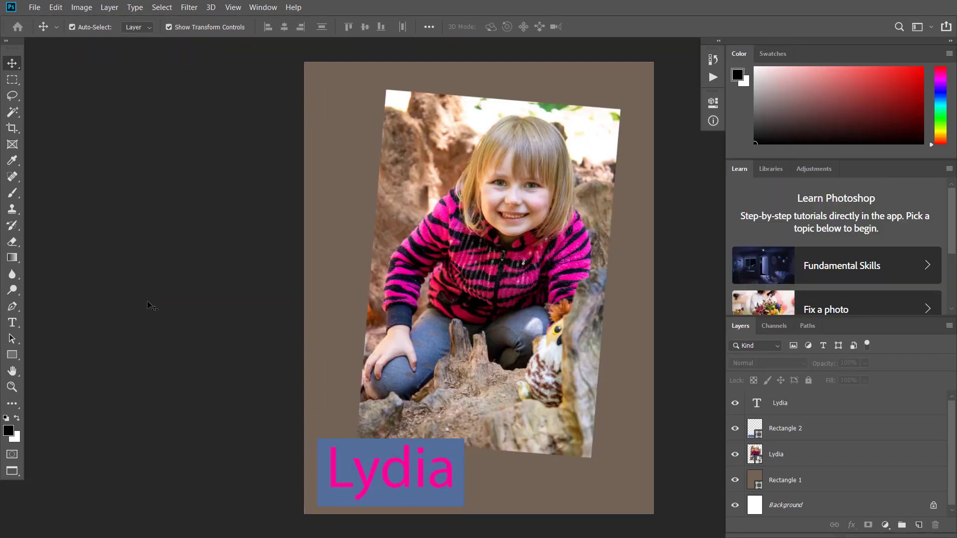
{"action": "key", "text": "f"}
{"action": "key", "text": "f"}
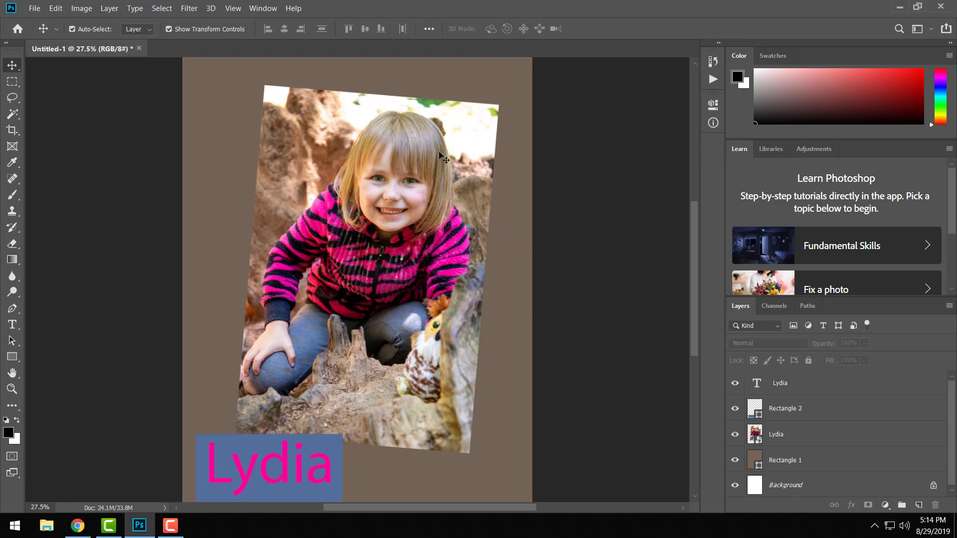
Examine the composition by moving the view up and down the page and zooming between 33.33% and 22.73%.
{"action": "scroll", "coordinate": [463, 325], "scroll_direction": "up", "scroll_amount": 1}
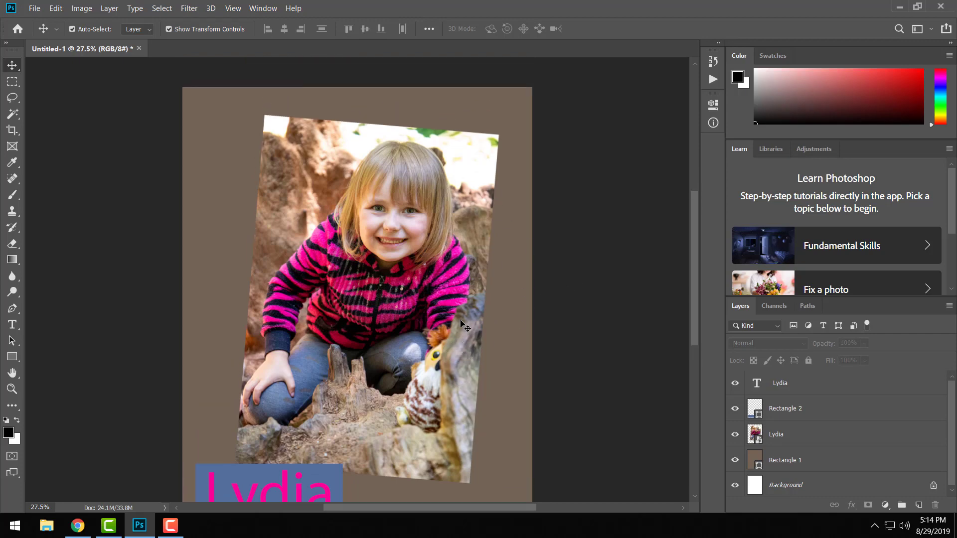
{"action": "scroll", "coordinate": [463, 325], "scroll_direction": "down", "scroll_amount": 3}
{"action": "scroll", "coordinate": [489, 305], "scroll_direction": "up", "scroll_amount": 1}
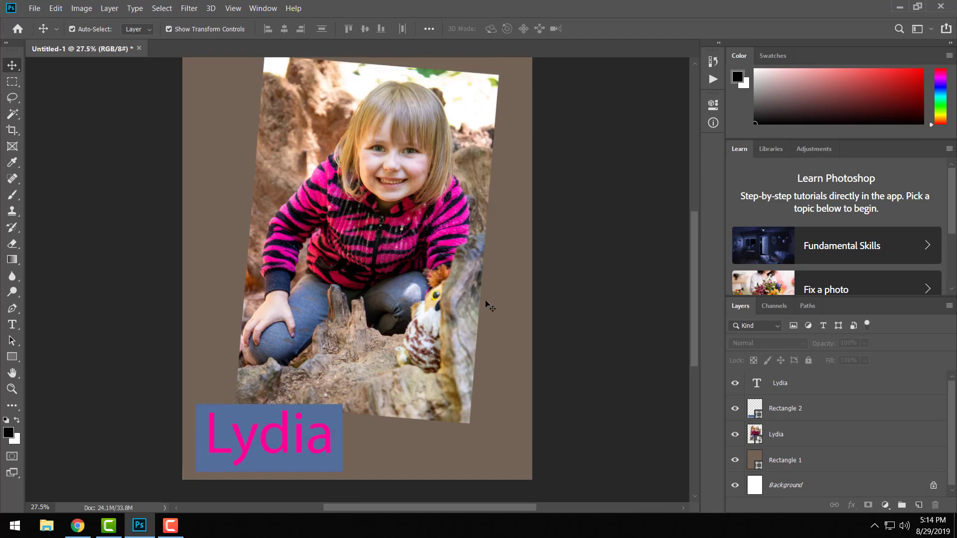
{"action": "scroll", "coordinate": [488, 305], "scroll_direction": "up", "scroll_amount": 2}
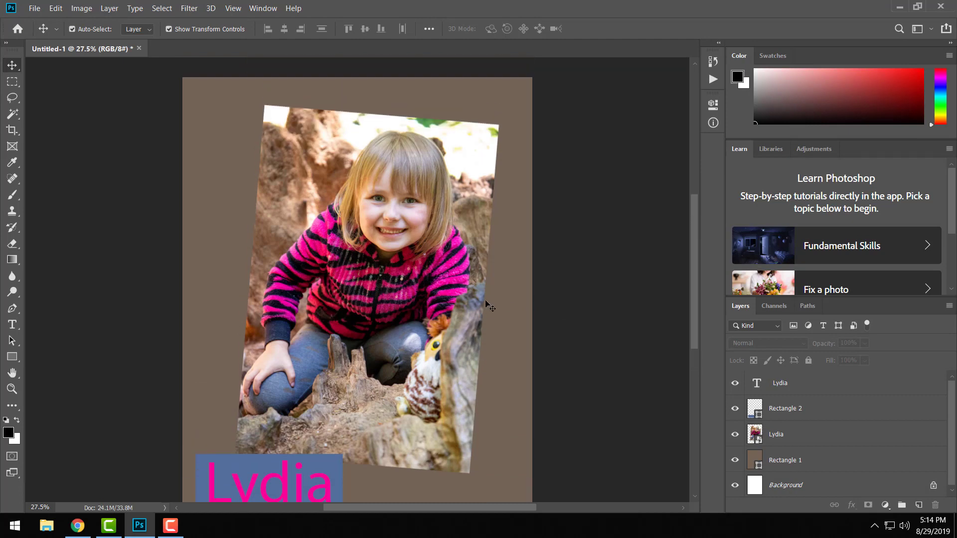
{"action": "scroll", "coordinate": [486, 304], "scroll_direction": "down", "scroll_amount": 2}
{"action": "scroll", "coordinate": [486, 303], "scroll_direction": "up", "scroll_amount": 3}
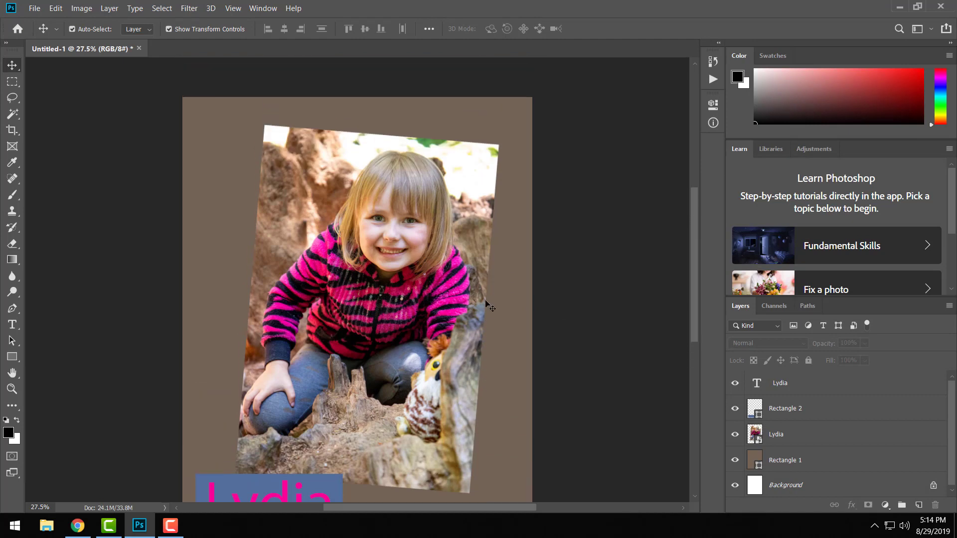
{"action": "scroll", "coordinate": [489, 304], "scroll_direction": "down", "scroll_amount": 2}
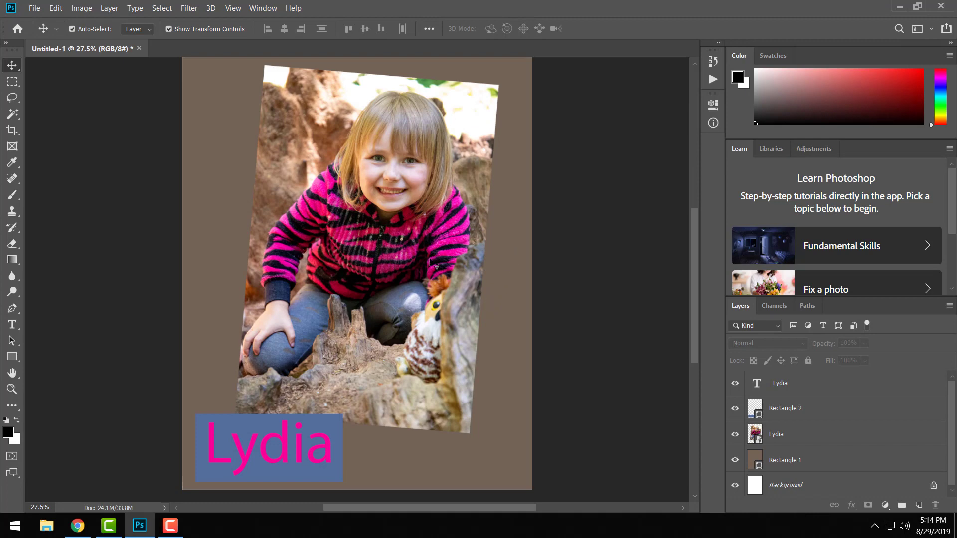
{"action": "scroll", "coordinate": [435, 265], "scroll_direction": "up", "scroll_amount": 1}
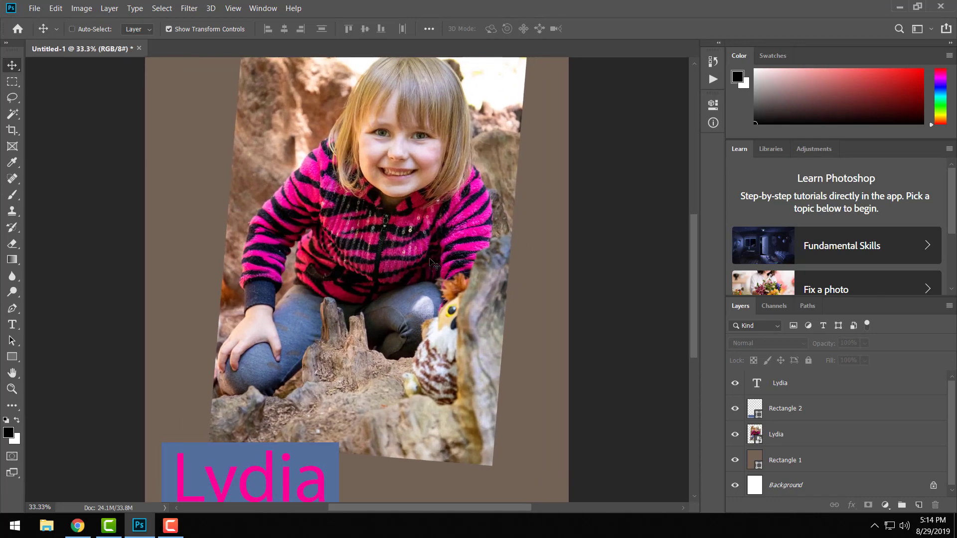
{"action": "scroll", "coordinate": [435, 265], "scroll_direction": "down", "scroll_amount": 2}
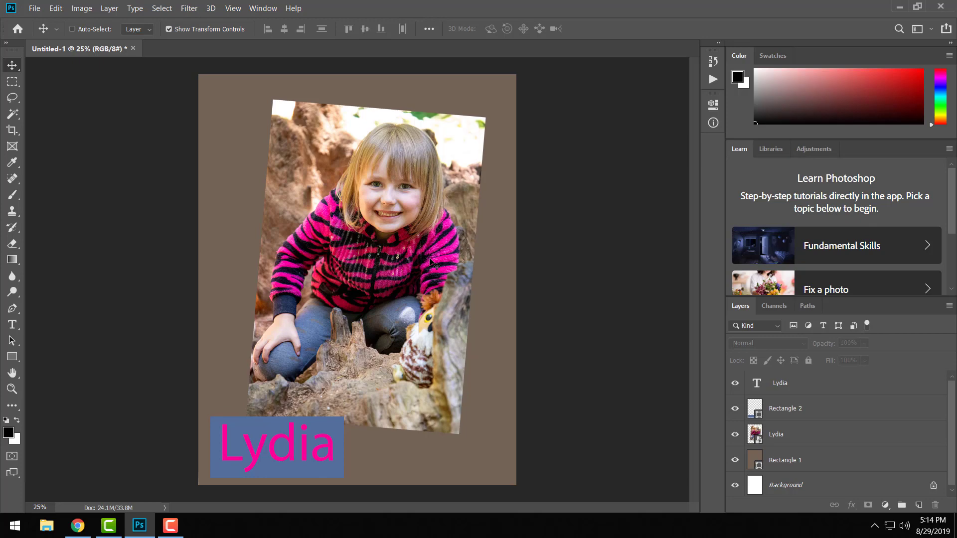
{"action": "key", "text": "ctrl"}
{"action": "key", "text": "ctrl"}
{"action": "scroll", "coordinate": [414, 304], "scroll_direction": "up", "scroll_amount": 1}
{"action": "scroll", "coordinate": [413, 304], "scroll_direction": "down", "scroll_amount": 2}
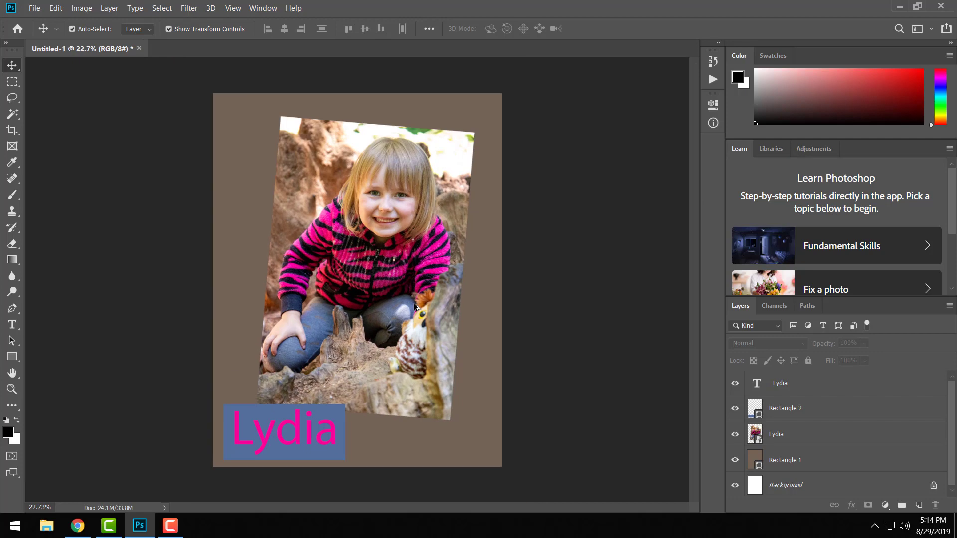
Zoom into the composition to 36.6%, return to 22.73%, and review the available zoom commands.
{"action": "scroll", "coordinate": [415, 306], "scroll_direction": "up", "scroll_amount": 5}
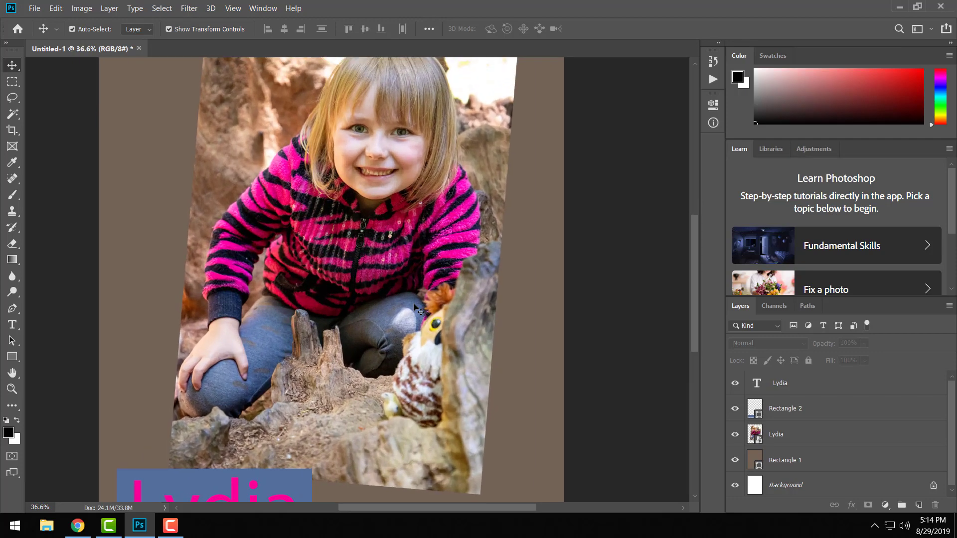
{"action": "scroll", "coordinate": [415, 308], "scroll_direction": "down", "scroll_amount": 5}
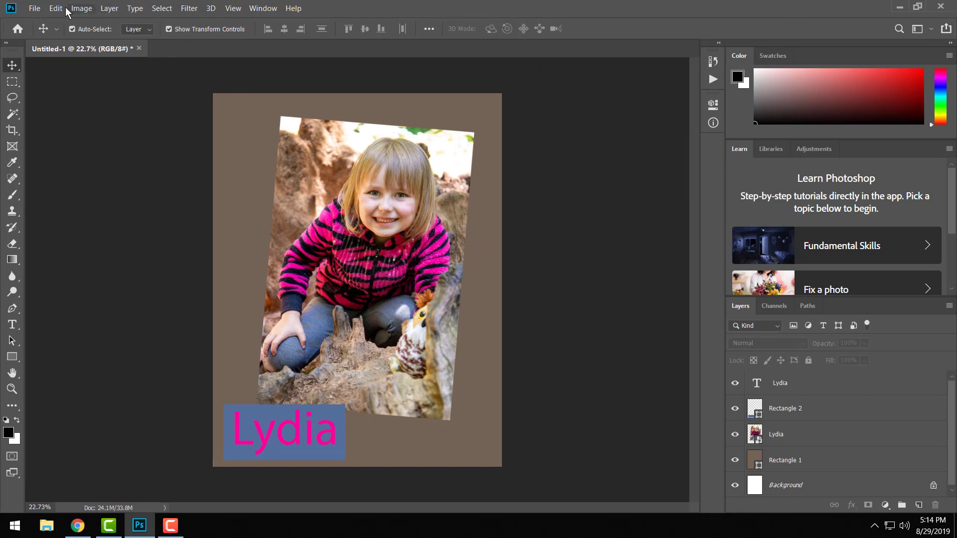
{"action": "left_click", "coordinate": [231, 9]}
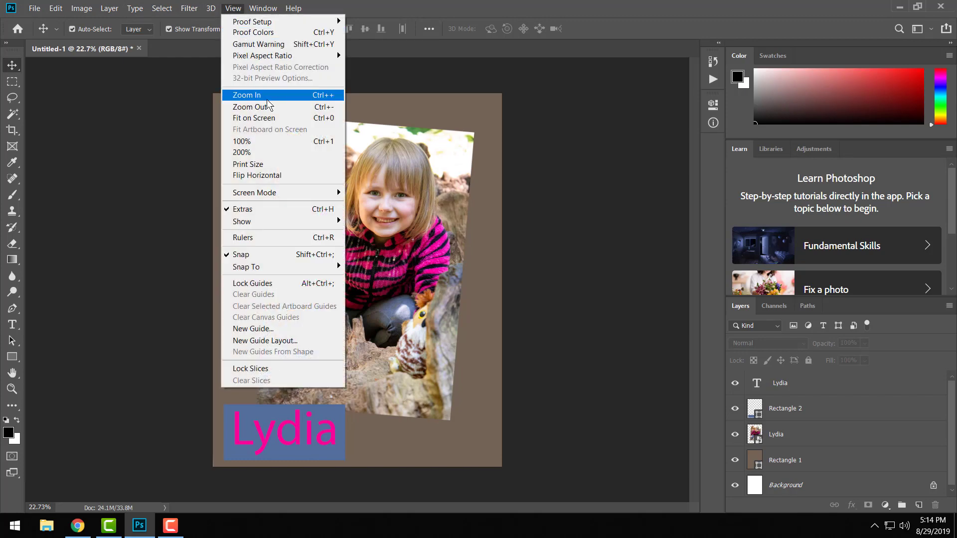
{"action": "left_click", "coordinate": [232, 8]}
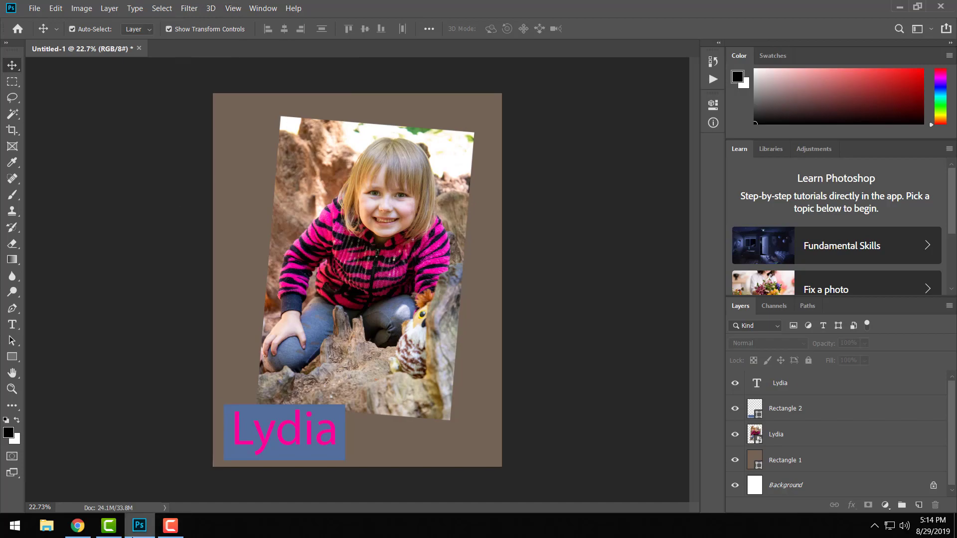
Switch to the browser to read the Photoshop practice assignment's requirements, and return to the Photoshop document.
{"action": "left_click", "coordinate": [77, 525]}
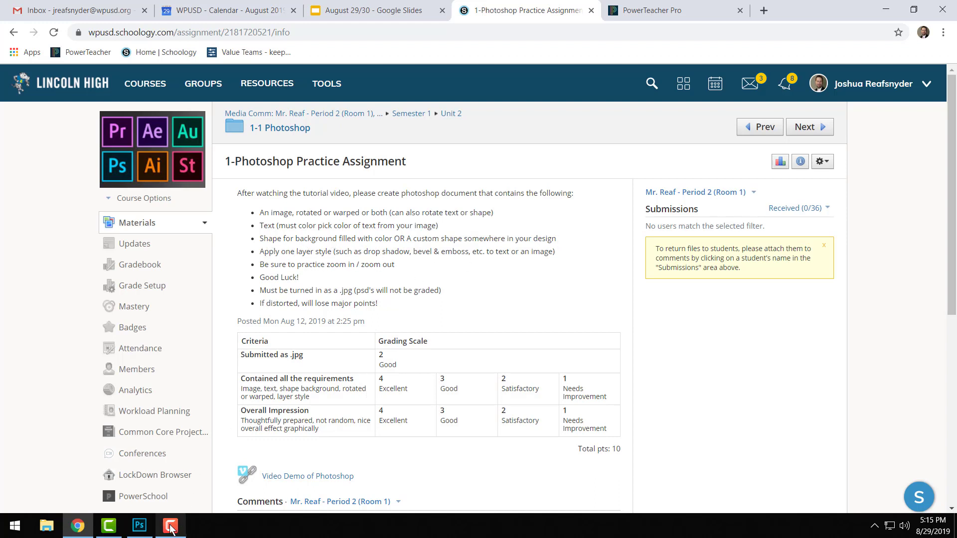
{"action": "left_click", "coordinate": [139, 526]}
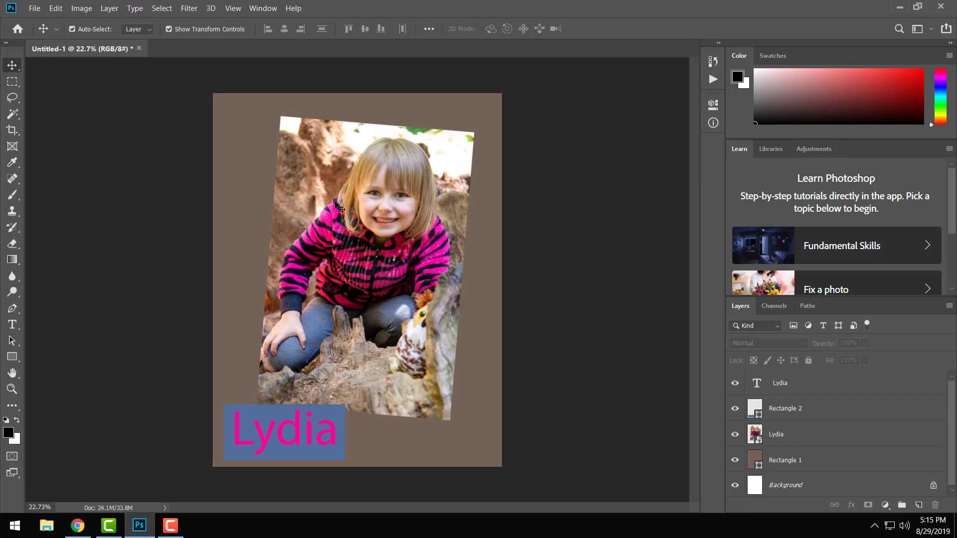
{"action": "left_click", "coordinate": [339, 207]}
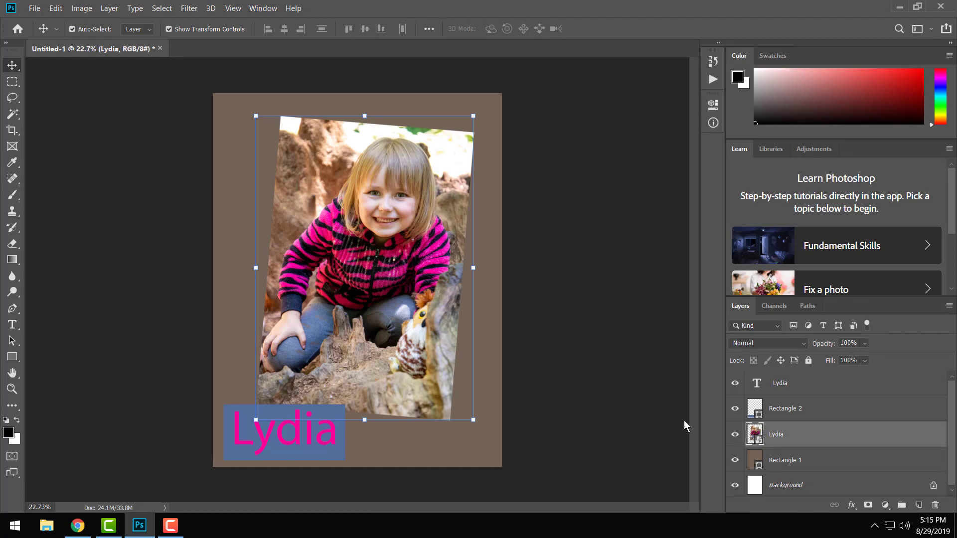
{"action": "left_click", "coordinate": [110, 9]}
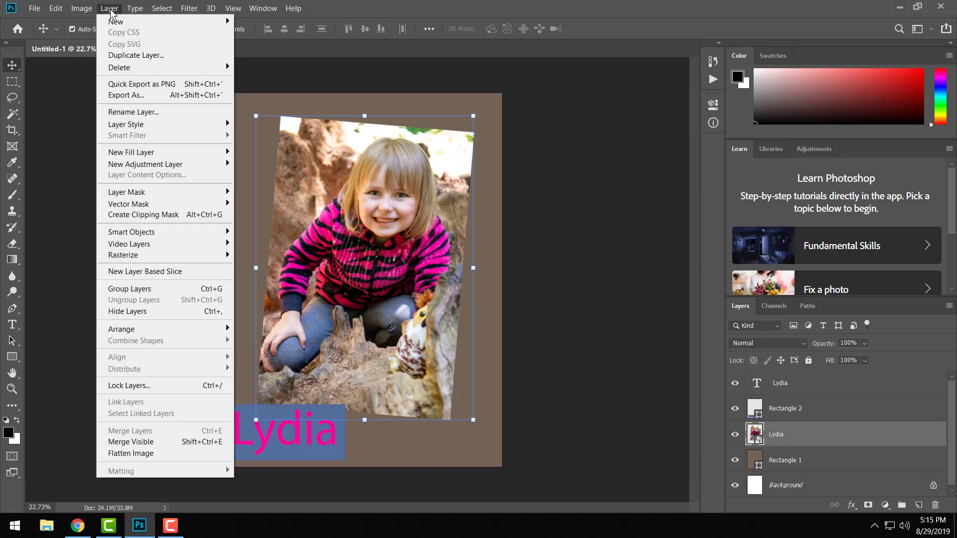
{"action": "left_click", "coordinate": [130, 129]}
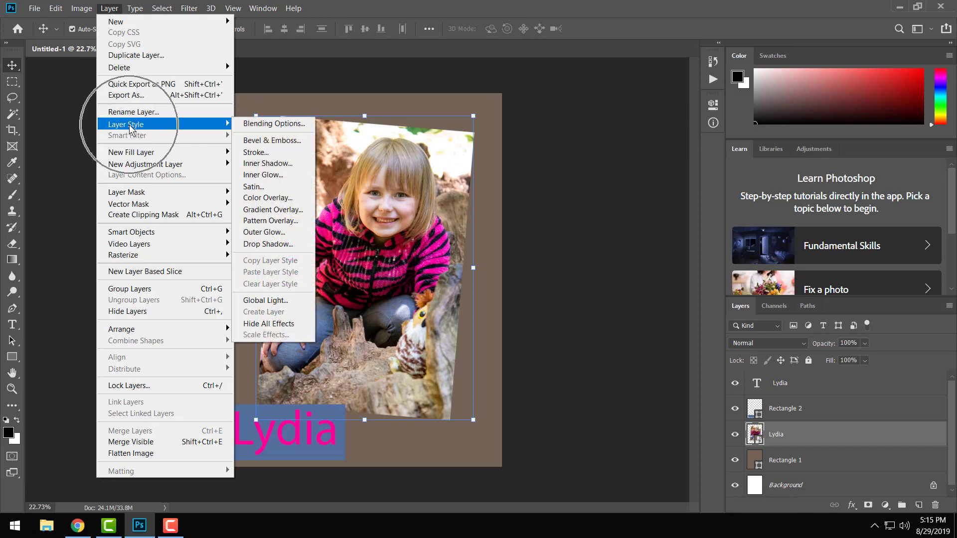
{"action": "left_click", "coordinate": [283, 141]}
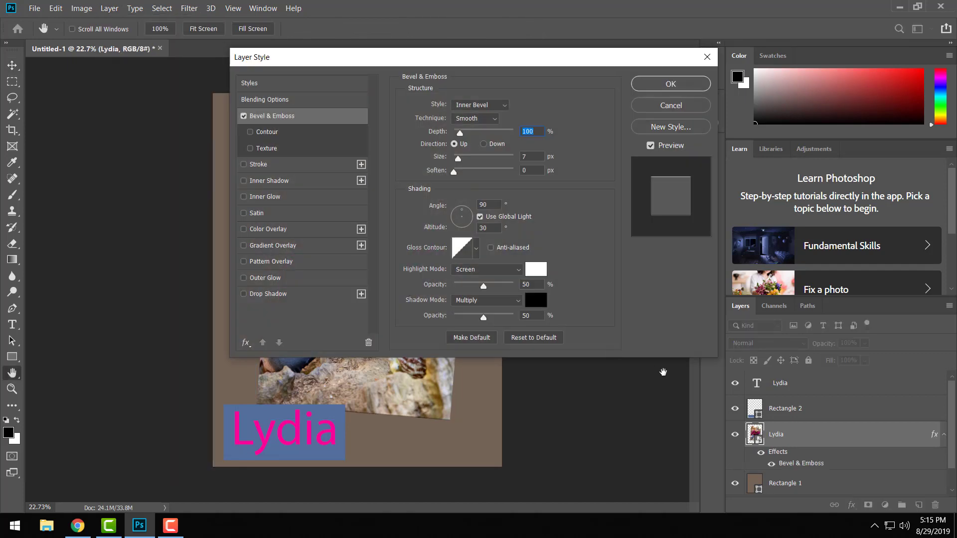
{"action": "left_click_drag", "start_coordinate": [379, 59], "coordinate": [265, 74]}
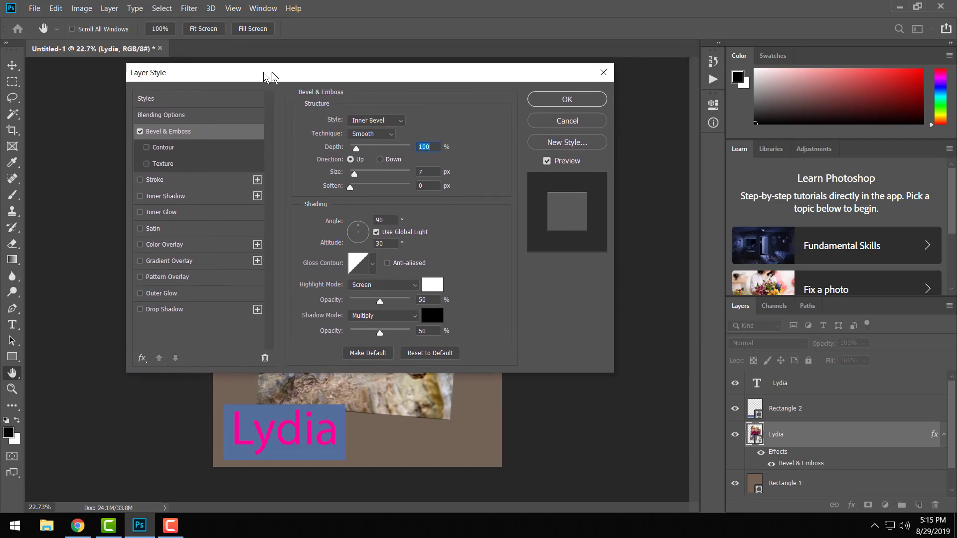
{"action": "left_click", "coordinate": [562, 120]}
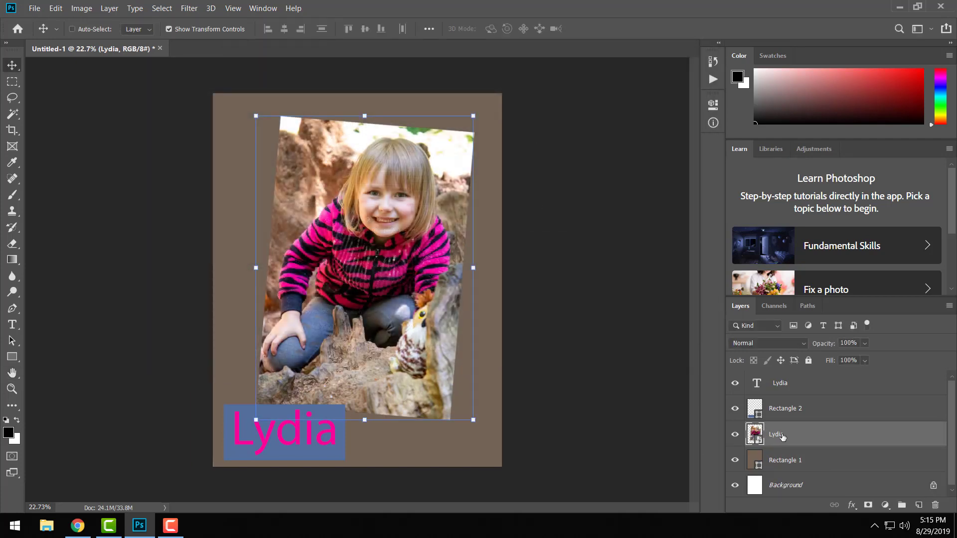
Open the photo layer's Layer Style settings and move the dialog clear of the photo.
{"action": "double_click", "coordinate": [776, 434]}
{"action": "left_click", "coordinate": [825, 436]}
{"action": "double_click", "coordinate": [829, 436]}
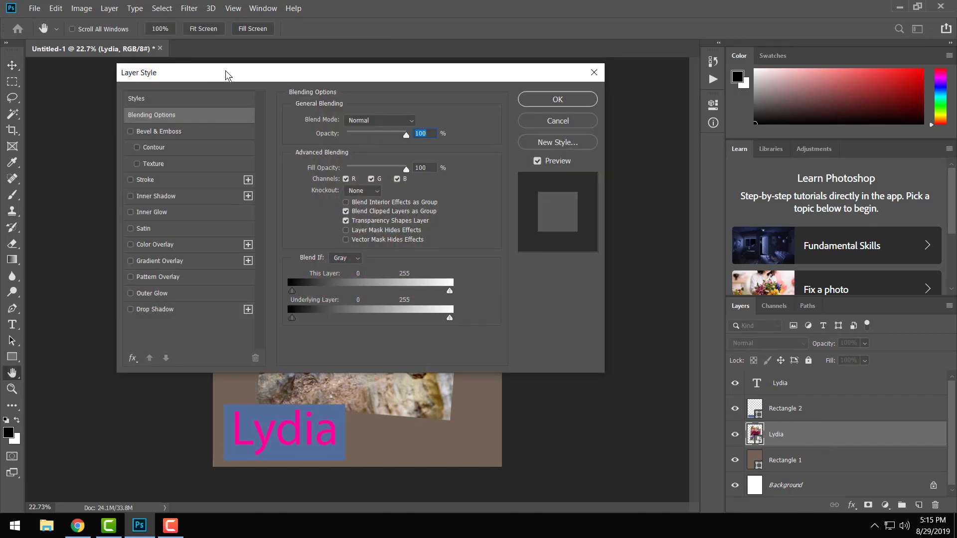
{"action": "left_click_drag", "start_coordinate": [227, 76], "coordinate": [596, 72]}
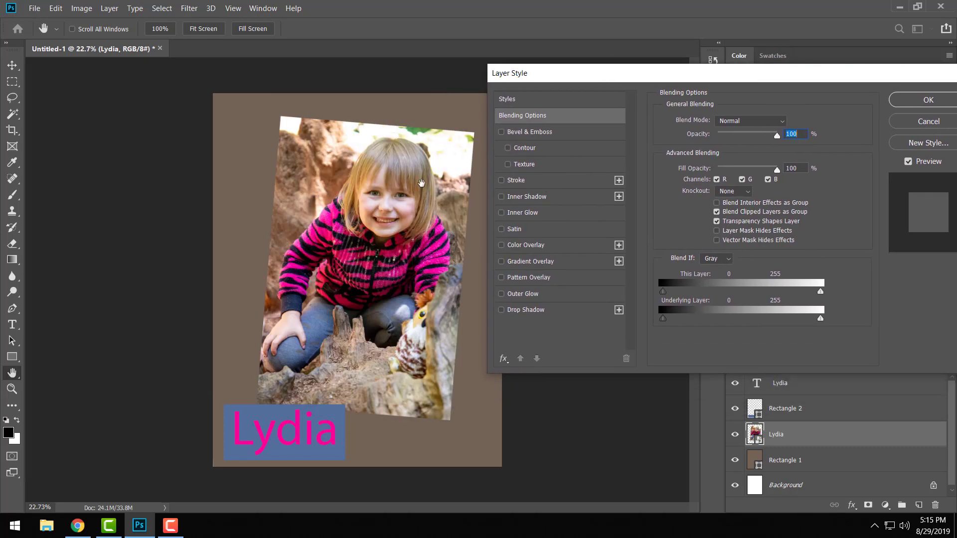
Try an inner bevel on the photo with 292% depth and 73 px size, and turn the effect off.
{"action": "left_click", "coordinate": [533, 134]}
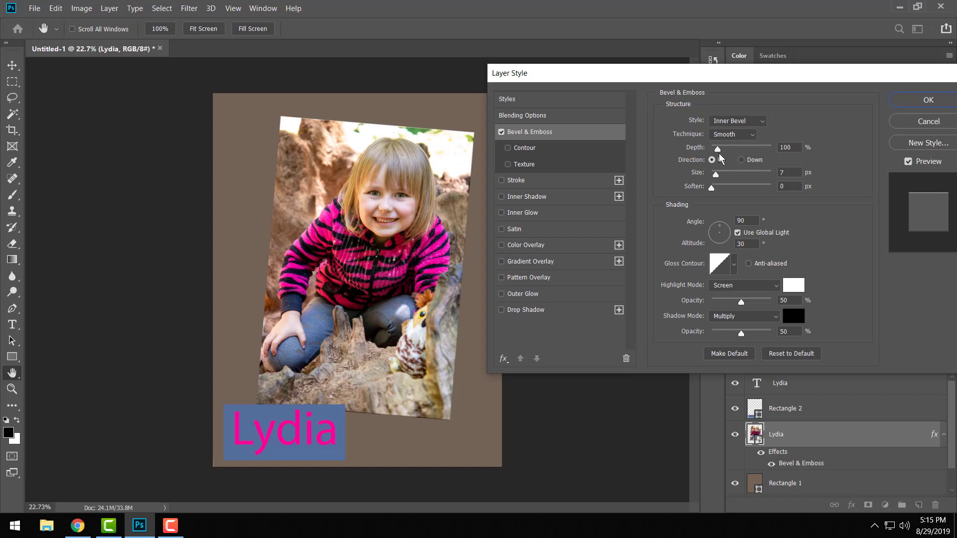
{"action": "left_click_drag", "start_coordinate": [717, 149], "coordinate": [731, 175]}
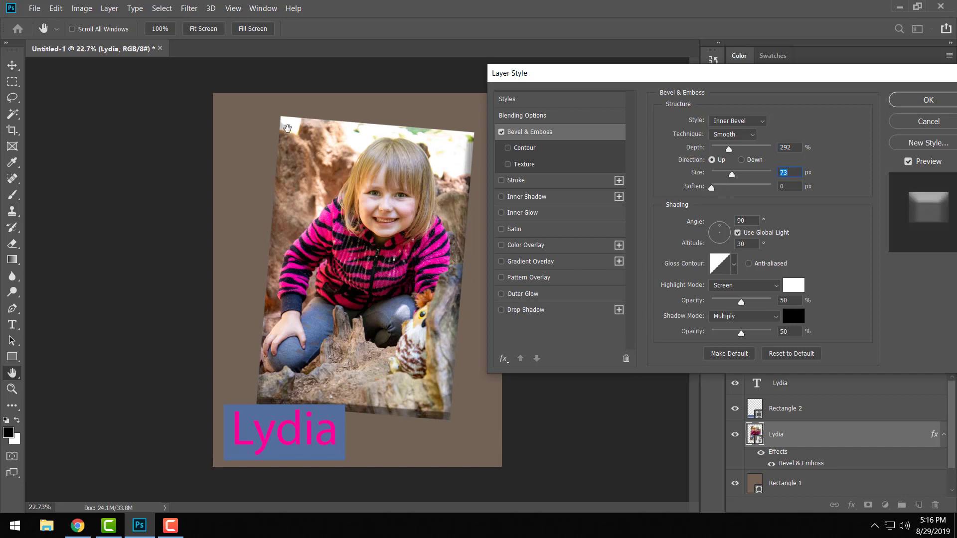
{"action": "left_click", "coordinate": [712, 188]}
{"action": "left_click", "coordinate": [500, 133]}
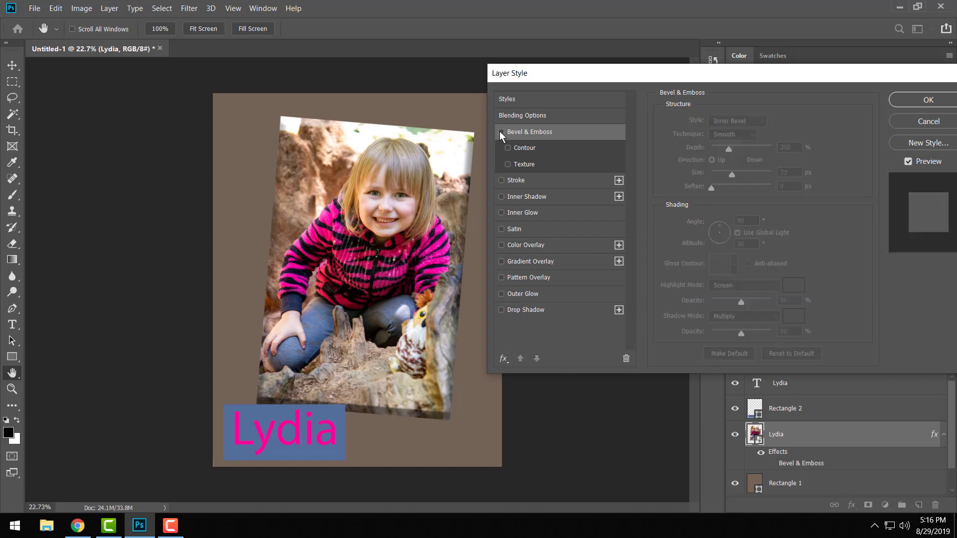
Add a black inside stroke of 21 px around the photo.
{"action": "left_click", "coordinate": [501, 180]}
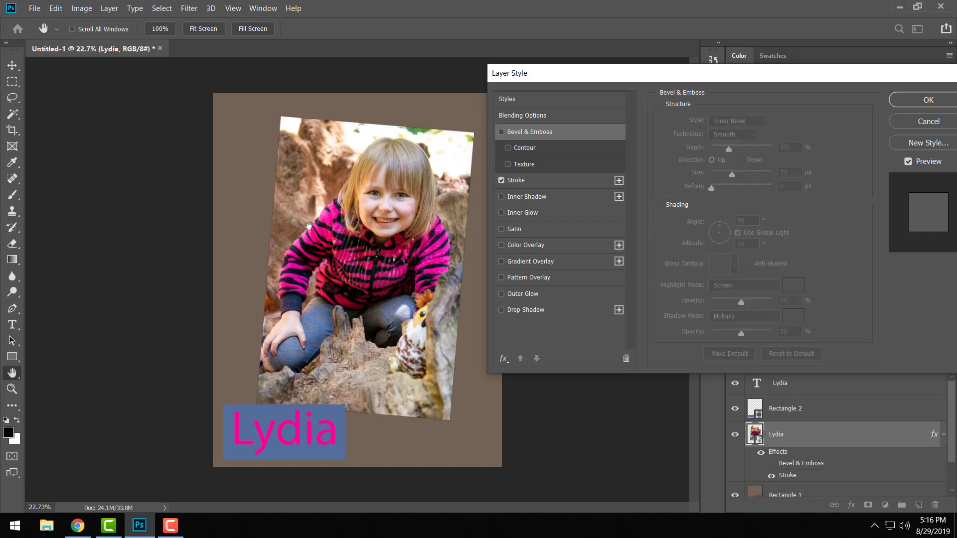
{"action": "left_click", "coordinate": [583, 179]}
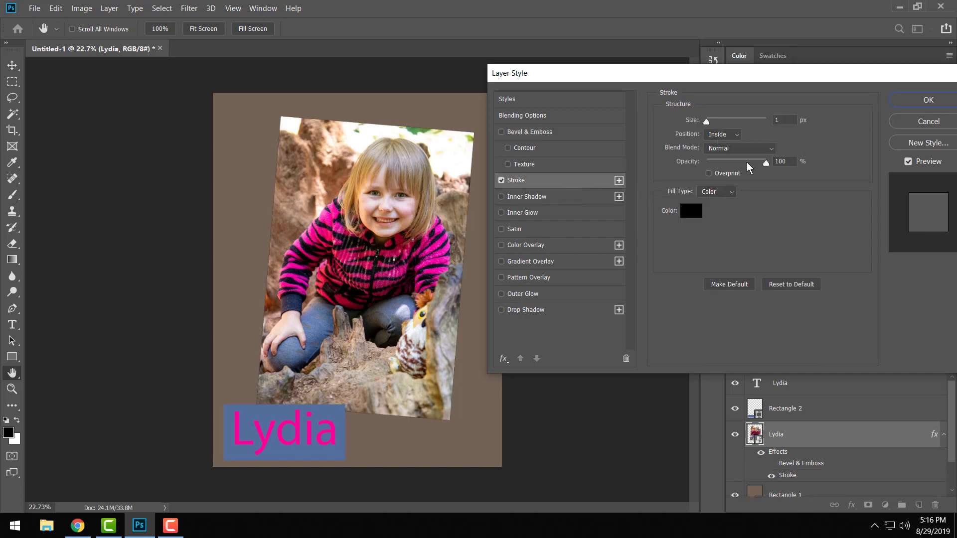
{"action": "left_click_drag", "start_coordinate": [704, 124], "coordinate": [722, 124]}
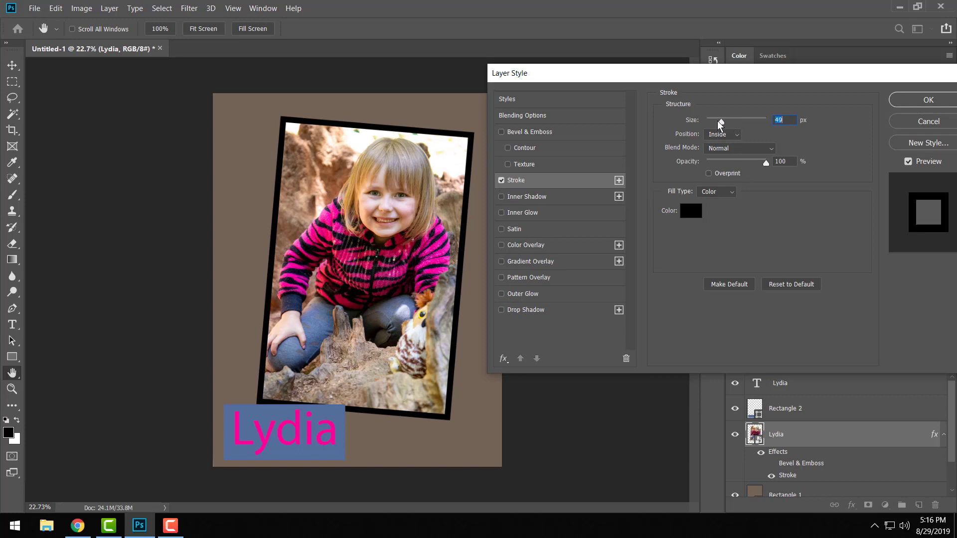
{"action": "left_click_drag", "start_coordinate": [718, 121], "coordinate": [715, 121]}
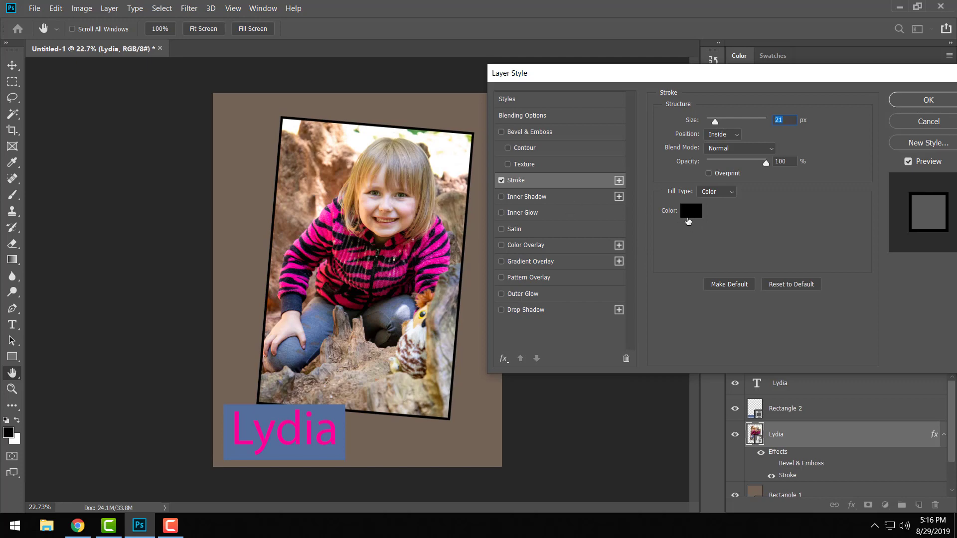
Try the inner shadow and the color, gradient and pattern overlays on the photo, leave them off, and reduce the stroke size to 17 px.
{"action": "left_click", "coordinate": [501, 196]}
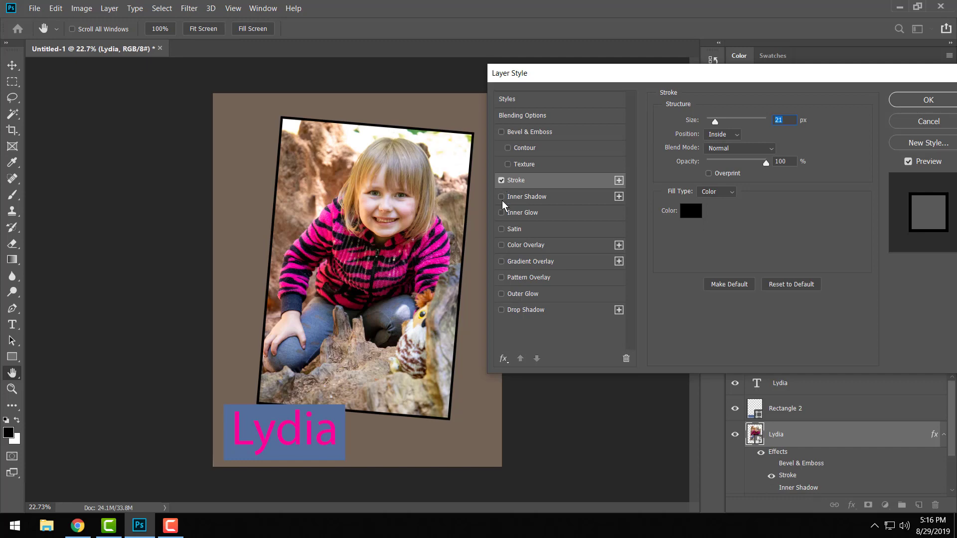
{"action": "key", "text": "Down"}
{"action": "key", "text": "Down"}
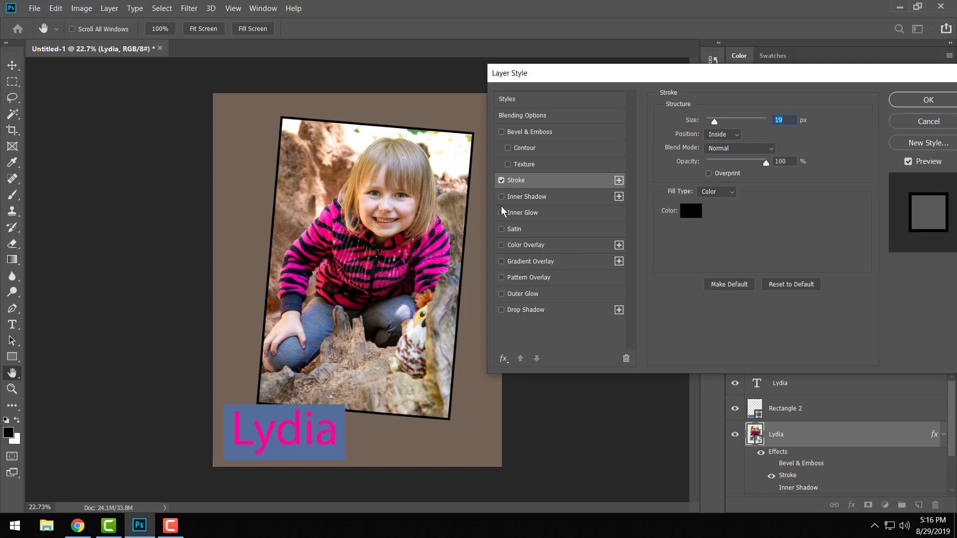
{"action": "left_click", "coordinate": [501, 246]}
{"action": "left_click", "coordinate": [501, 246]}
{"action": "left_click", "coordinate": [499, 262]}
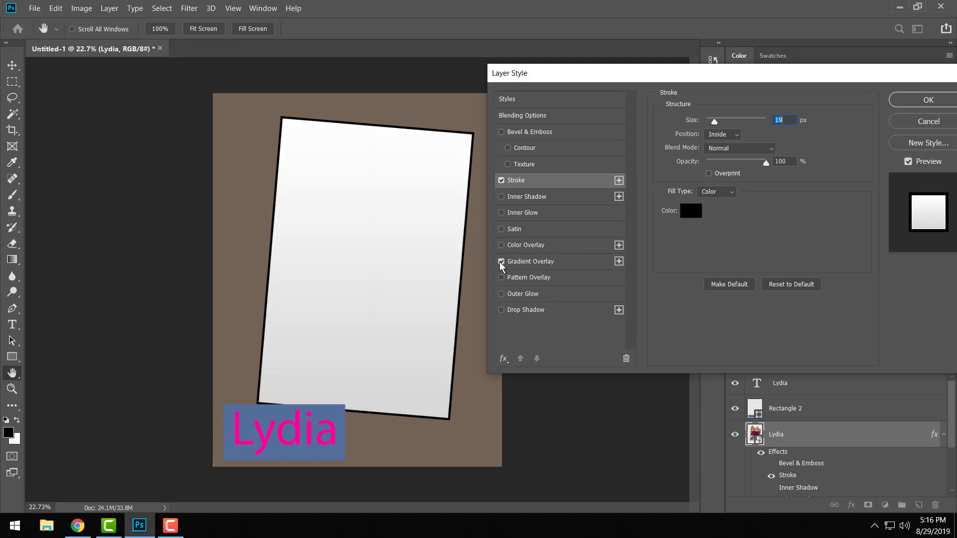
{"action": "left_click", "coordinate": [499, 261]}
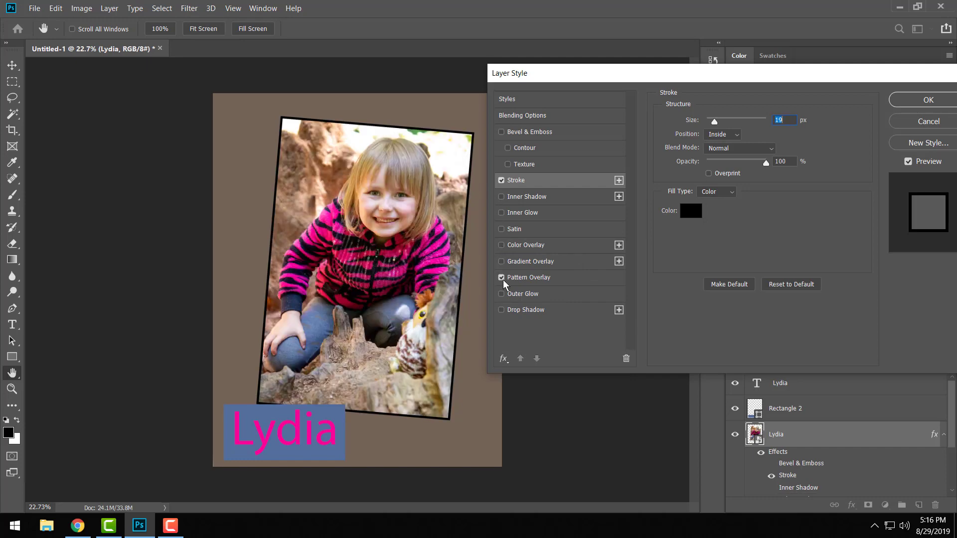
{"action": "left_click", "coordinate": [504, 280]}
{"action": "left_click", "coordinate": [503, 279]}
{"action": "key", "text": "Down"}
{"action": "key", "text": "Down"}
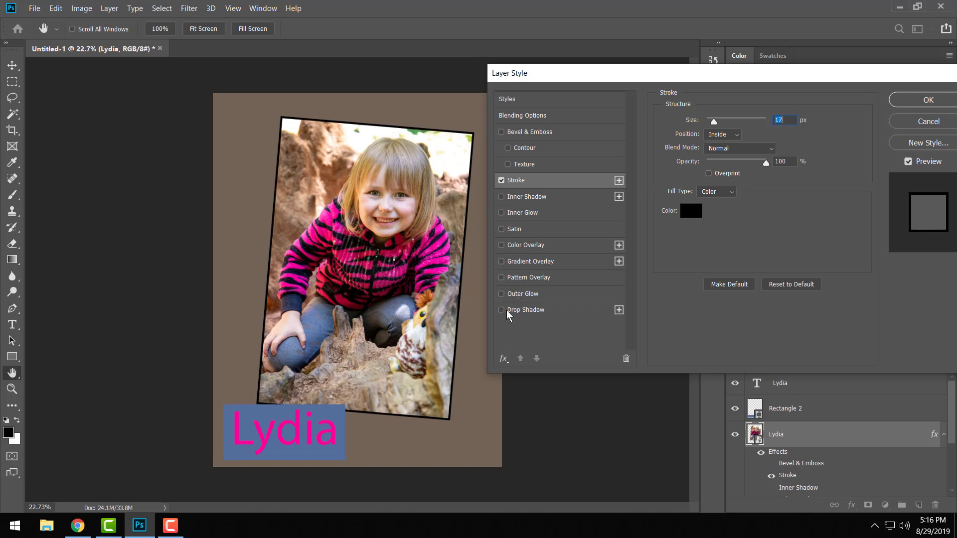
Add a drop shadow to the photo with 33 px distance, 33% spread and 62 px size, and apply the layer style.
{"action": "left_click", "coordinate": [522, 309]}
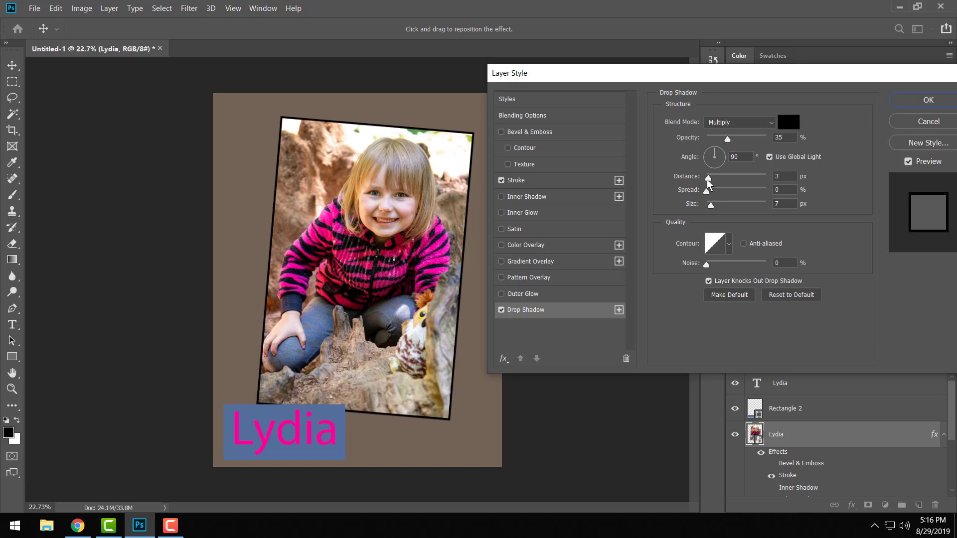
{"action": "left_click_drag", "start_coordinate": [707, 180], "coordinate": [728, 190]}
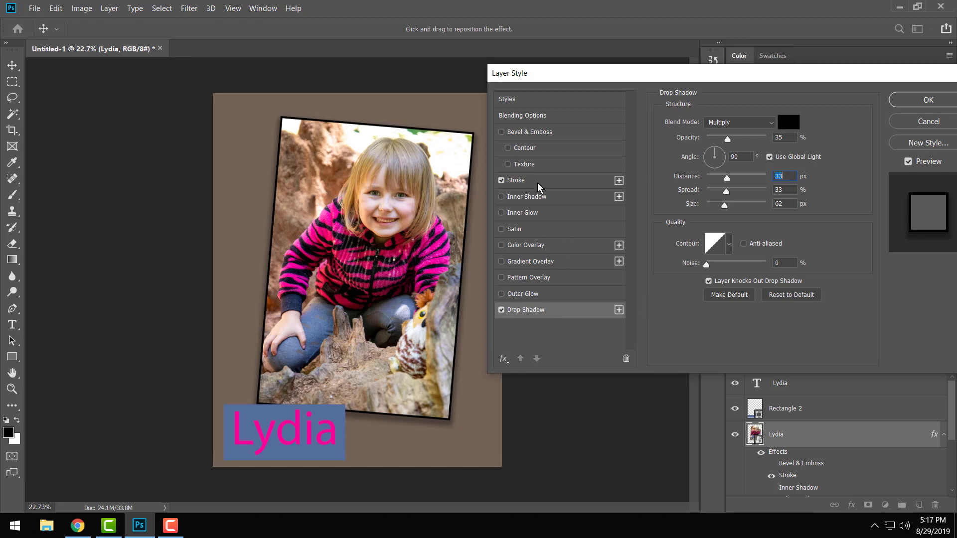
{"action": "left_click", "coordinate": [921, 101]}
Set the name text layer's opacity to 98% and add an outer glow with 17% spread and 70 px size.
{"action": "left_click", "coordinate": [298, 449]}
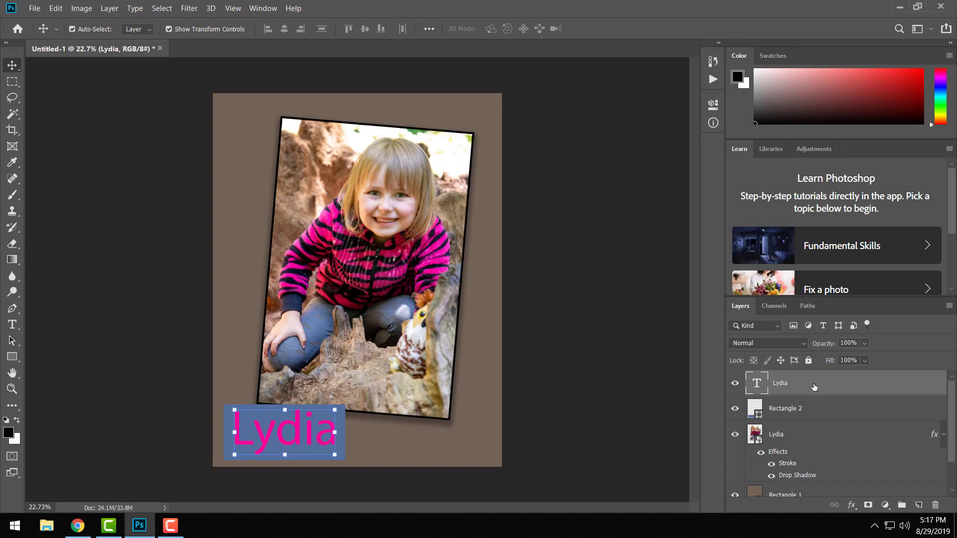
{"action": "double_click", "coordinate": [813, 387]}
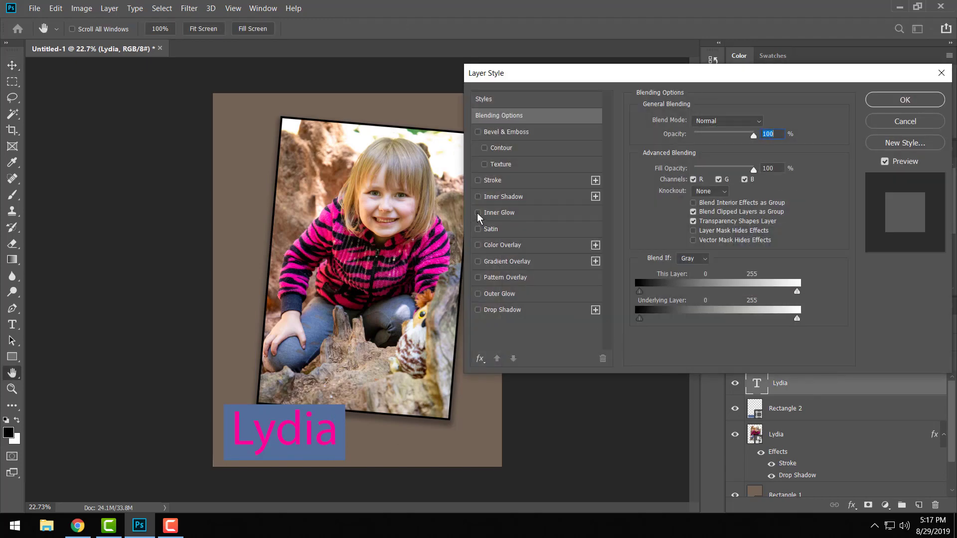
{"action": "scroll", "coordinate": [500, 299], "scroll_direction": "down", "scroll_amount": 2}
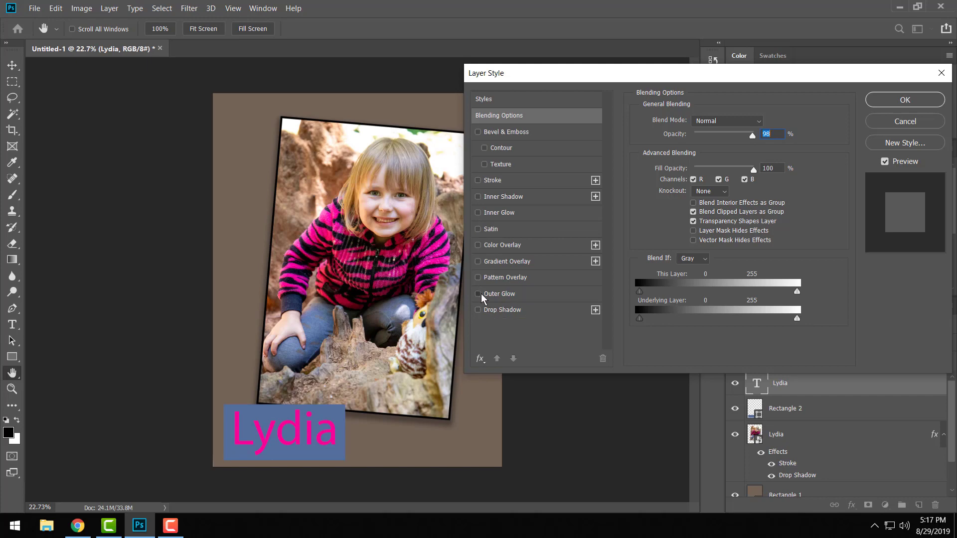
{"action": "left_click", "coordinate": [479, 295]}
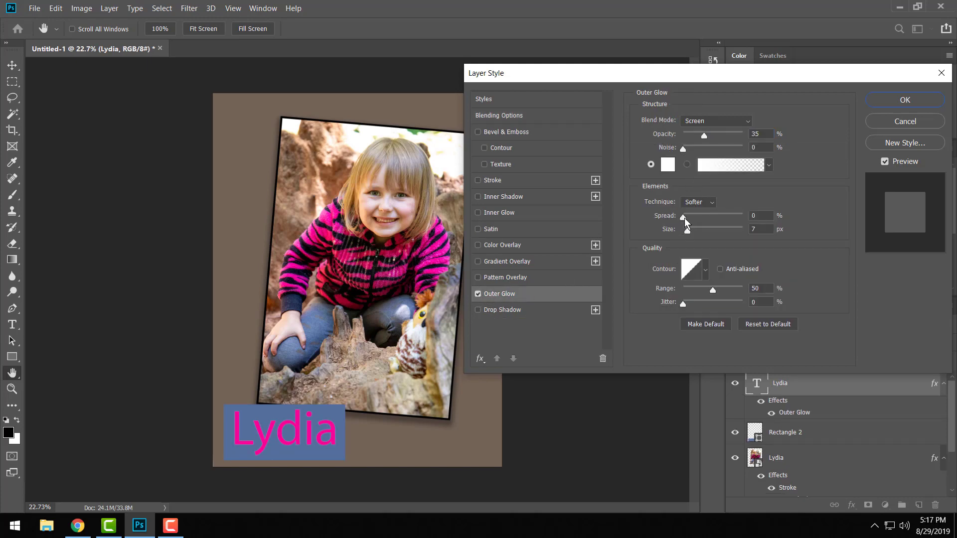
{"action": "mouse_move", "coordinate": [684, 217]}
{"action": "left_mouse_down"}
{"action": "mouse_move", "coordinate": [699, 219]}
{"action": "mouse_move", "coordinate": [688, 232]}
{"action": "mouse_move", "coordinate": [703, 232]}
{"action": "mouse_move", "coordinate": [693, 217]}
{"action": "left_mouse_up"}
Change the name text's outer glow color from white to a soft red.
{"action": "left_click", "coordinate": [667, 165]}
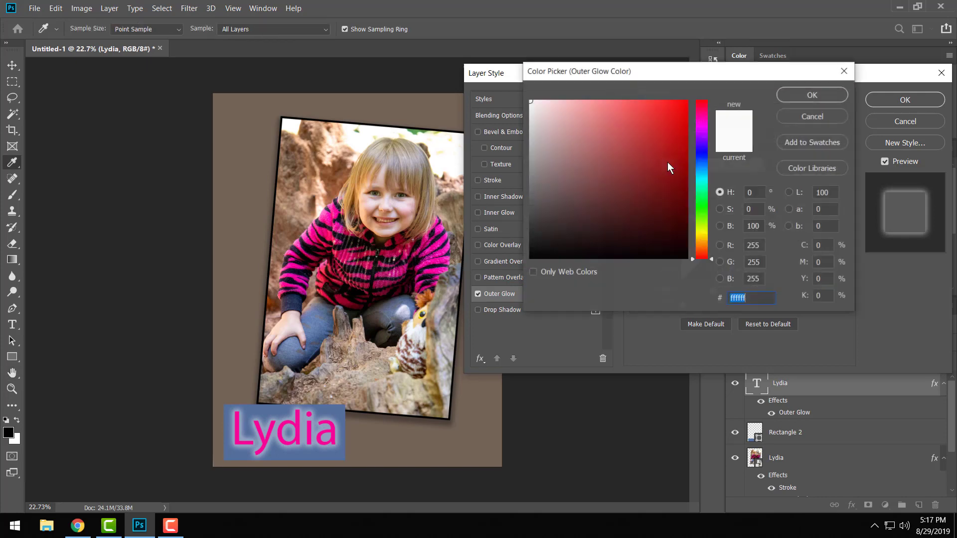
{"action": "left_click", "coordinate": [674, 128]}
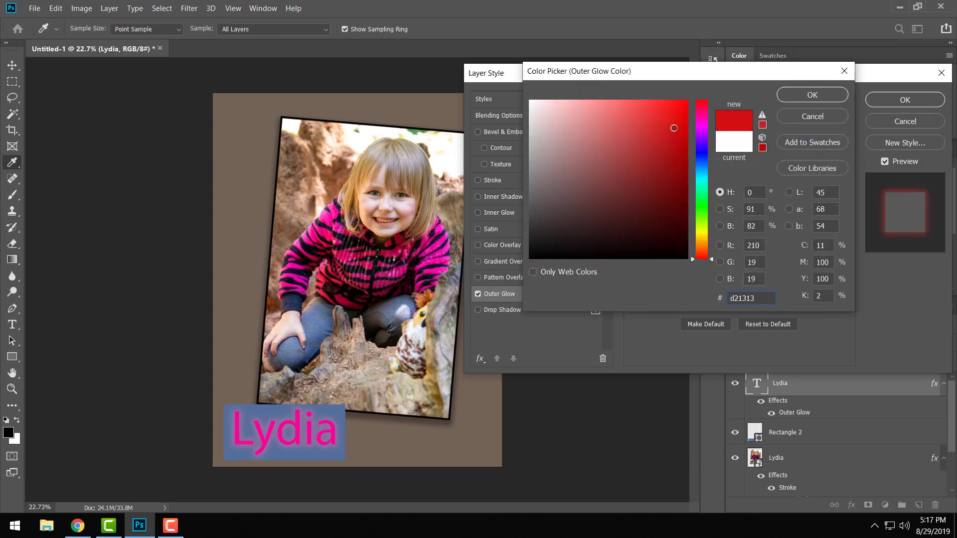
{"action": "mouse_move", "coordinate": [674, 128]}
{"action": "left_mouse_down"}
{"action": "mouse_move", "coordinate": [521, 265]}
{"action": "mouse_move", "coordinate": [606, 145]}
{"action": "mouse_move", "coordinate": [633, 124]}
{"action": "left_mouse_up"}
{"action": "left_click", "coordinate": [811, 95]}
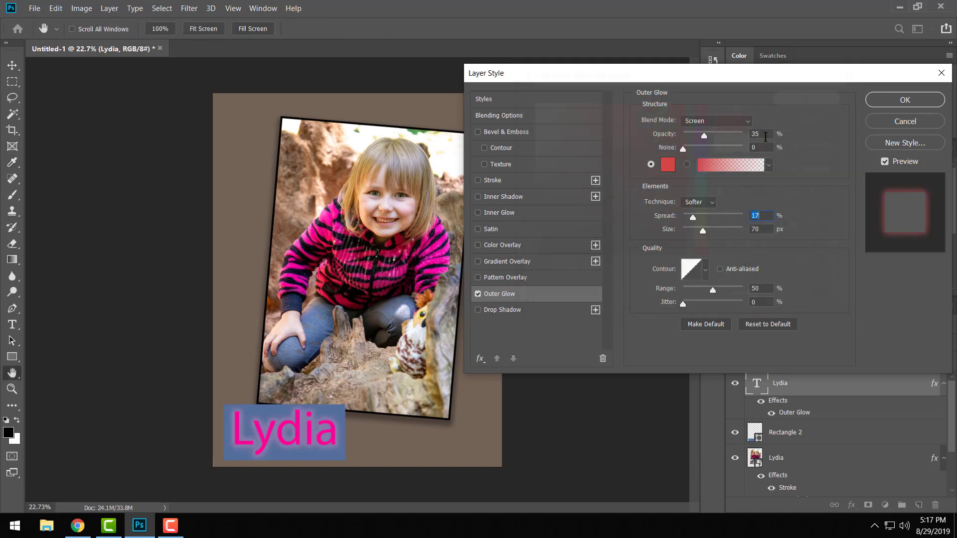
Turn off the name text's outer glow, enable a drop shadow instead, and open the drop shadow settings.
{"action": "left_click", "coordinate": [478, 309]}
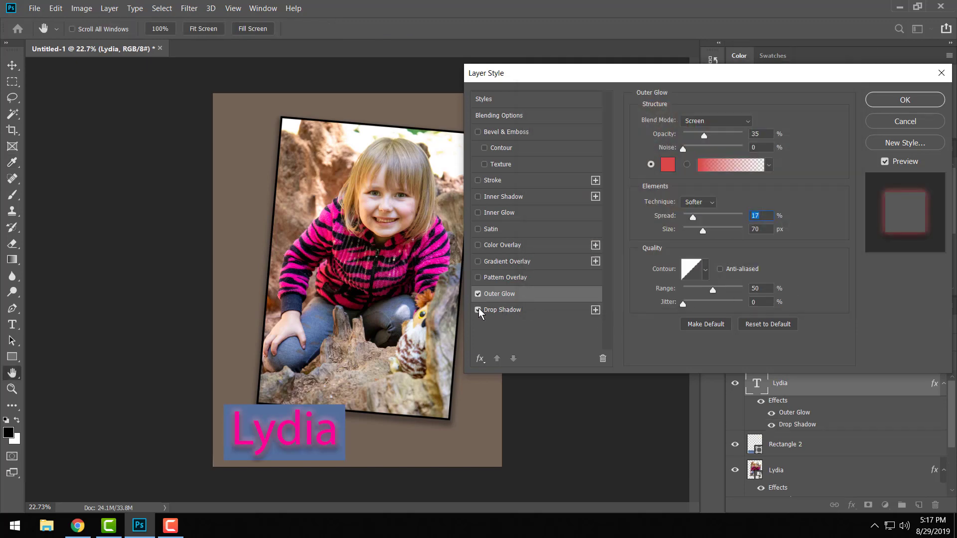
{"action": "left_click", "coordinate": [477, 309]}
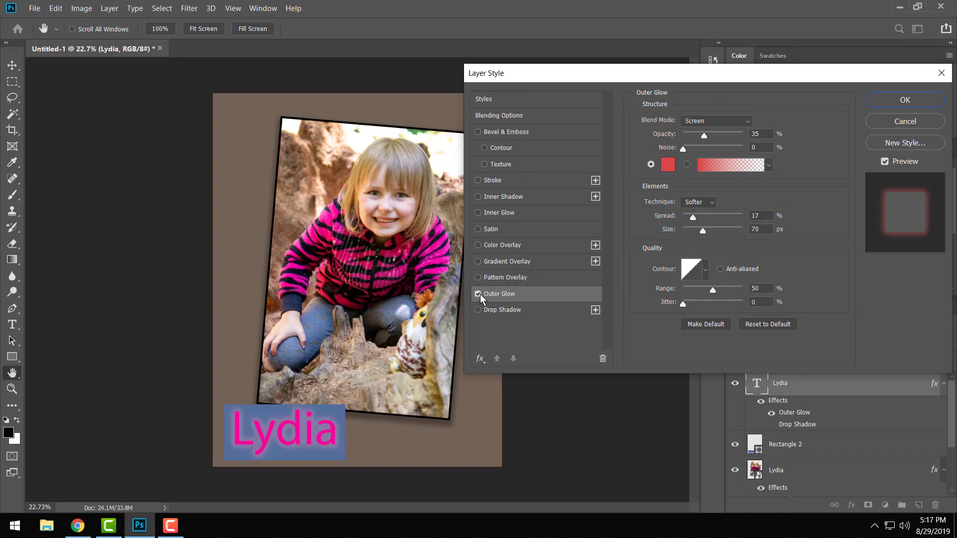
{"action": "left_click", "coordinate": [477, 294]}
{"action": "left_click", "coordinate": [477, 310]}
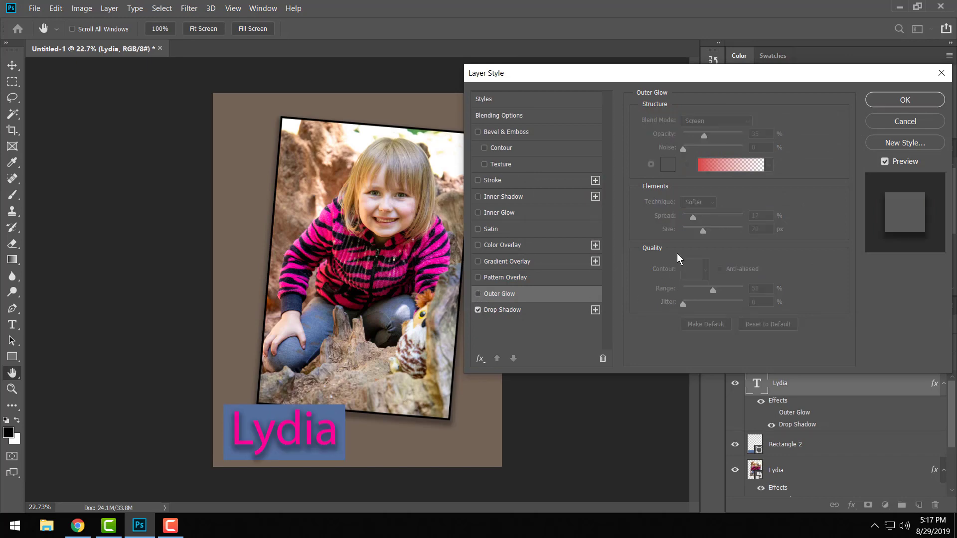
{"action": "left_click", "coordinate": [536, 312]}
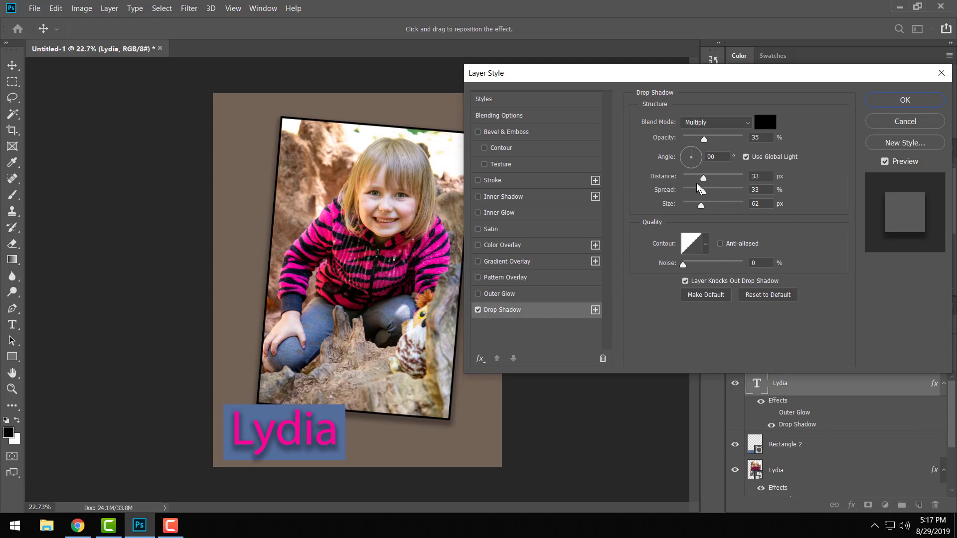
Set the text's drop shadow to 145° angle, 9 px distance, 8% spread and 5 px size, and apply the layer style.
{"action": "left_click_drag", "start_coordinate": [702, 178], "coordinate": [682, 214]}
{"action": "key", "text": "Up"}
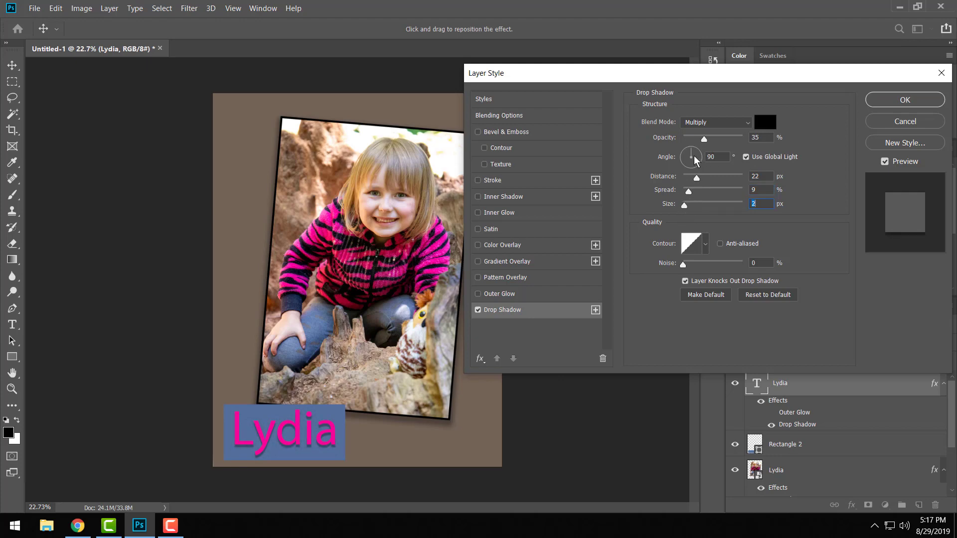
{"action": "left_click", "coordinate": [679, 156]}
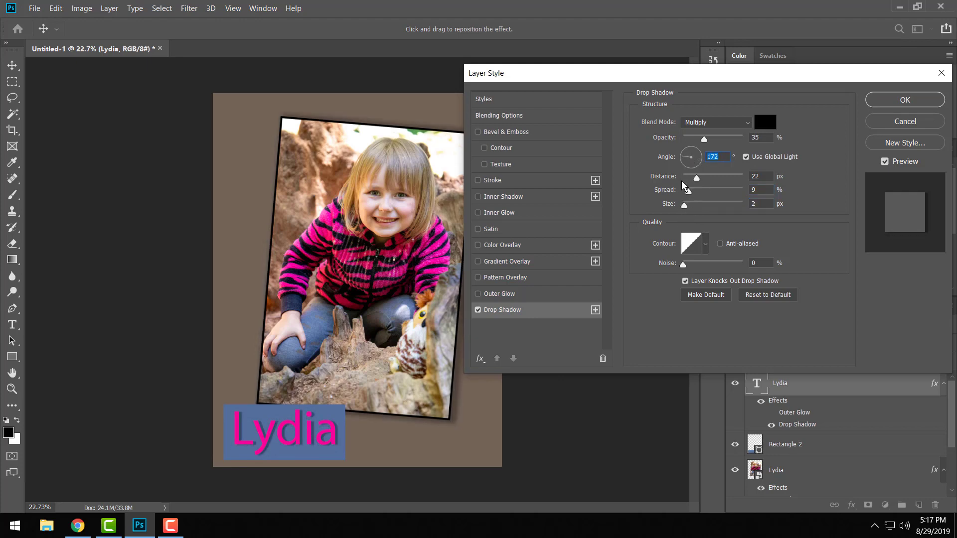
{"action": "left_click_drag", "start_coordinate": [683, 157], "coordinate": [684, 153]}
{"action": "mouse_move", "coordinate": [689, 192]}
{"action": "left_mouse_down"}
{"action": "mouse_move", "coordinate": [687, 179]}
{"action": "mouse_move", "coordinate": [686, 209]}
{"action": "left_mouse_up"}
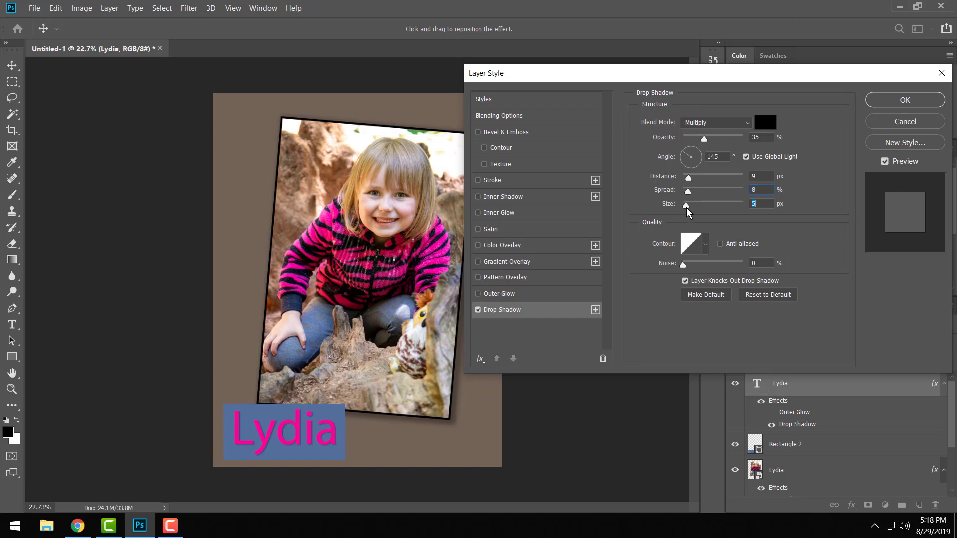
{"action": "left_click", "coordinate": [887, 103]}
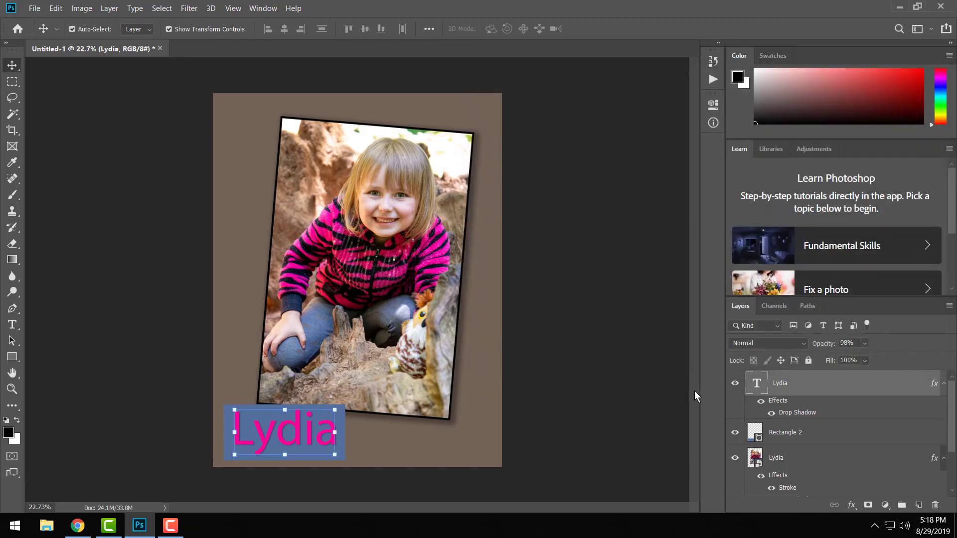
Select the Background layer and start saving the document to the Documents folder.
{"action": "scroll", "coordinate": [954, 419], "scroll_direction": "down", "scroll_amount": 3}
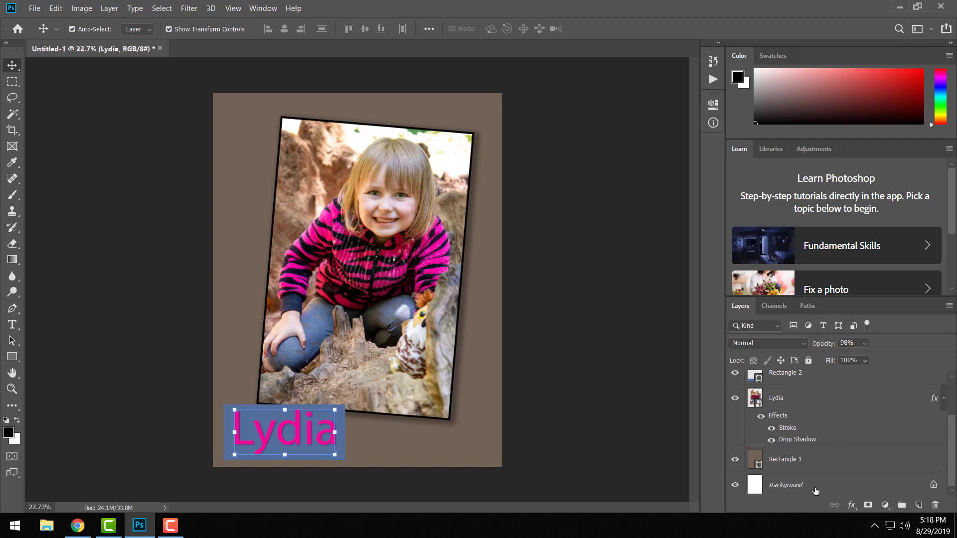
{"action": "left_click", "coordinate": [812, 491]}
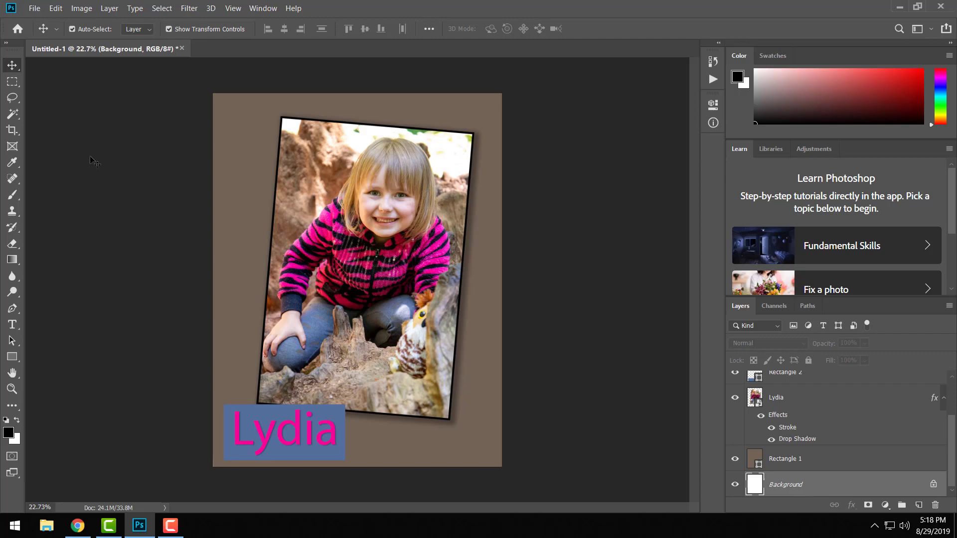
{"action": "left_click", "coordinate": [35, 9]}
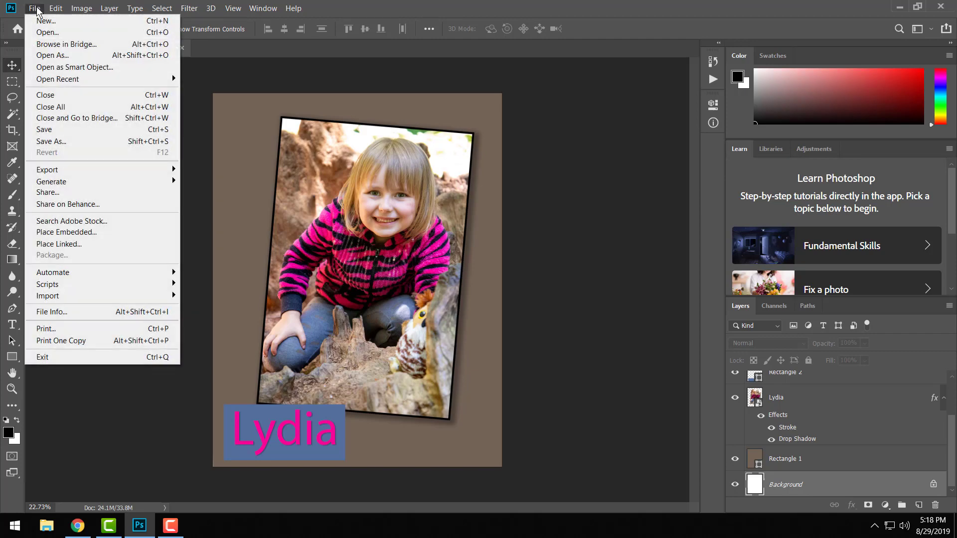
{"action": "left_click", "coordinate": [62, 130]}
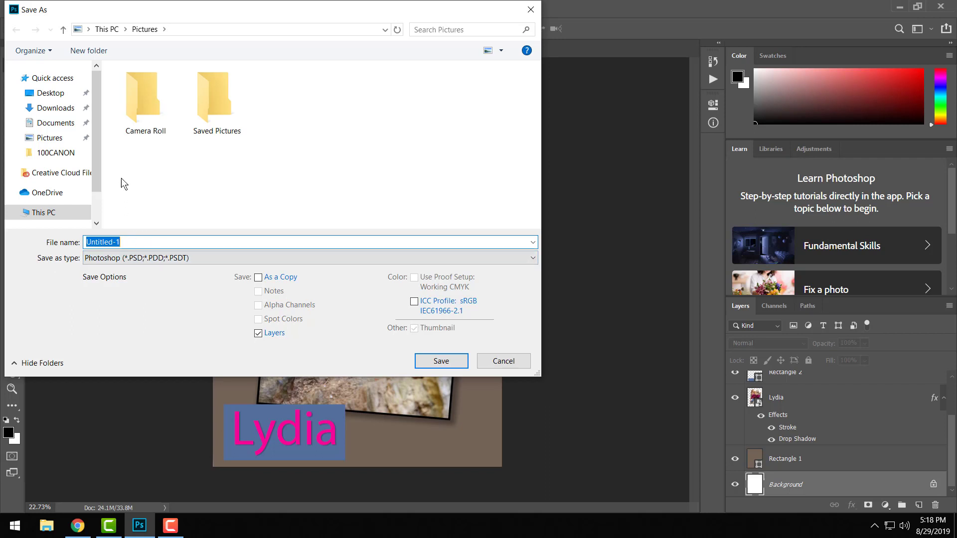
{"action": "mouse_move", "coordinate": [93, 140]}
{"action": "left_mouse_down"}
{"action": "mouse_move", "coordinate": [93, 150]}
{"action": "mouse_move", "coordinate": [79, 136]}
{"action": "left_mouse_up"}
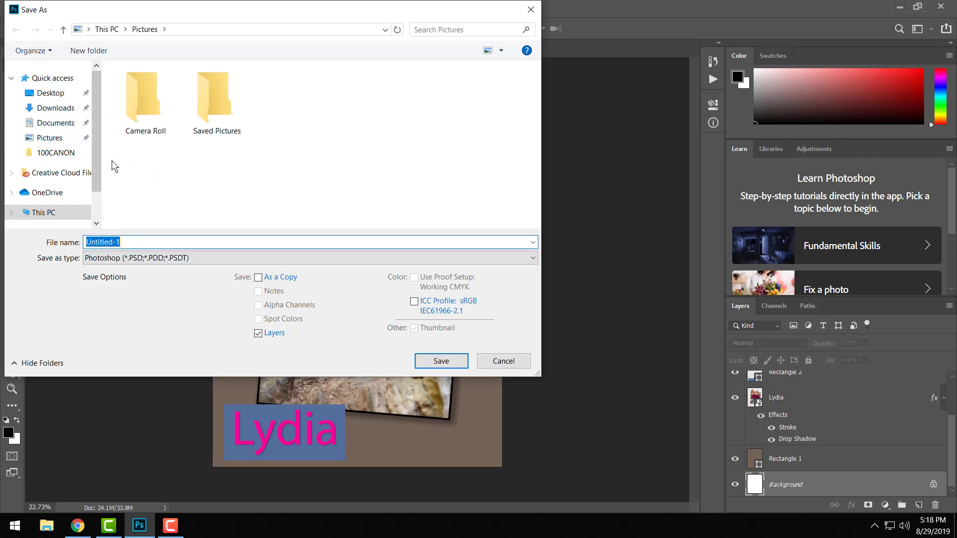
{"action": "left_click", "coordinate": [64, 123]}
Create a folder named Media Comm inside Documents and open it as the save location.
{"action": "right_click", "coordinate": [168, 135]}
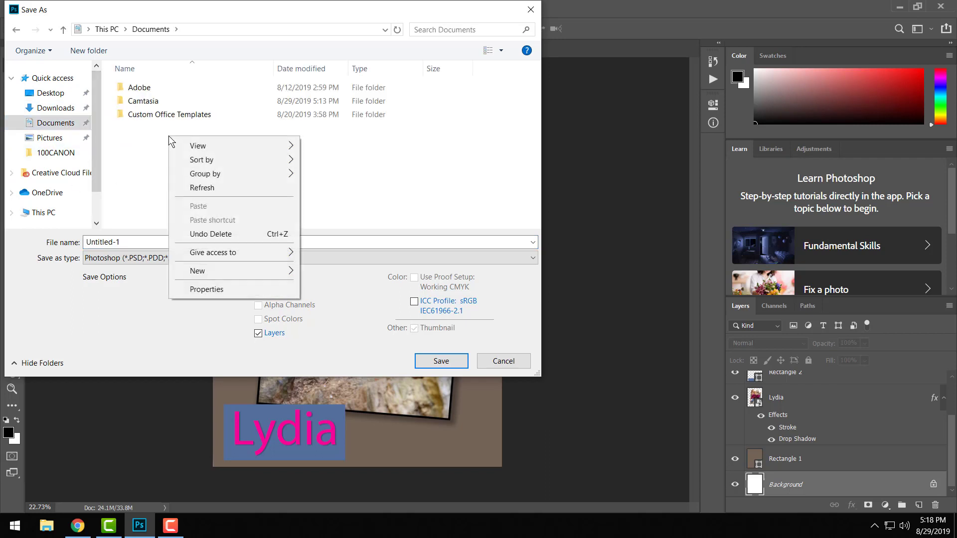
{"action": "mouse_move", "coordinate": [269, 277]}
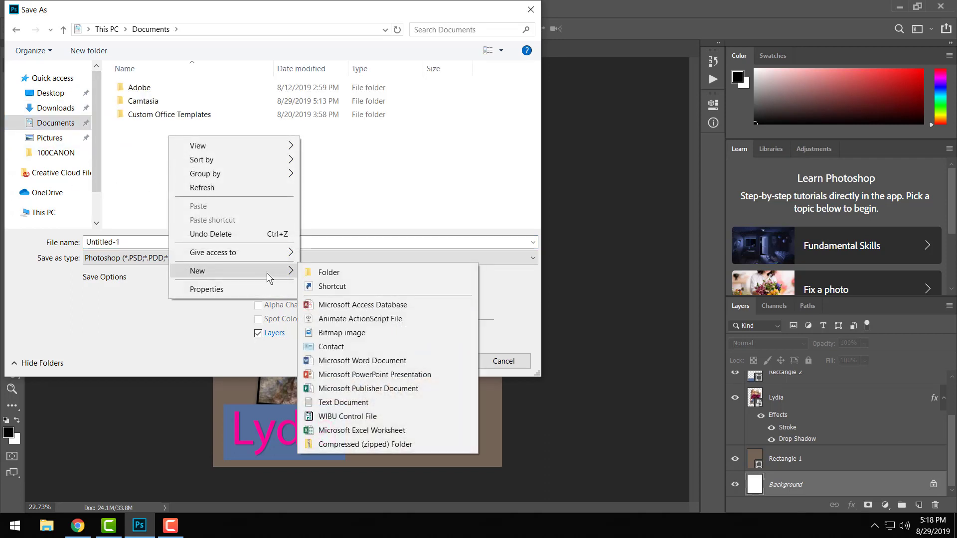
{"action": "left_click", "coordinate": [331, 277]}
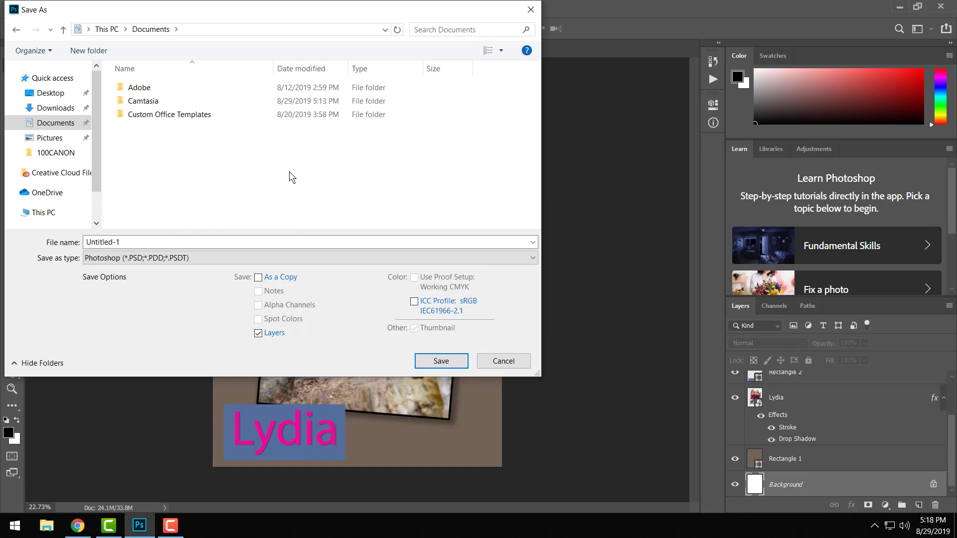
{"action": "right_click", "coordinate": [148, 126]}
{"action": "mouse_move", "coordinate": [205, 261]}
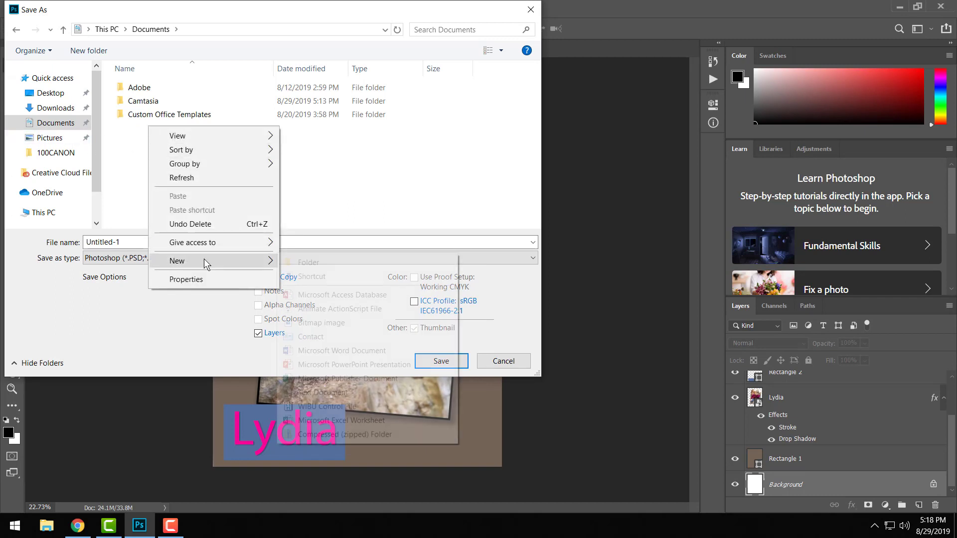
{"action": "left_click", "coordinate": [325, 260]}
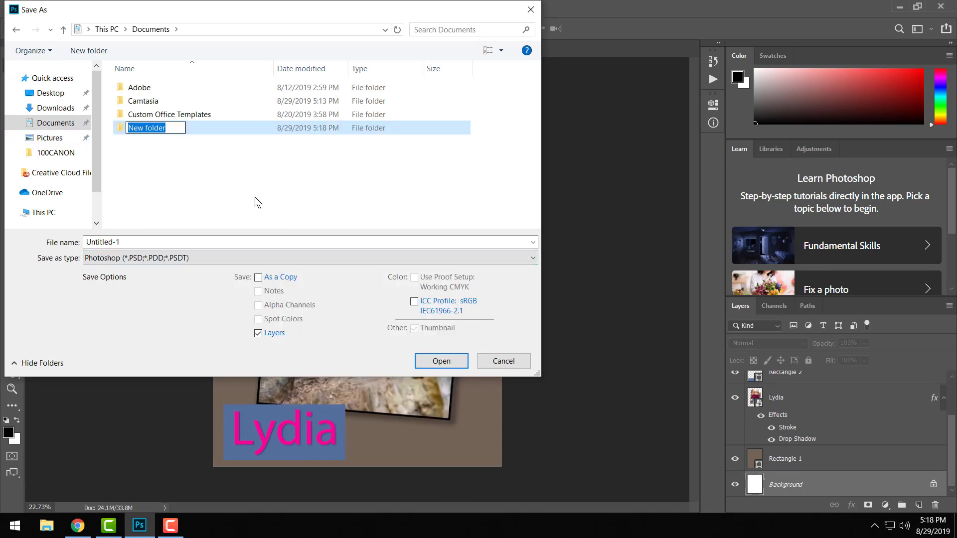
{"action": "type", "text": "Media Comm"}
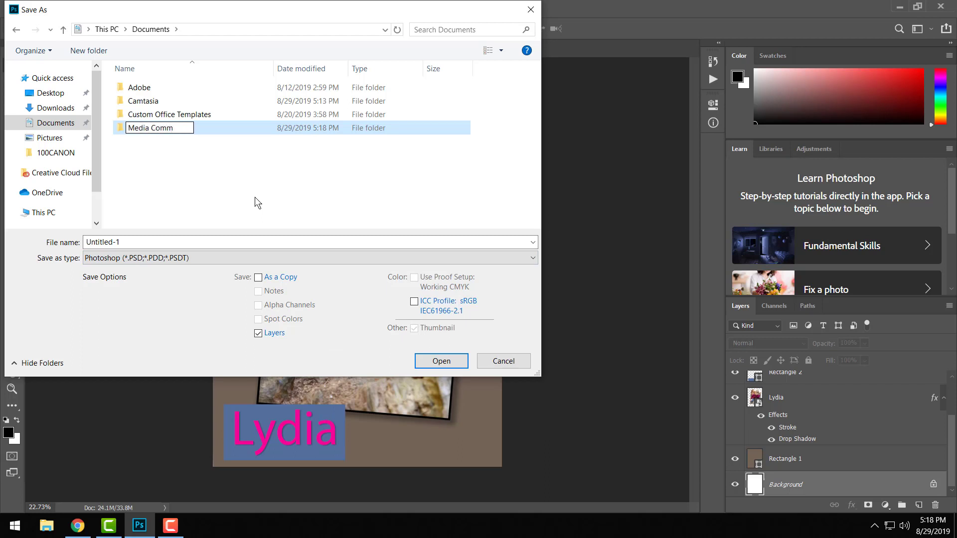
{"action": "left_click", "coordinate": [255, 197]}
{"action": "double_click", "coordinate": [160, 129]}
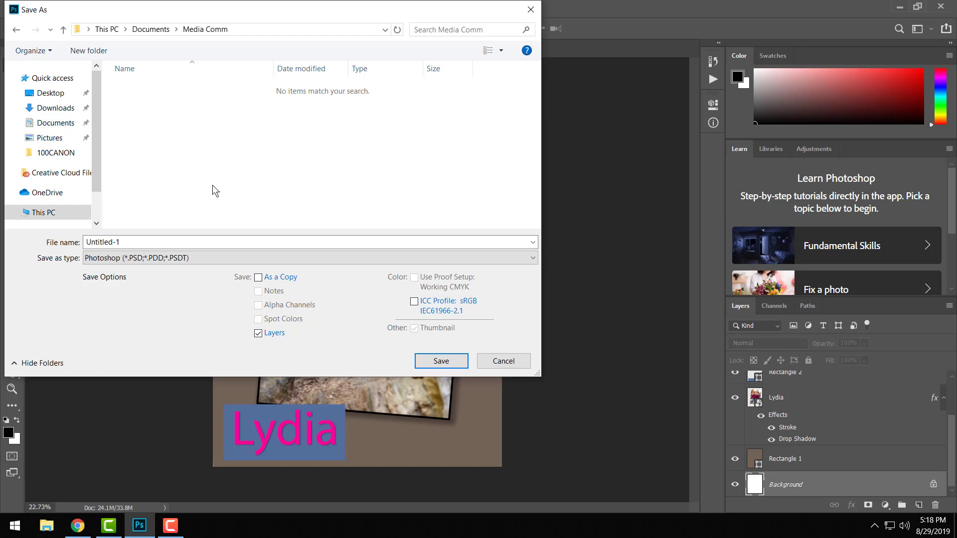
Save the document as a Photoshop file named Photoshop Practice 1 with Maximize Compatibility on.
{"action": "left_click_drag", "start_coordinate": [139, 242], "coordinate": [84, 244]}
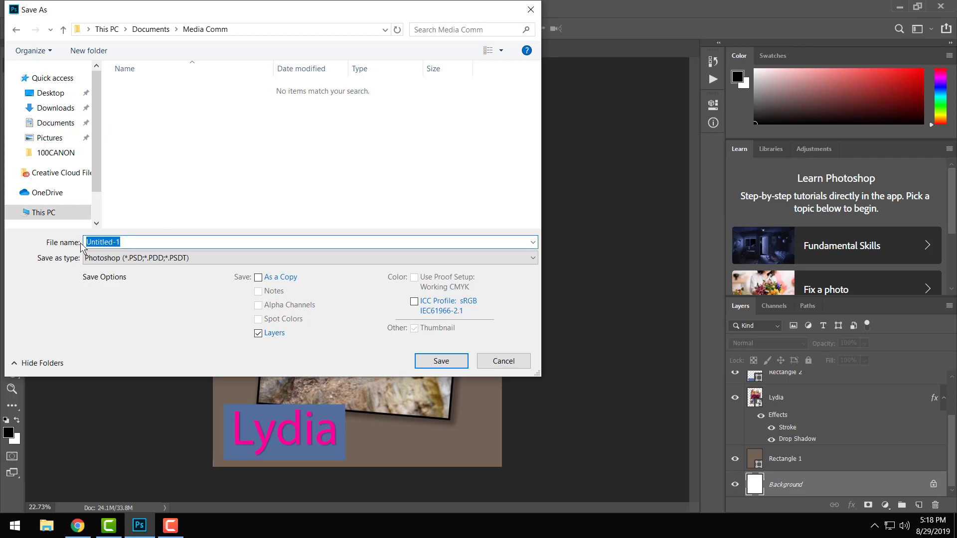
{"action": "type", "text": "Photo shop R"}
{"action": "key", "text": "BackSpace"}
{"action": "type", "text": "Practice 1"}
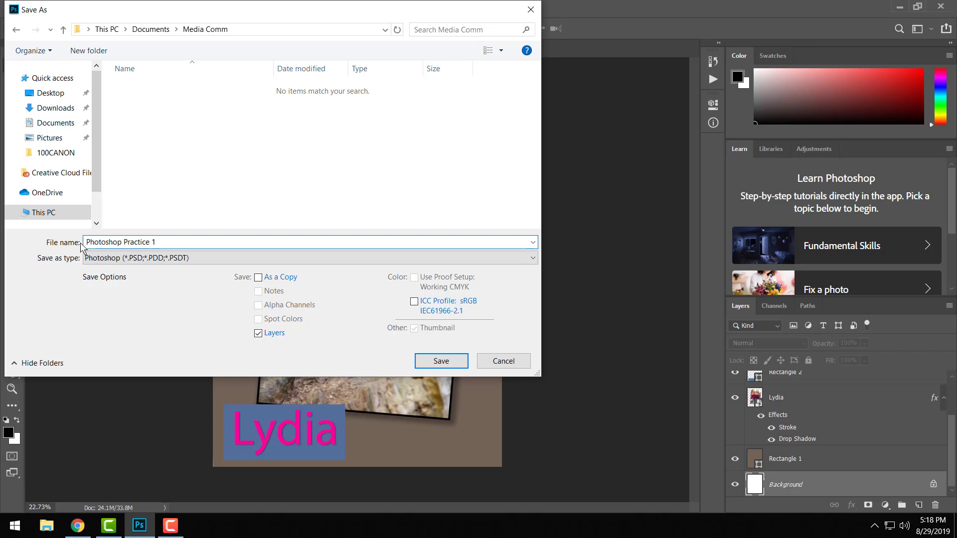
{"action": "left_click", "coordinate": [445, 365]}
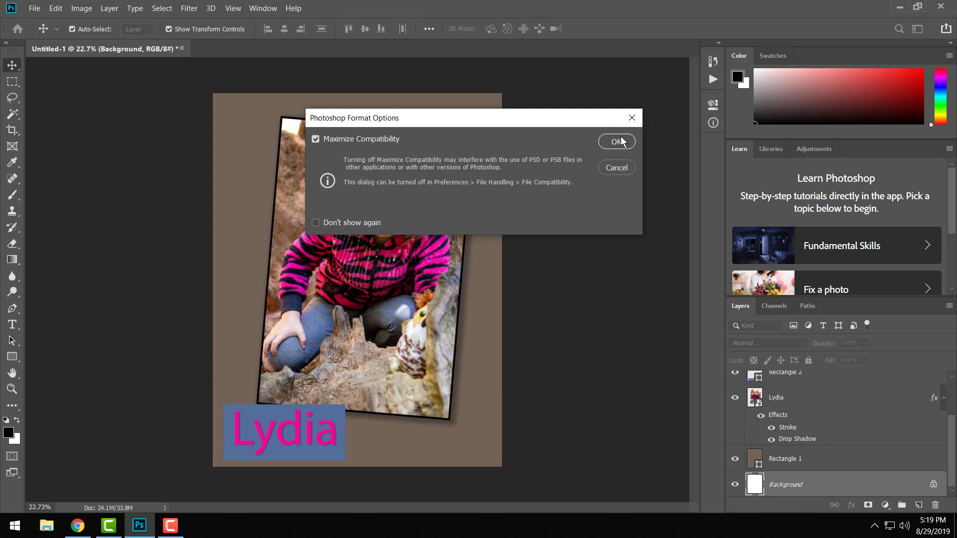
{"action": "left_click", "coordinate": [621, 142]}
{"action": "left_click", "coordinate": [219, 279]}
{"action": "left_click", "coordinate": [178, 268]}
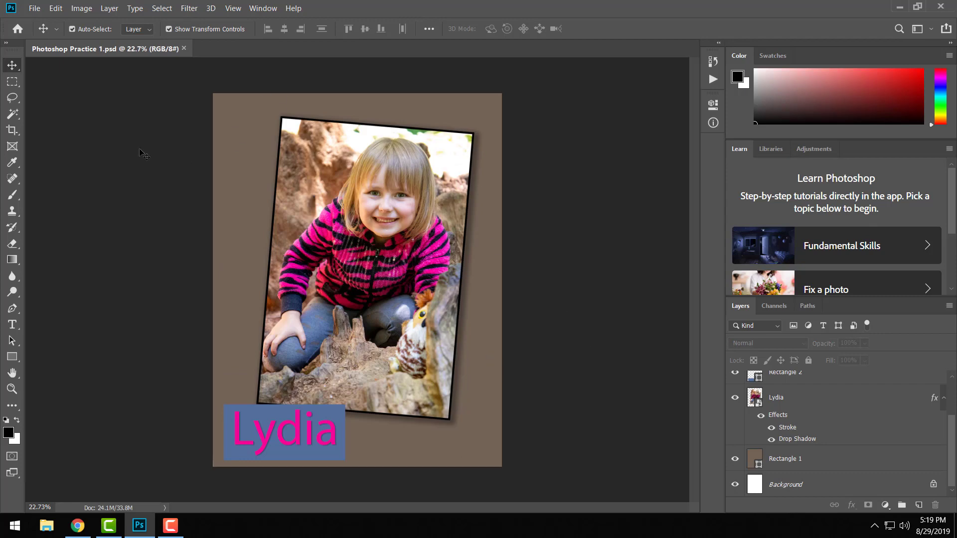
Save a JPEG version of the document as Photoshop Practice 1 in the Media Comm folder.
{"action": "left_click", "coordinate": [33, 8]}
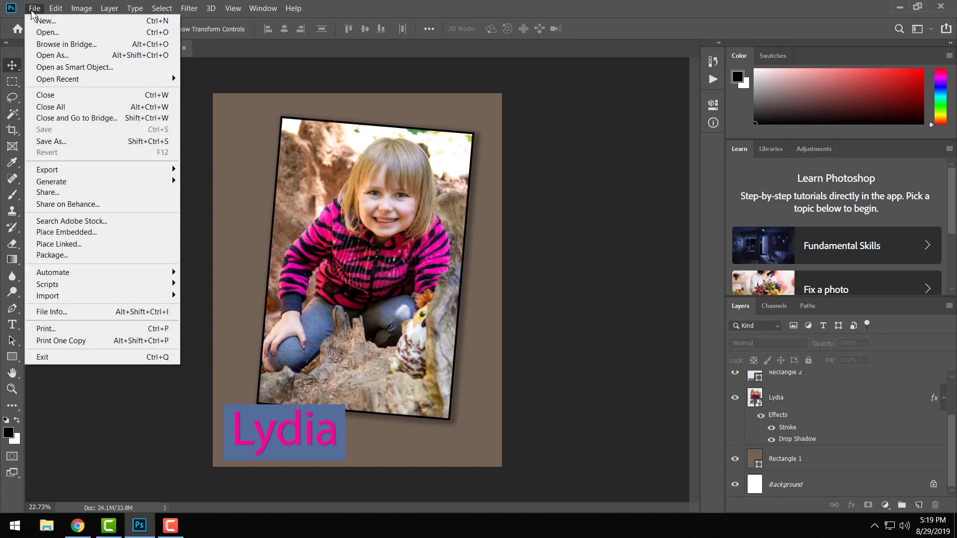
{"action": "left_click", "coordinate": [74, 141]}
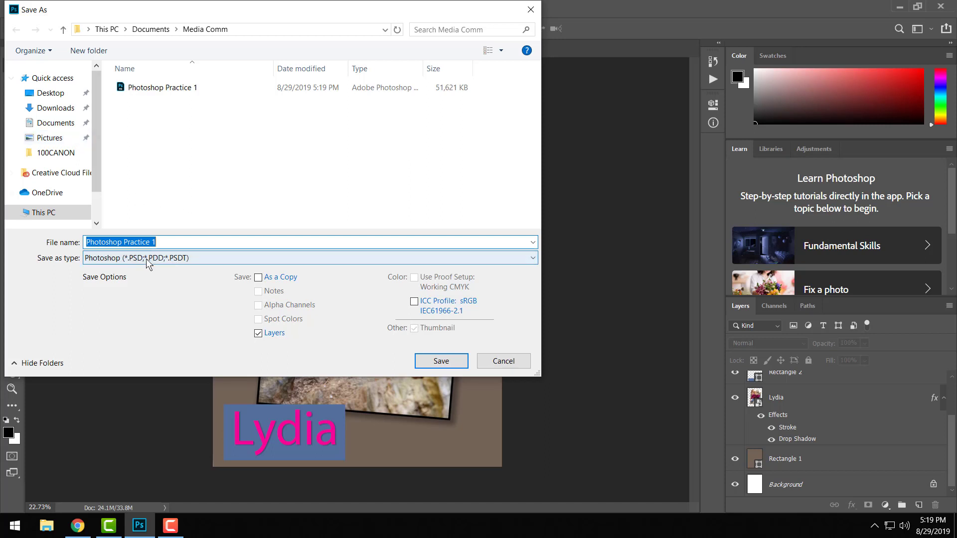
{"action": "left_click", "coordinate": [156, 259]}
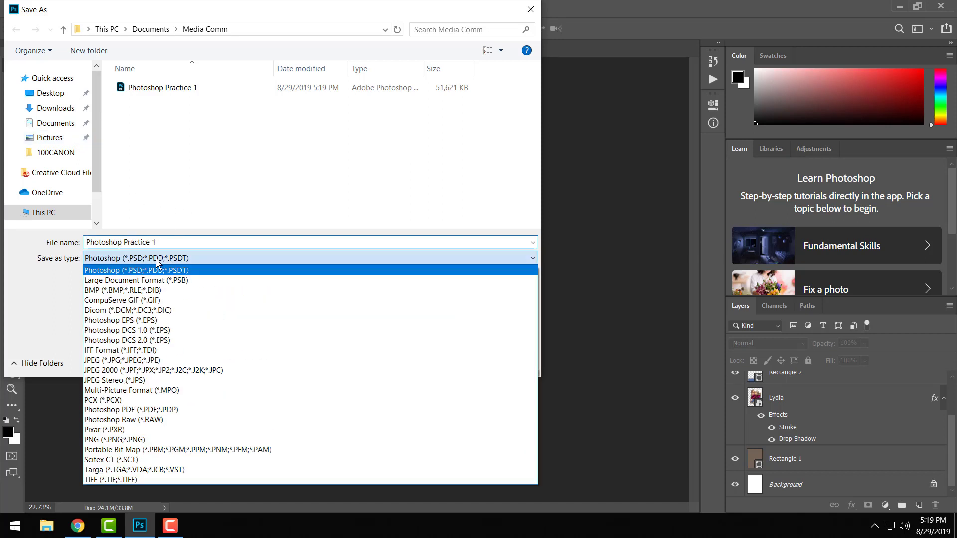
{"action": "left_click", "coordinate": [153, 361]}
{"action": "left_click", "coordinate": [160, 259]}
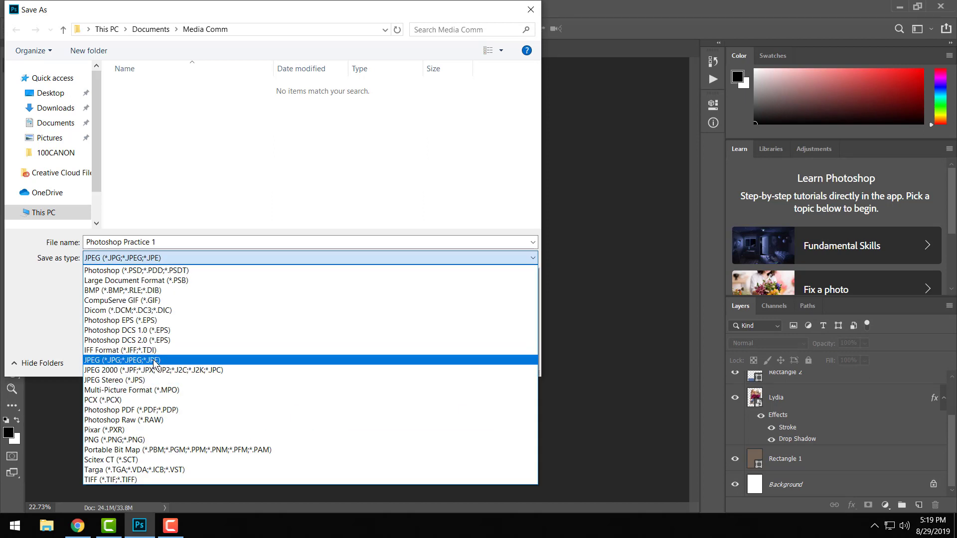
{"action": "left_click", "coordinate": [154, 361]}
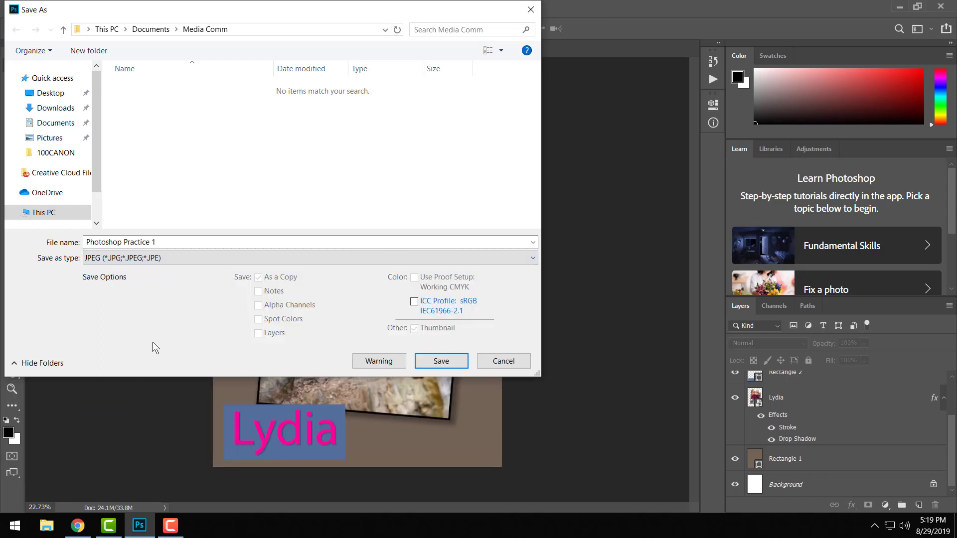
{"action": "left_click", "coordinate": [169, 243]}
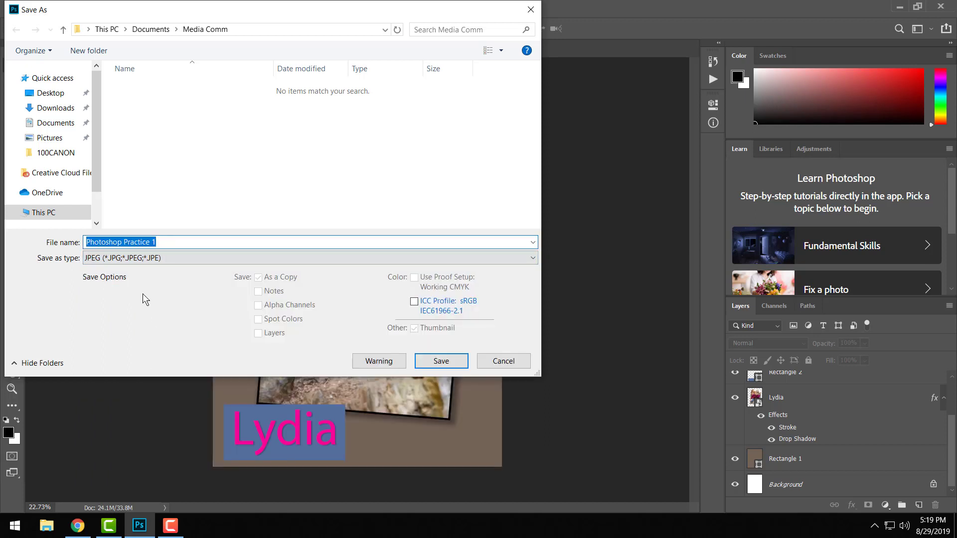
{"action": "left_click", "coordinate": [439, 363]}
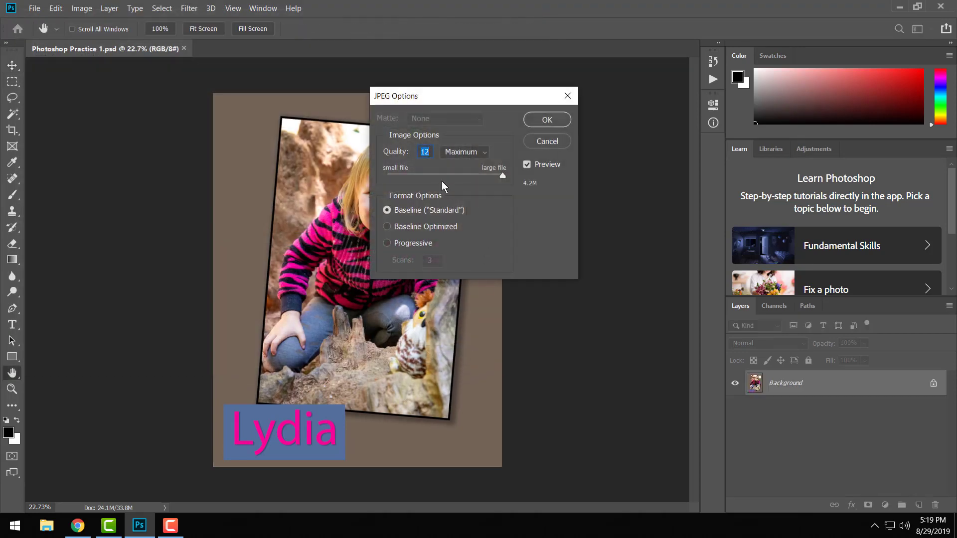
Set the JPEG image quality to 7 (Medium) and complete the save.
{"action": "left_click_drag", "start_coordinate": [502, 175], "coordinate": [457, 177]}
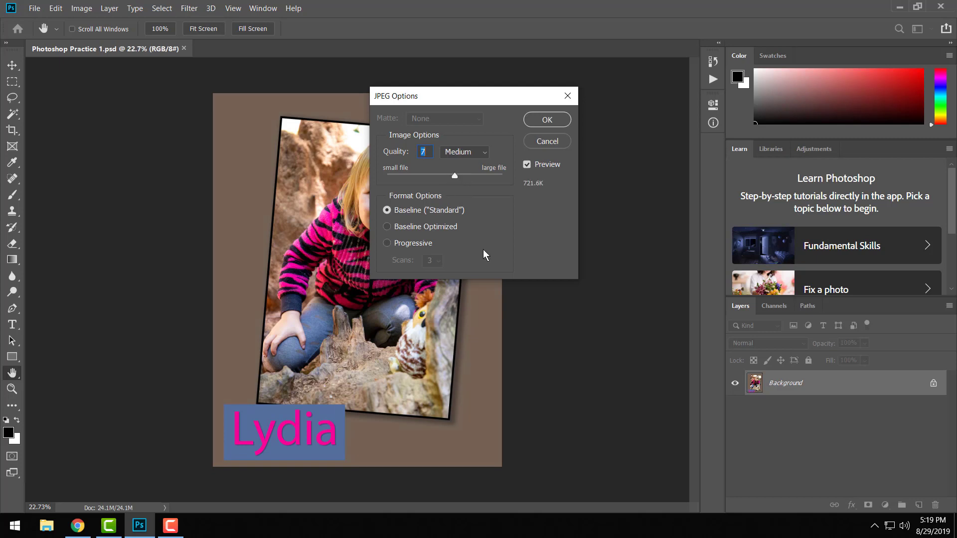
{"action": "left_click_drag", "start_coordinate": [453, 175], "coordinate": [455, 176]}
{"action": "left_click", "coordinate": [549, 117]}
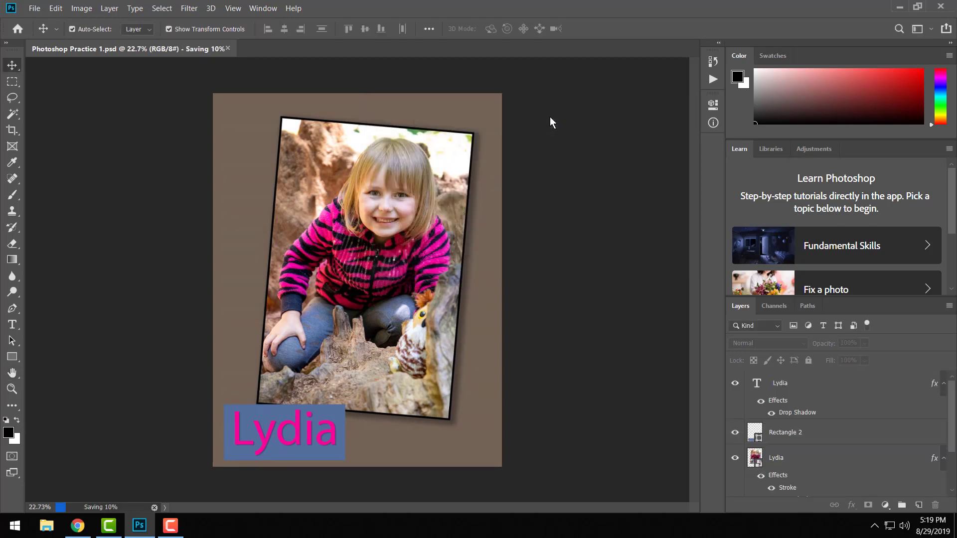
Check the saved files in the Media Comm folder inside Documents using File Explorer, then close the window.
{"action": "left_click", "coordinate": [47, 526]}
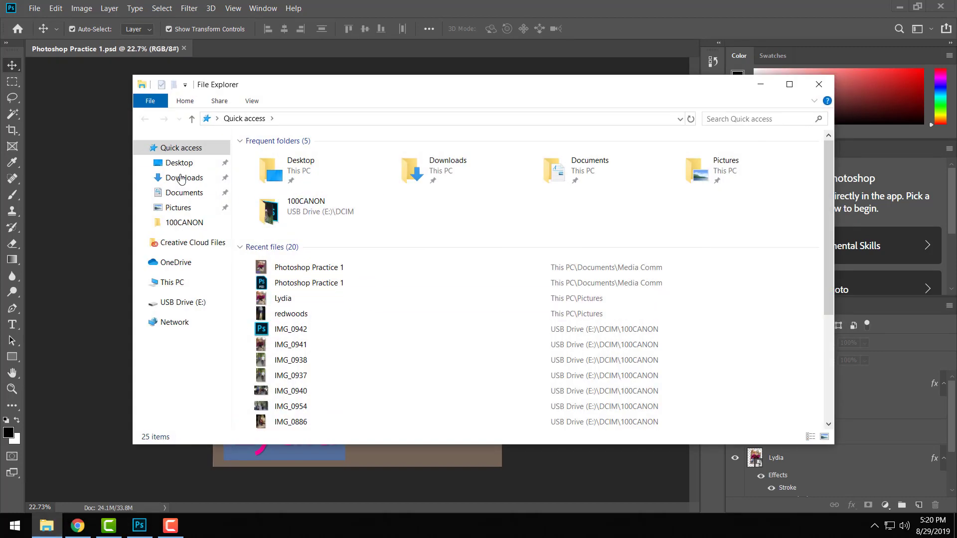
{"action": "left_click", "coordinate": [188, 197]}
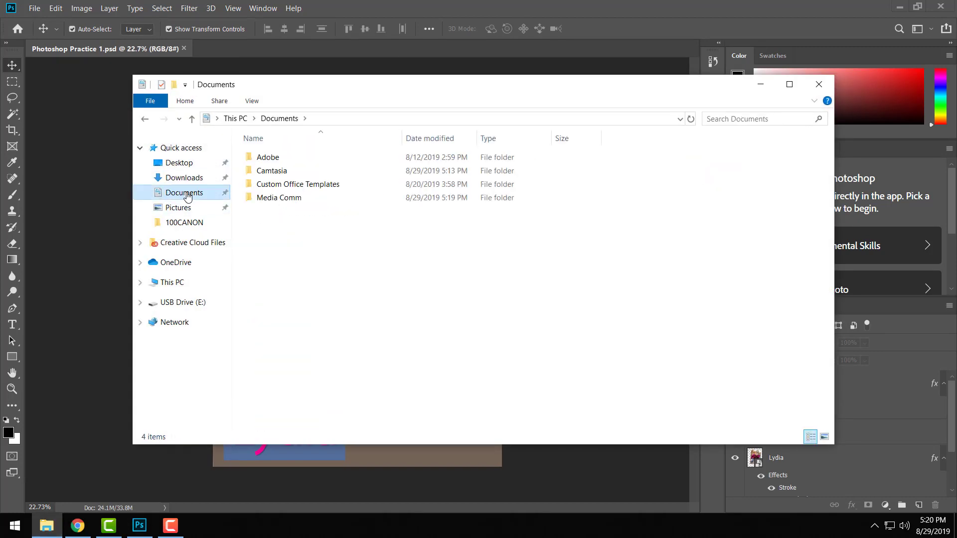
{"action": "double_click", "coordinate": [280, 203]}
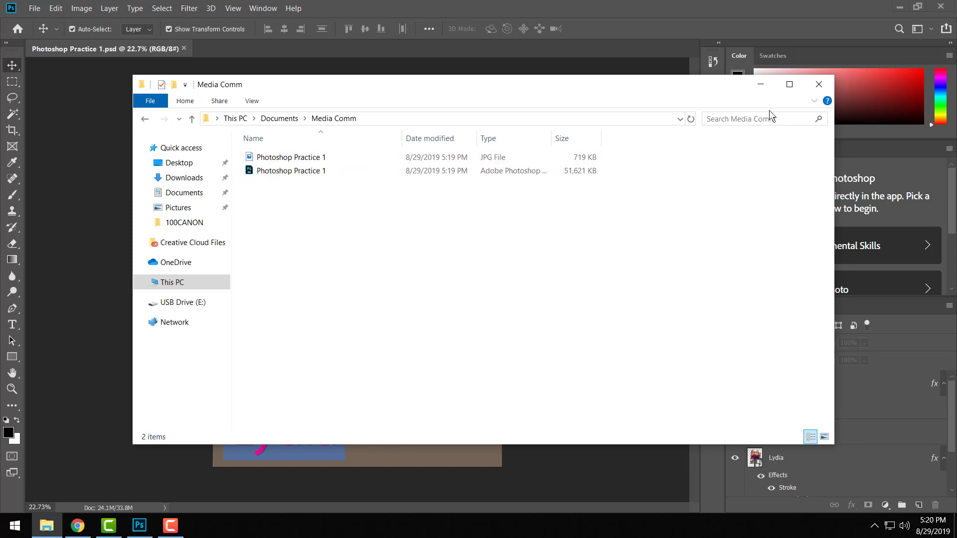
{"action": "left_click", "coordinate": [818, 84]}
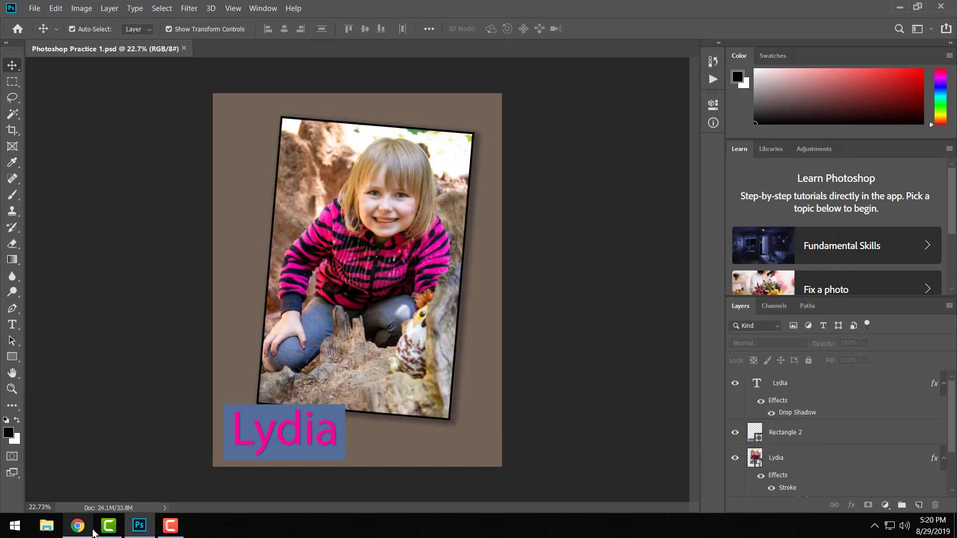
Switch to Chrome to view the Schoology page of the Photoshop practice assignment.
{"action": "left_click", "coordinate": [77, 526]}
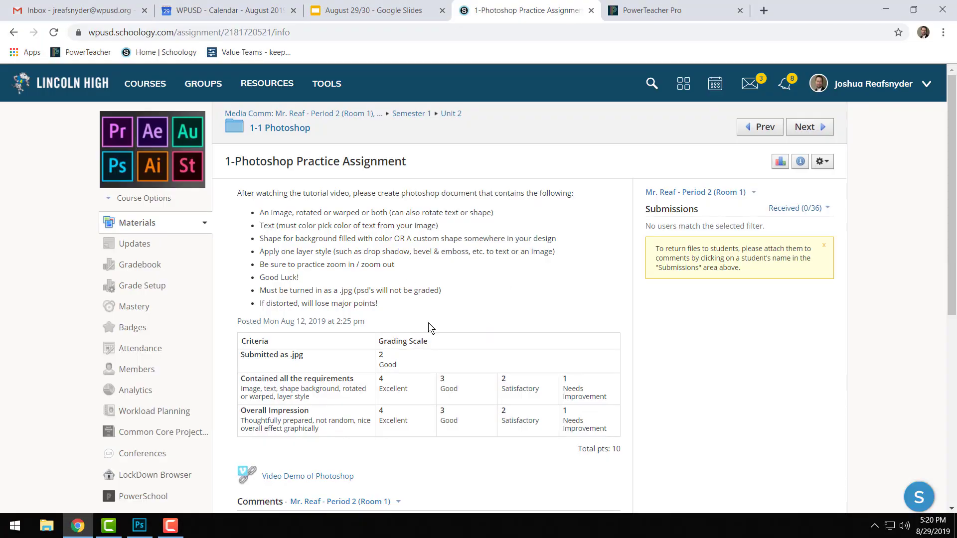